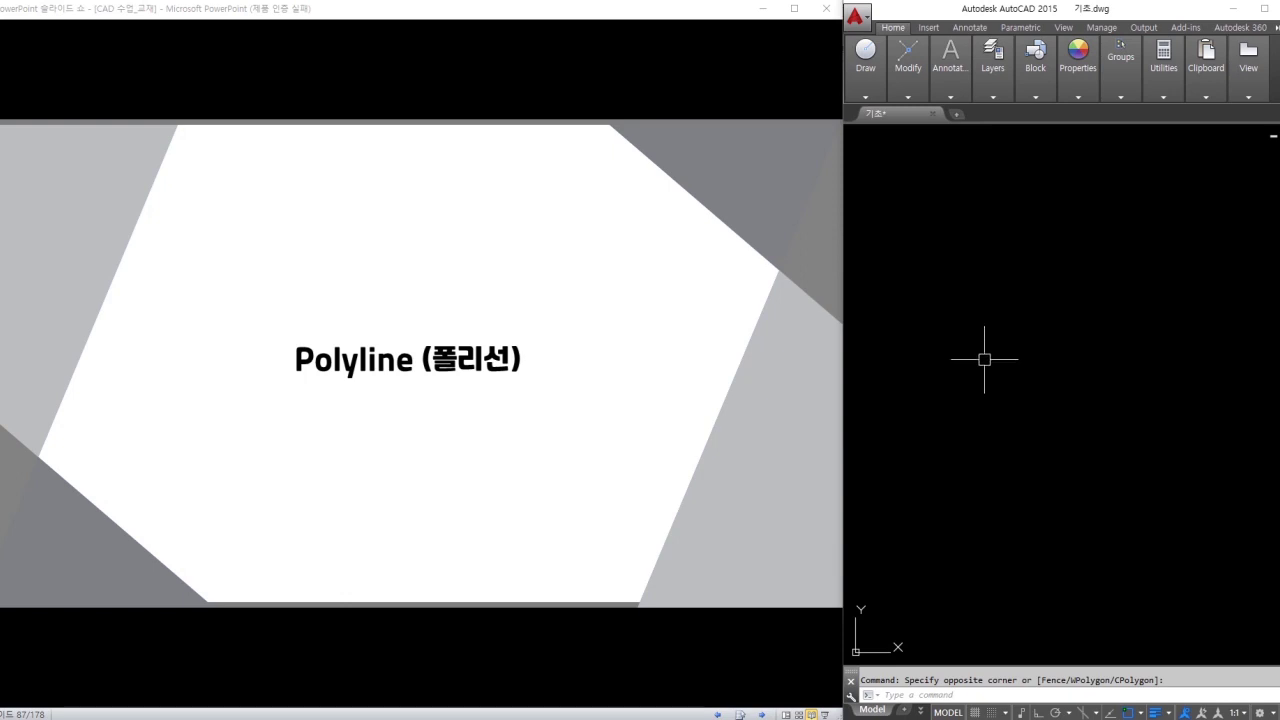
Advance the slide show to the 026. Polyline slide explaining the PL command.
left_click(578, 366)
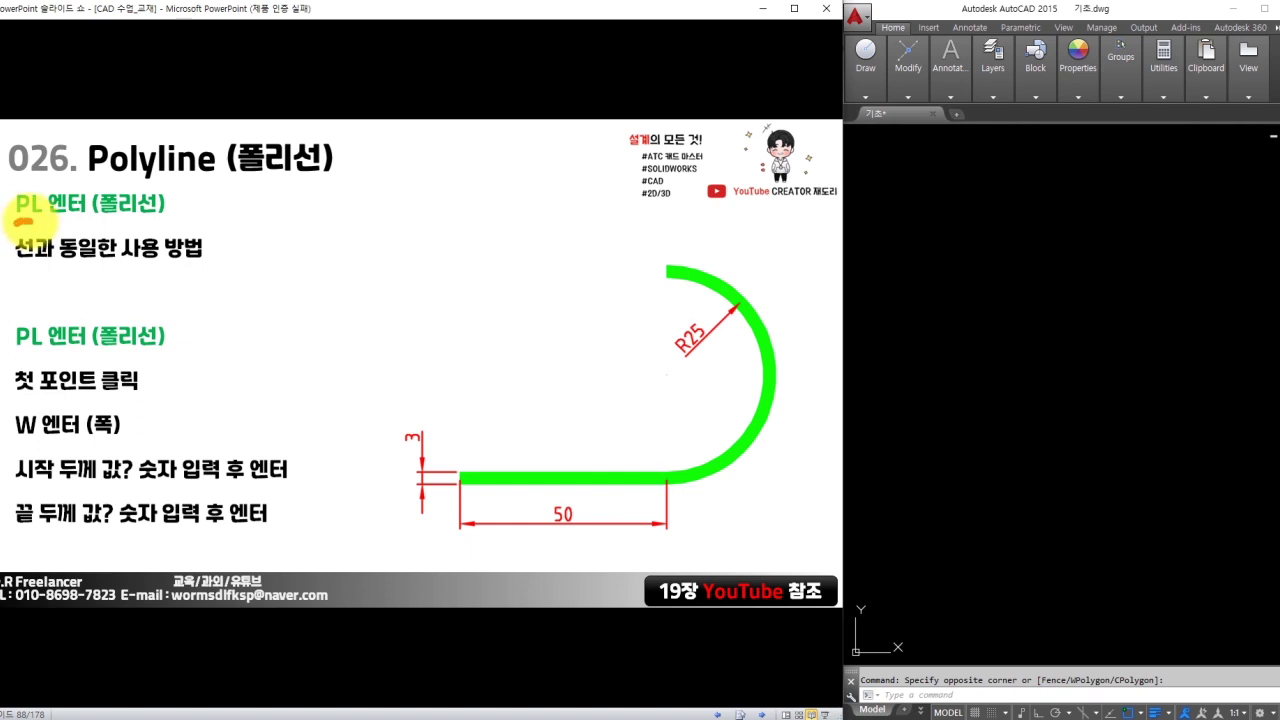
Mark up the PL heading and 'works like lines' note on the slide, then erase the ink.
left_click_drag(20, 221, 82, 222)
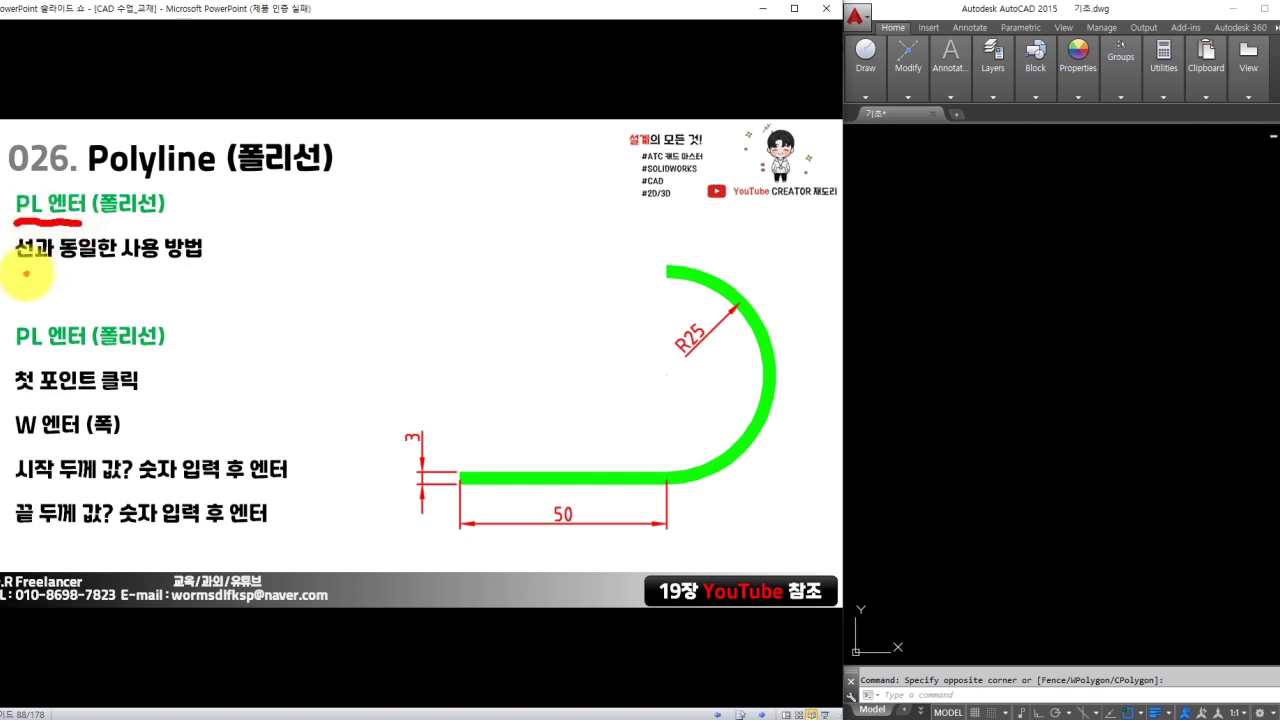
left_click_drag(20, 268, 193, 275)
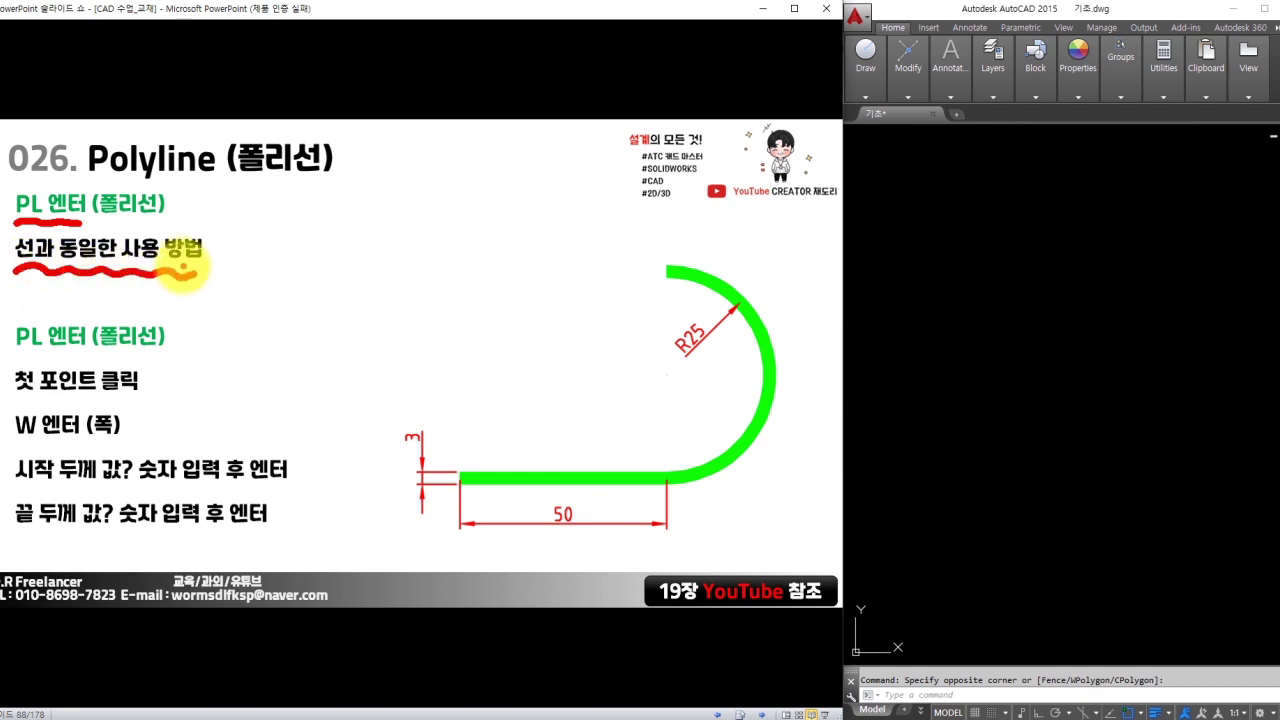
mouse_move(224, 203)
left_mouse_down()
mouse_move(258, 218)
mouse_move(237, 248)
mouse_move(291, 233)
left_mouse_up()
left_click(291, 240)
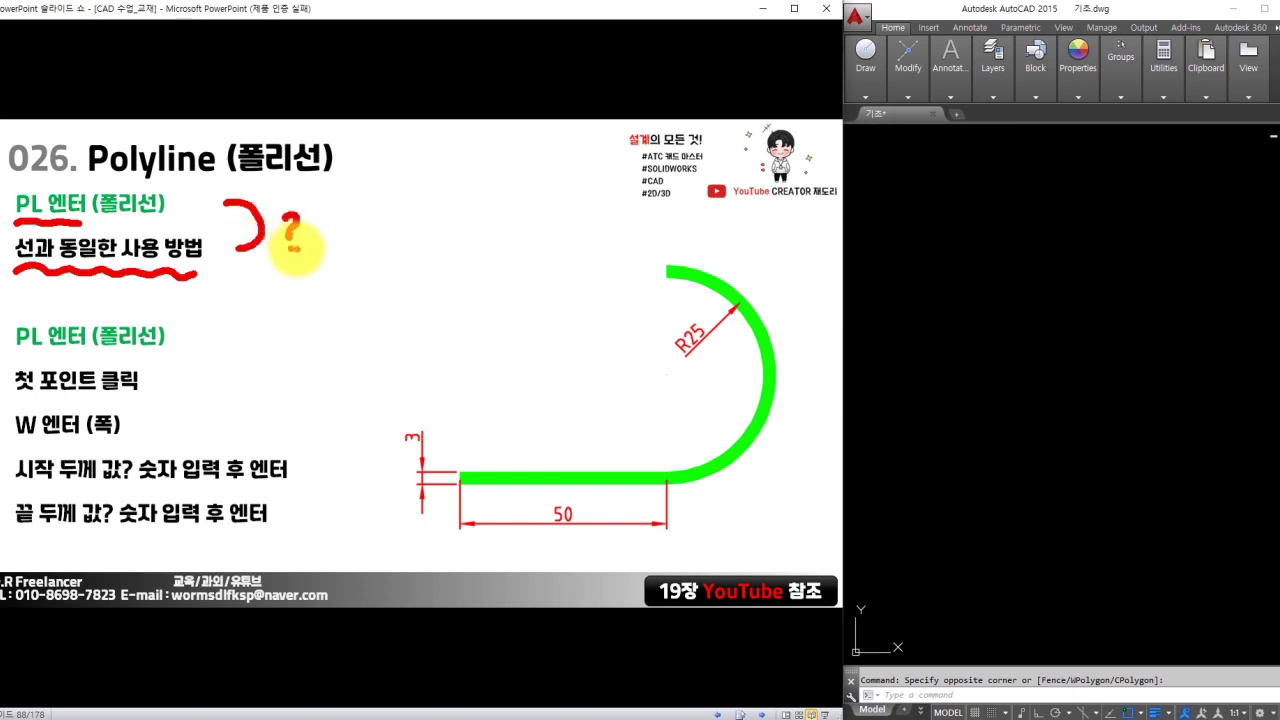
key("e")
Return to AutoCAD and start the PLINE command with PL.
left_click(997, 310)
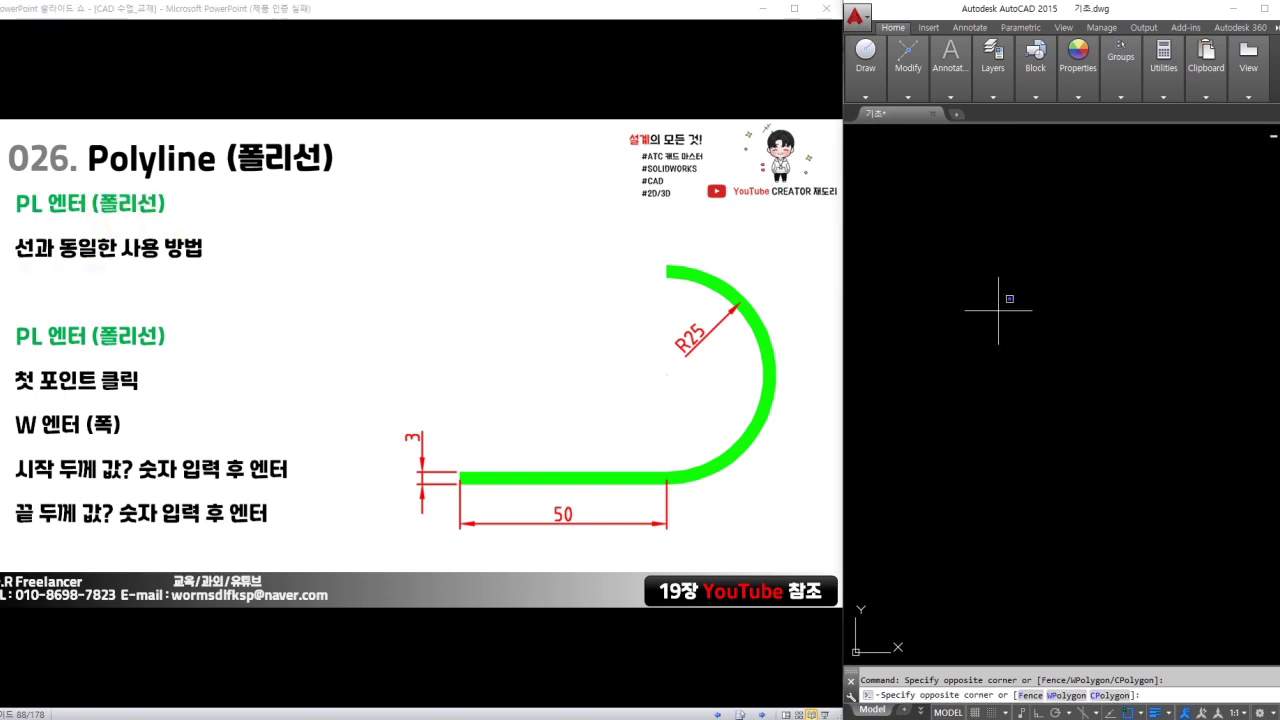
type("p")
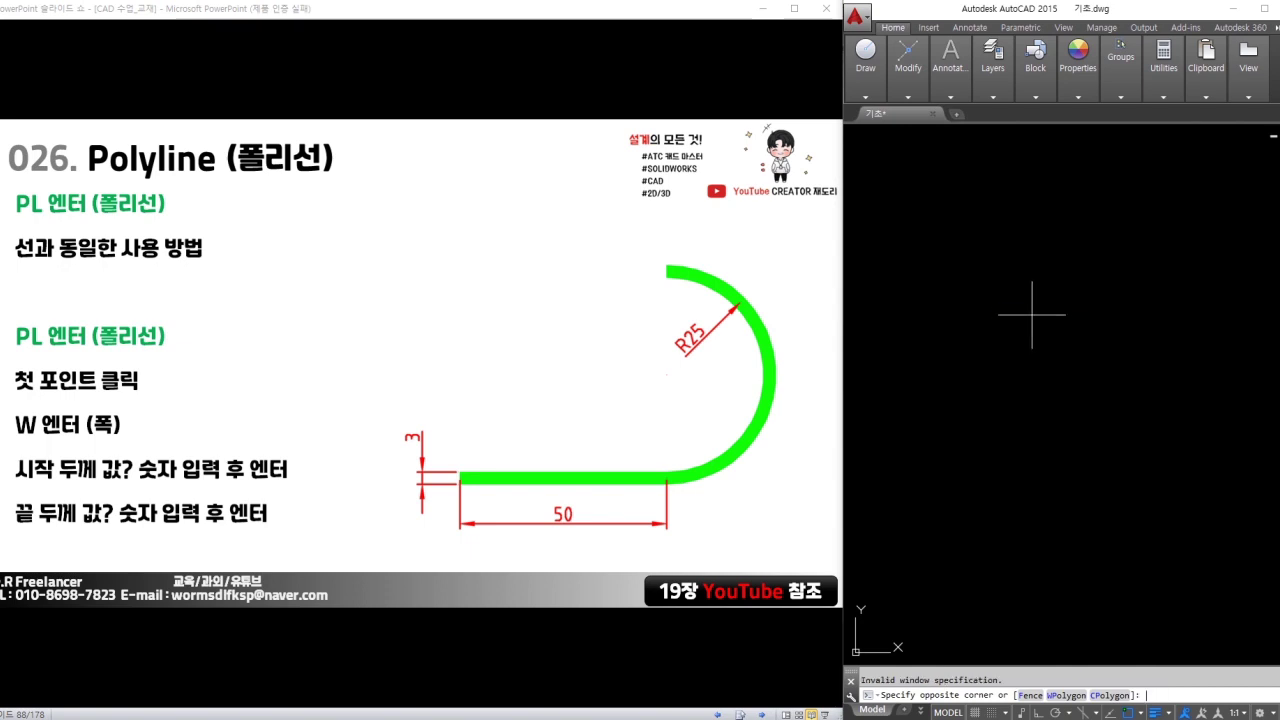
key("Escape")
type("pl")
key("Return")
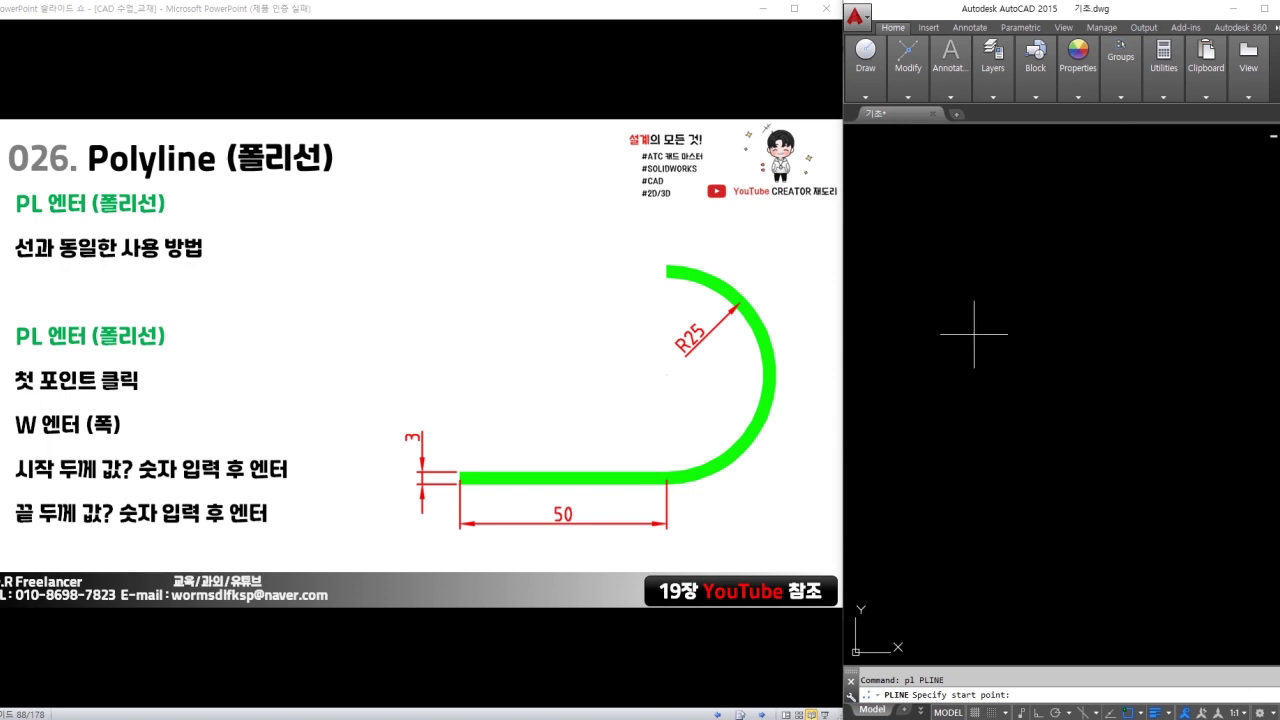
Start the polyline with width 0 and Ortho on, drawing a 100-unit segment to the right.
left_click(971, 333)
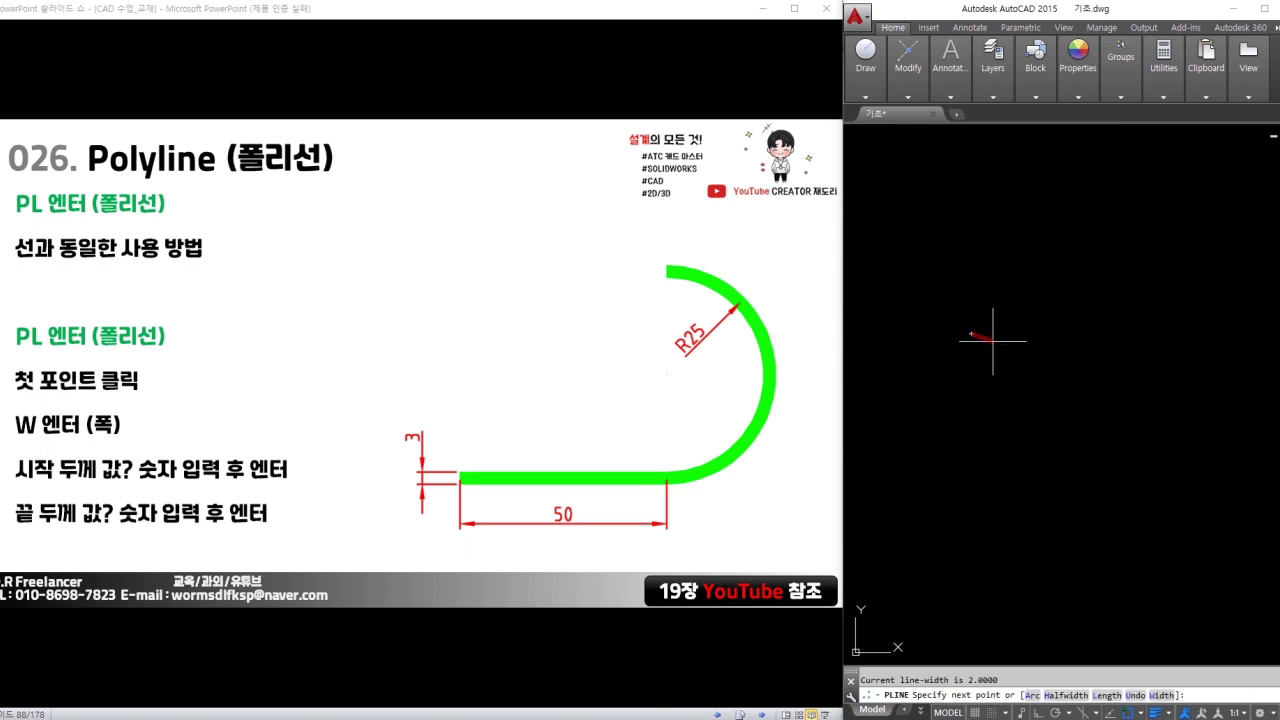
type("0")
key("Return")
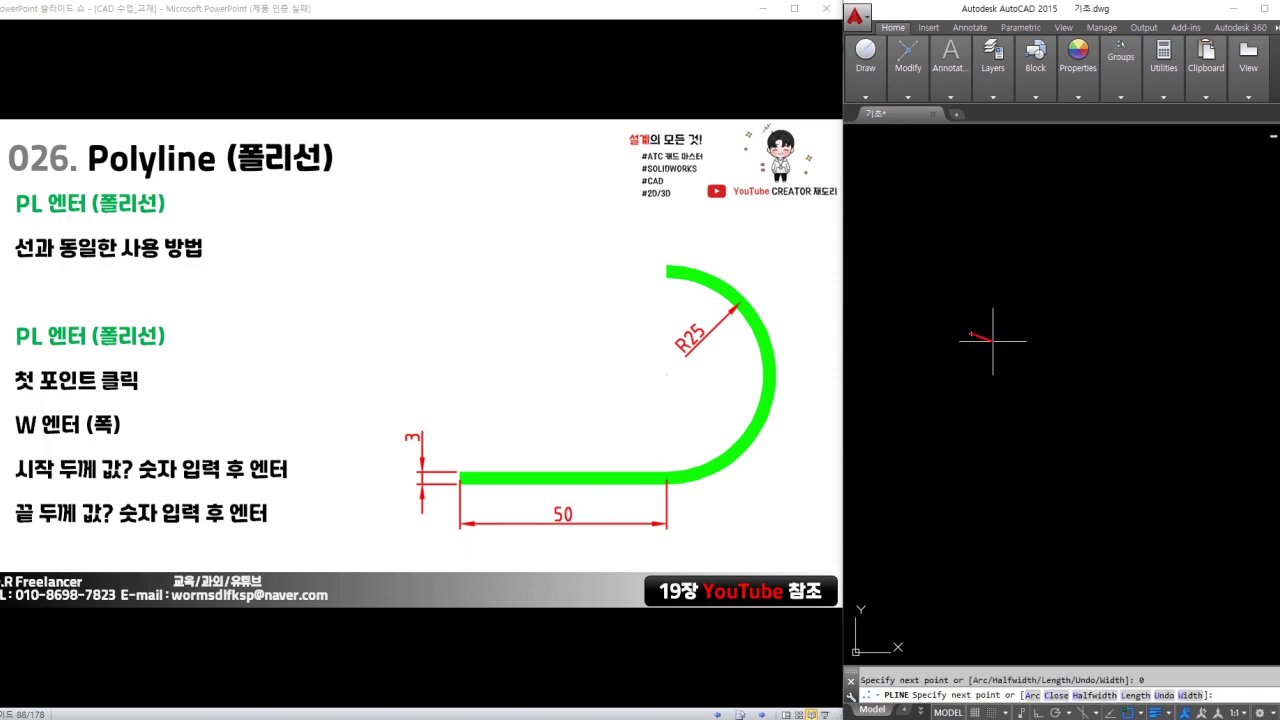
key("F8")
middle_click_drag(1000, 341, 1011, 354)
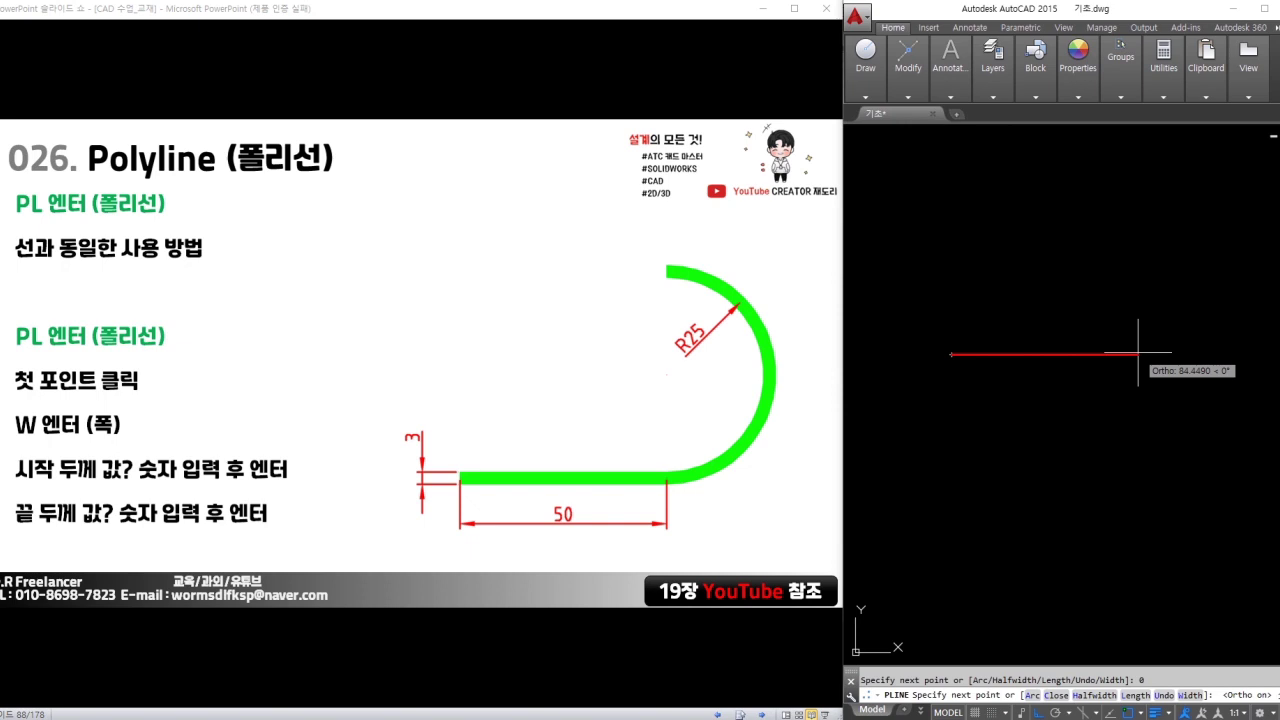
type("100")
key("Return")
Add segments 100 up, 50 left, 50 down and 50 left, then close the outline.
middle_click_drag(1138, 354, 1138, 443)
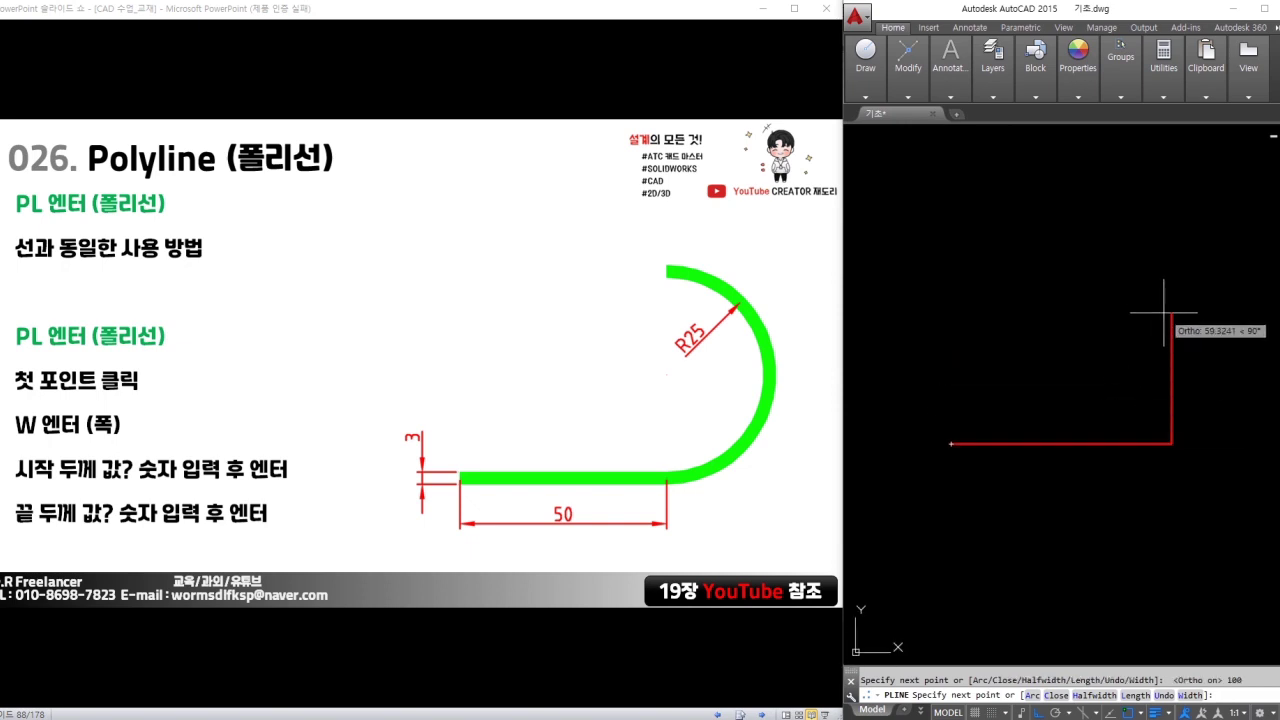
key("Return")
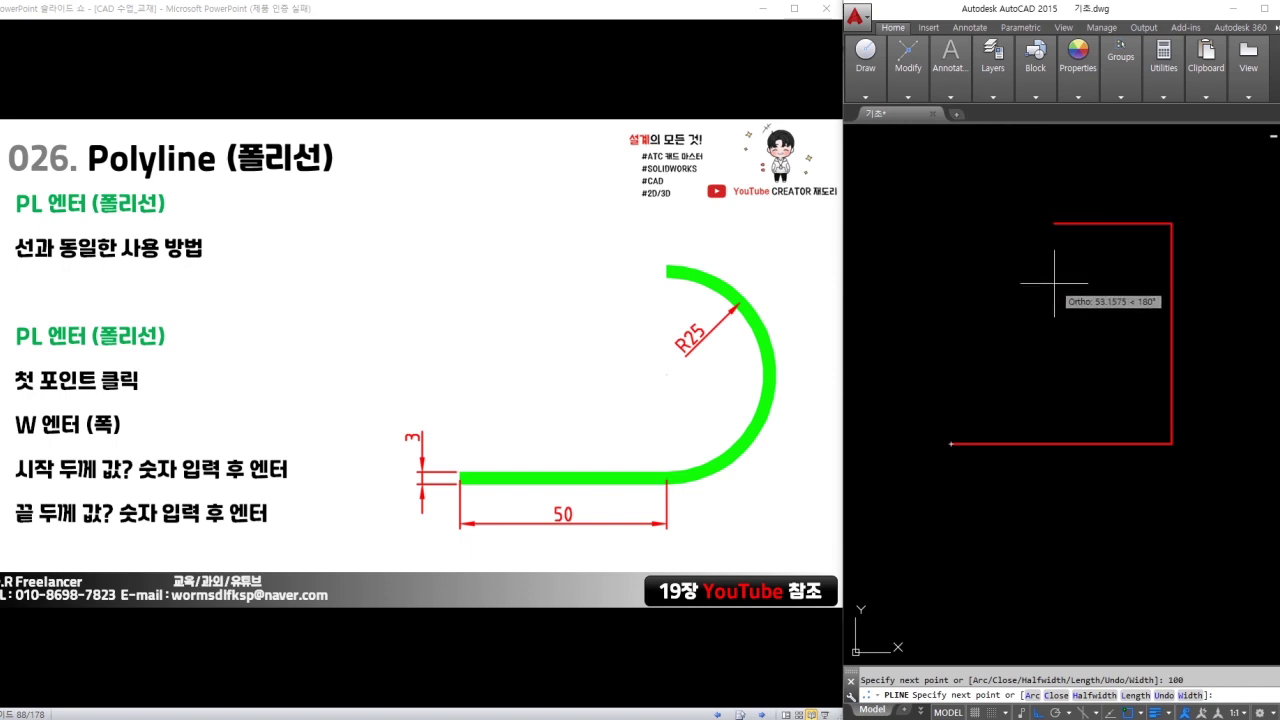
type("50")
key("Return")
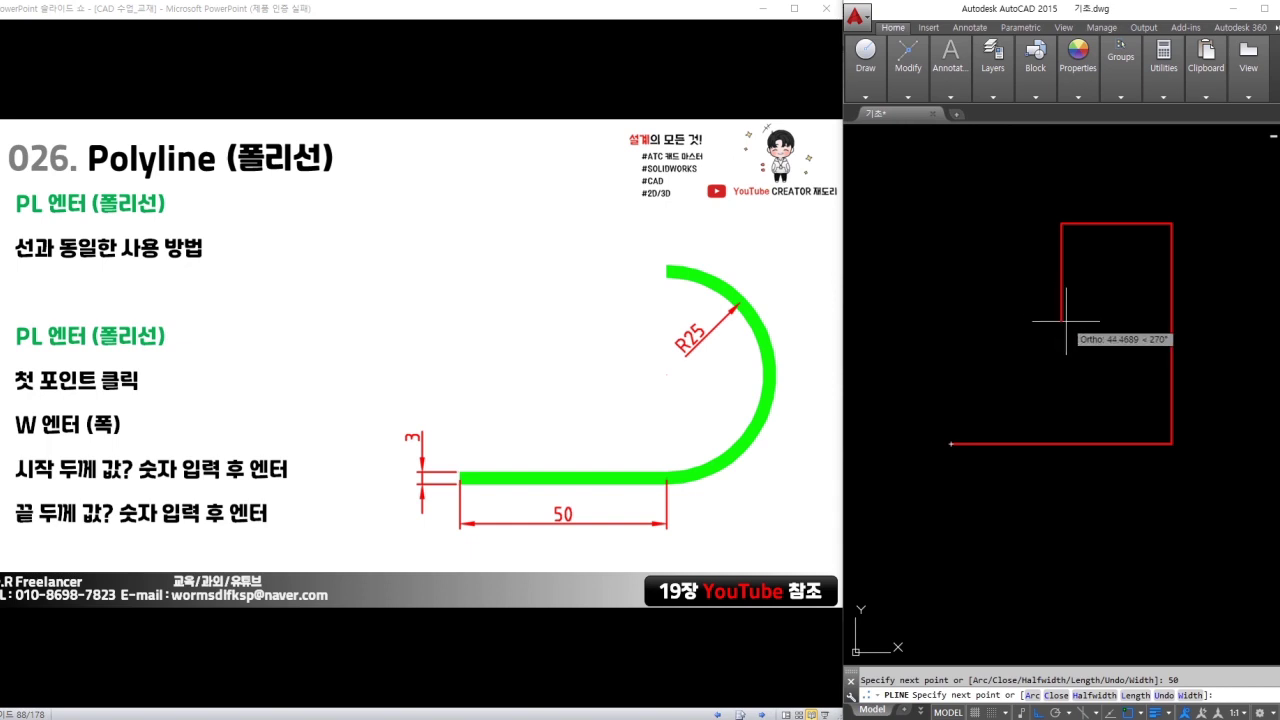
key("Return")
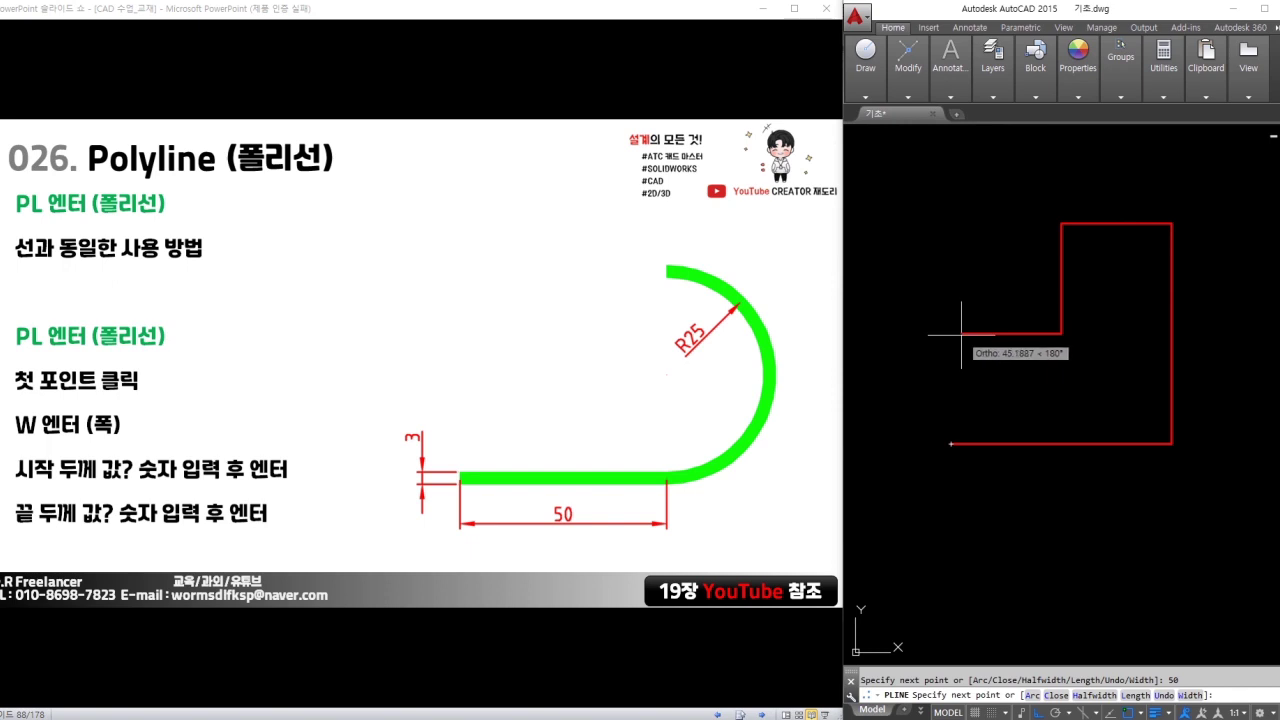
type("50")
key("Return")
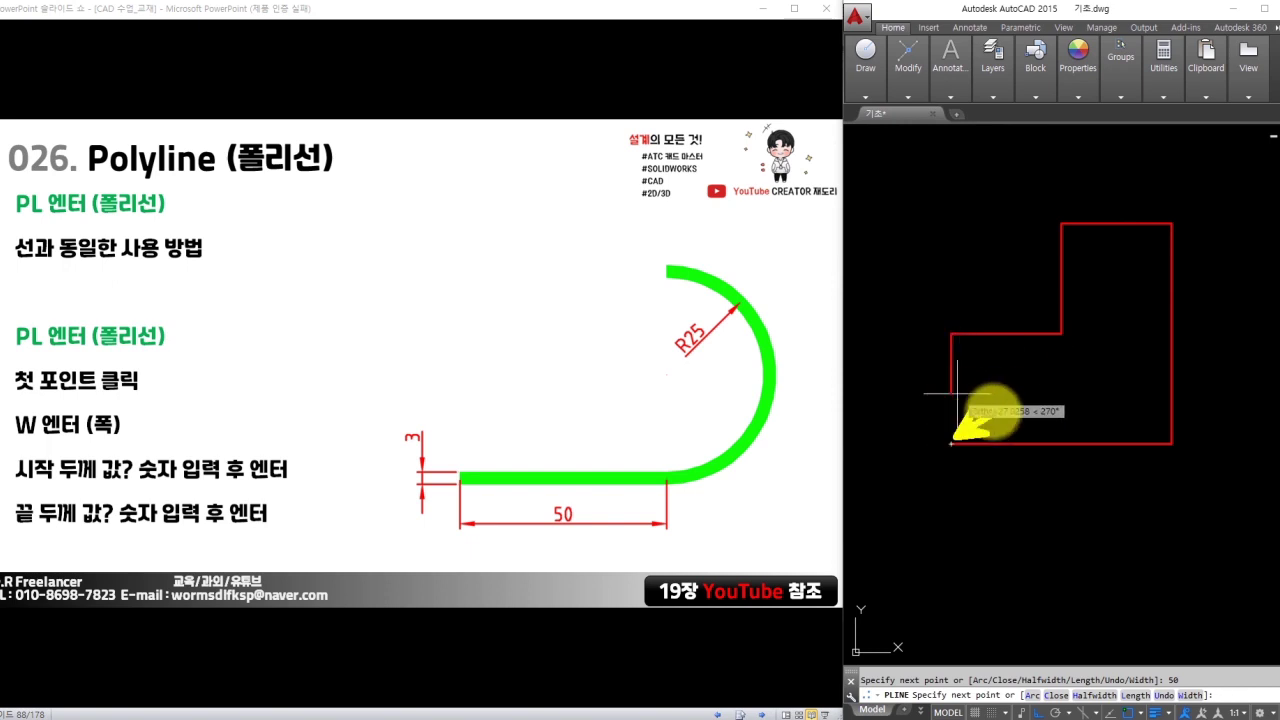
mouse_move(1064, 358)
left_mouse_down()
mouse_move(1066, 394)
mouse_move(1137, 377)
mouse_move(1149, 389)
mouse_move(1135, 428)
left_mouse_up()
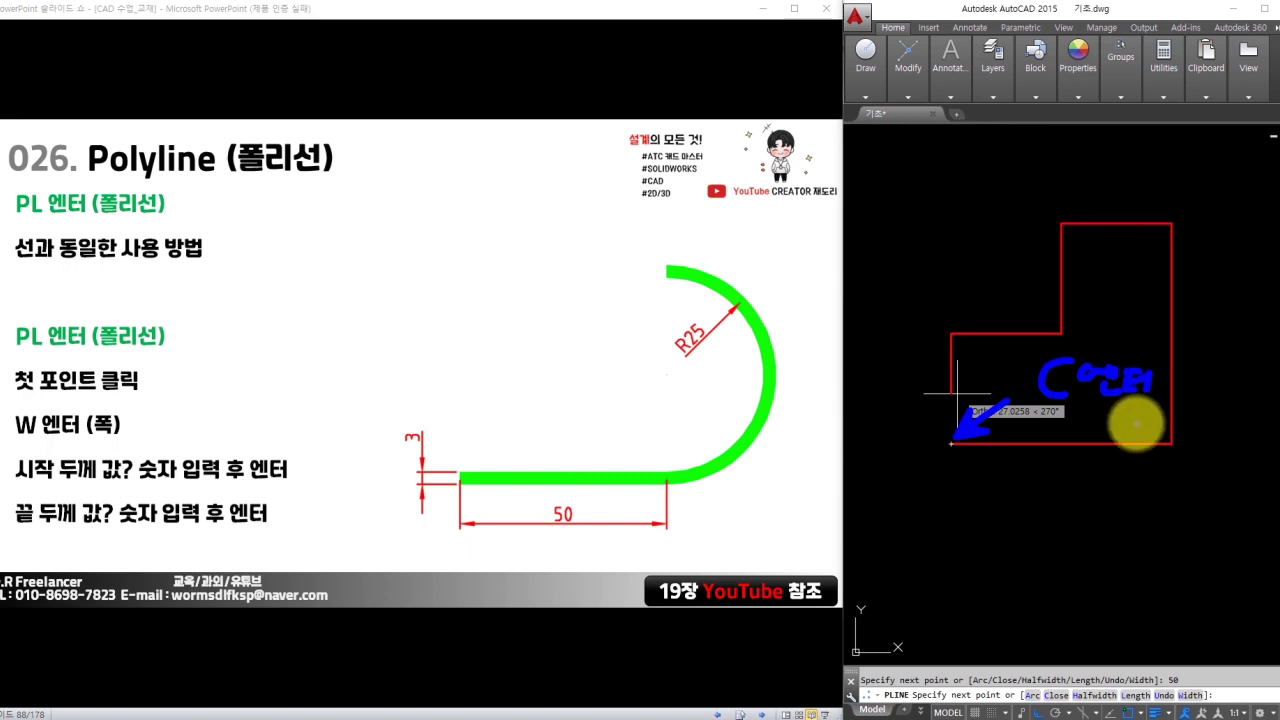
key("Escape")
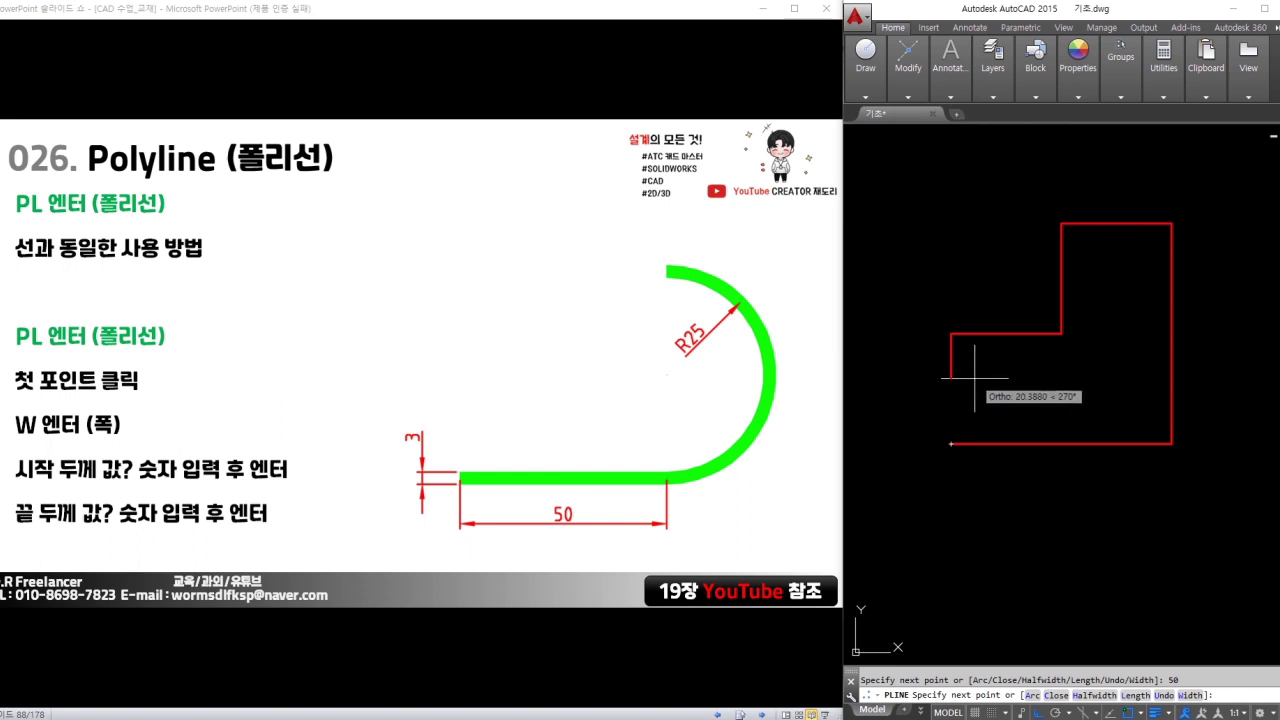
type("c")
key("Return")
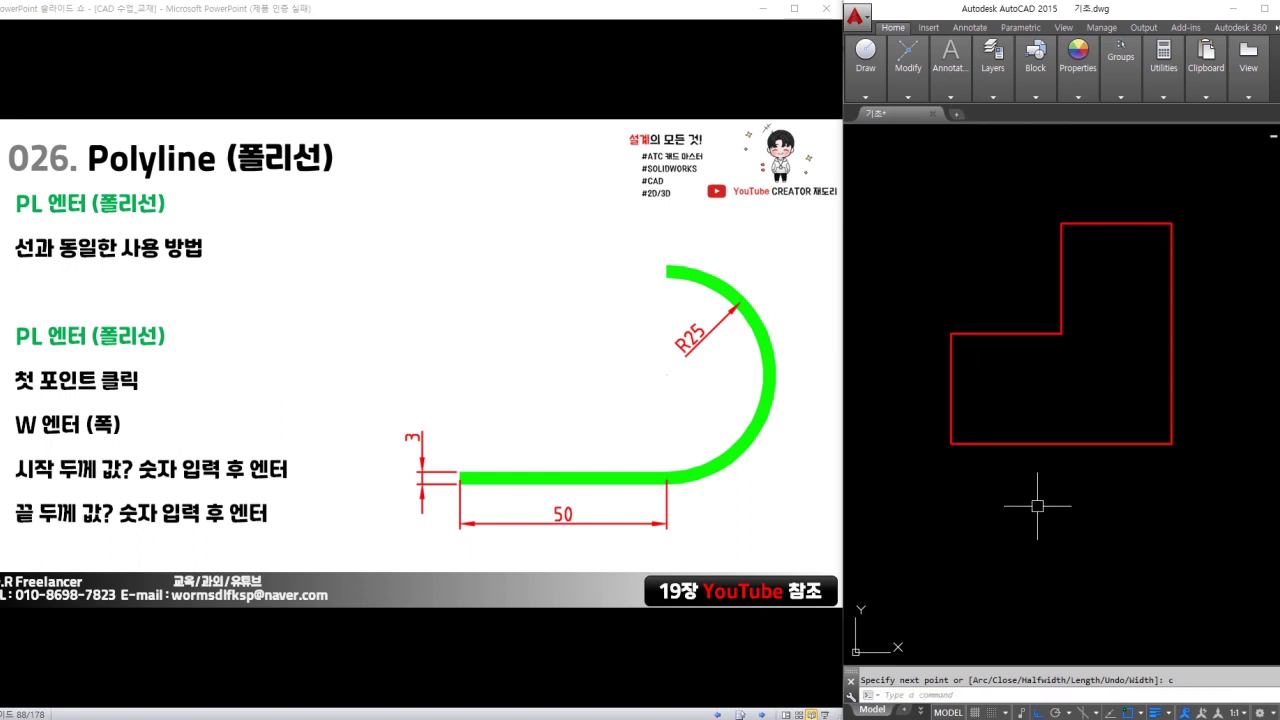
Select the L-shaped outline to show it is a single object, then deselect it.
left_click_drag(942, 433, 968, 428)
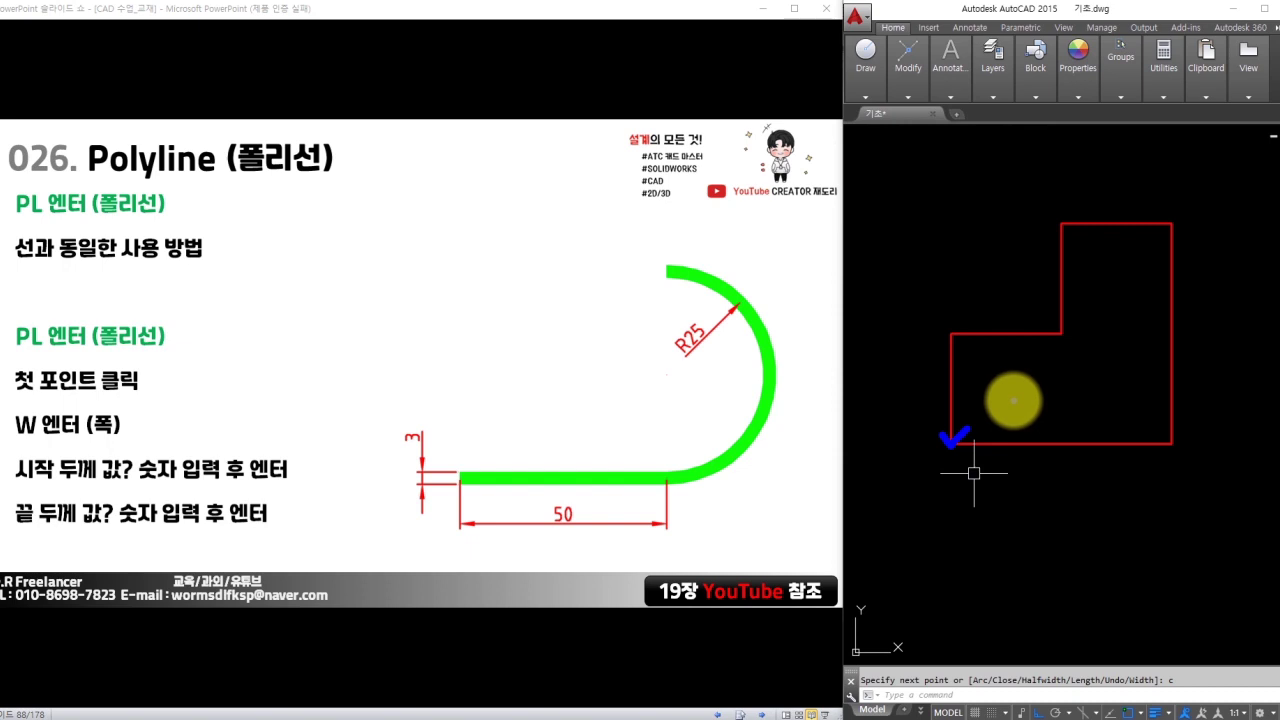
middle_click_drag(1037, 434, 1057, 466)
key("Return")
left_click(1061, 368)
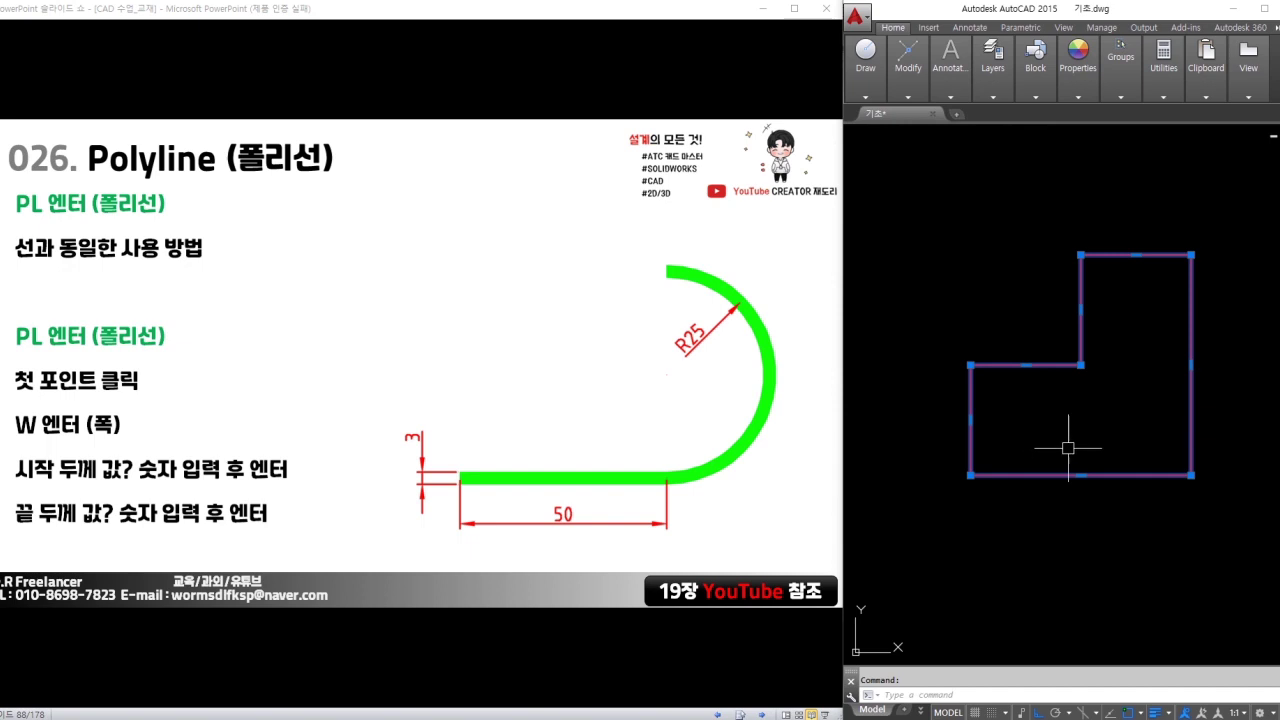
key("Escape")
type("o")
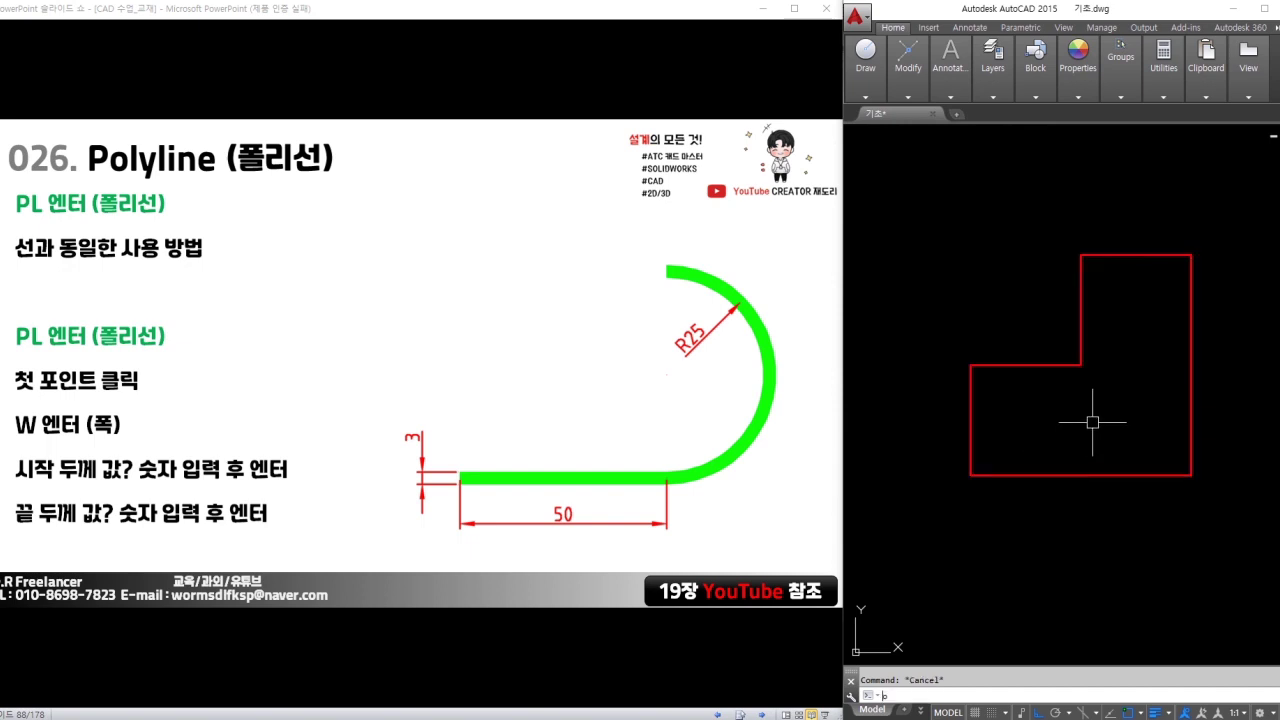
Offset the outline 5 units outward to create a parallel copy.
key("Return")
key("Return")
left_click(1006, 366)
left_click(986, 314)
key("Escape")
middle_click_drag(1143, 417, 1128, 426)
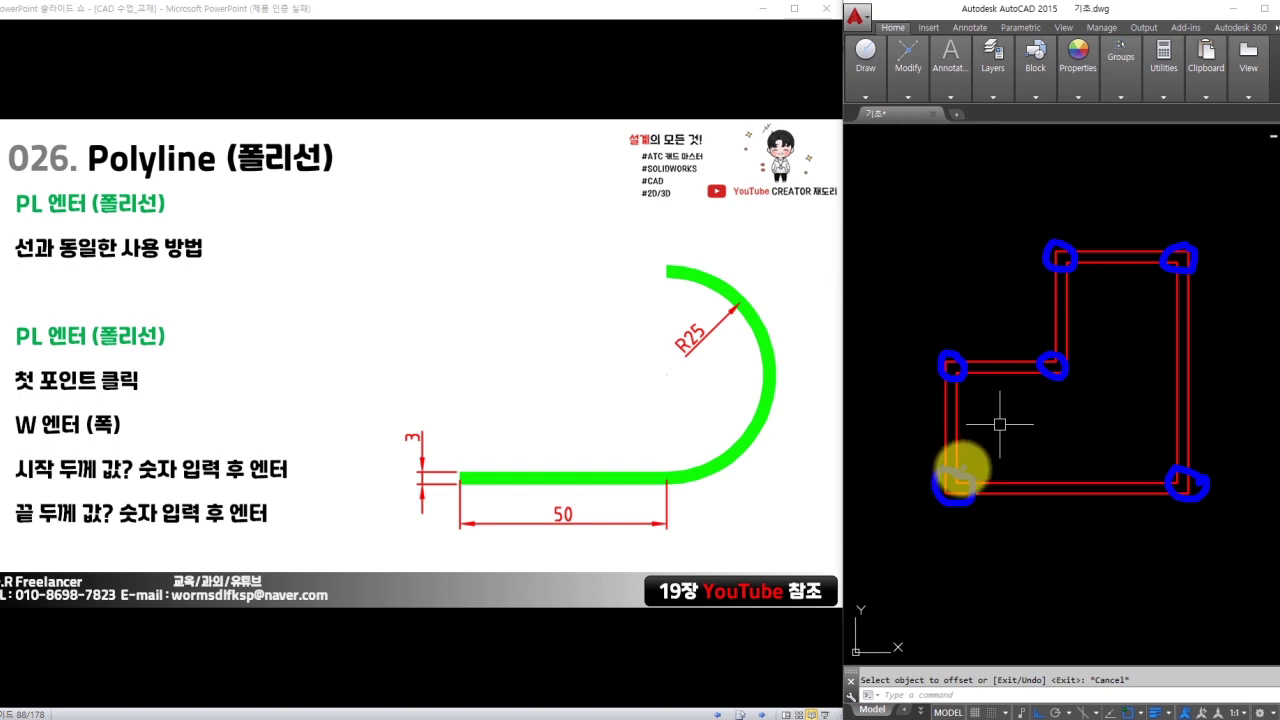
Mark the slide's width-setting steps and green example, then pan the offset outlines out of view.
mouse_move(194, 207)
left_mouse_down()
mouse_move(251, 229)
mouse_move(220, 248)
left_mouse_up()
mouse_move(5, 321)
left_mouse_down()
mouse_move(245, 518)
mouse_move(302, 533)
left_mouse_up()
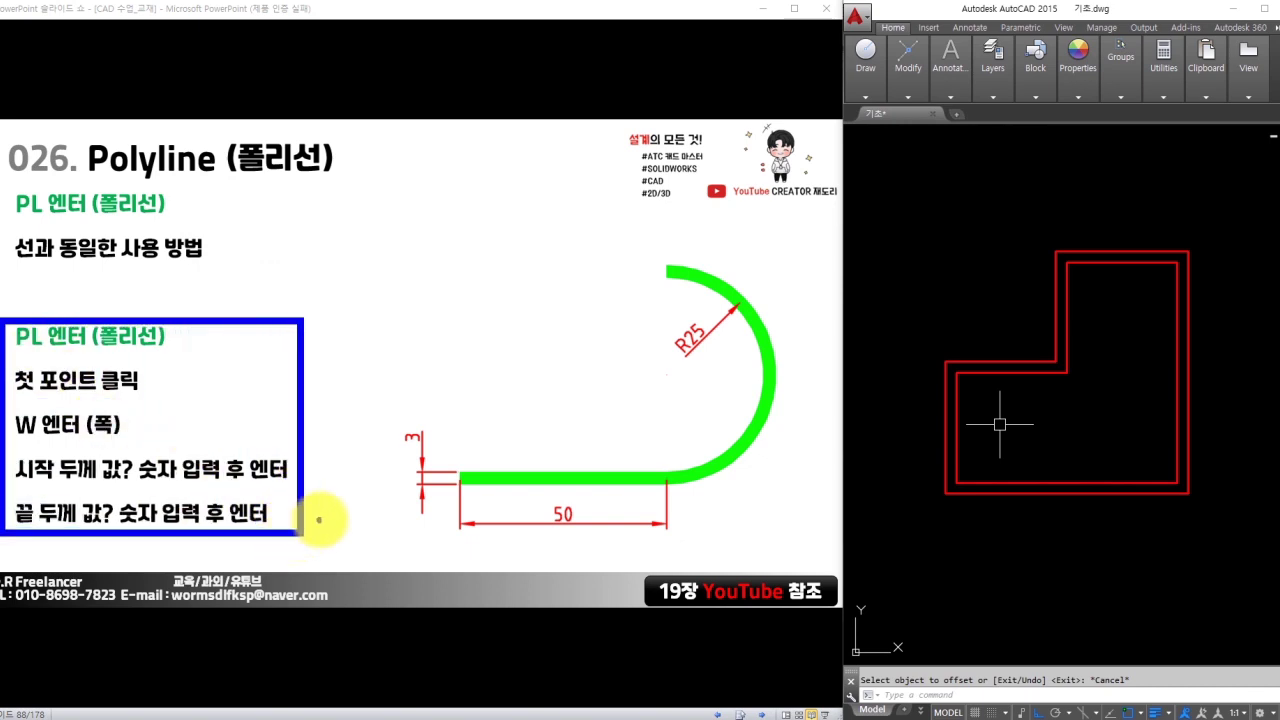
left_click_drag(455, 465, 562, 442)
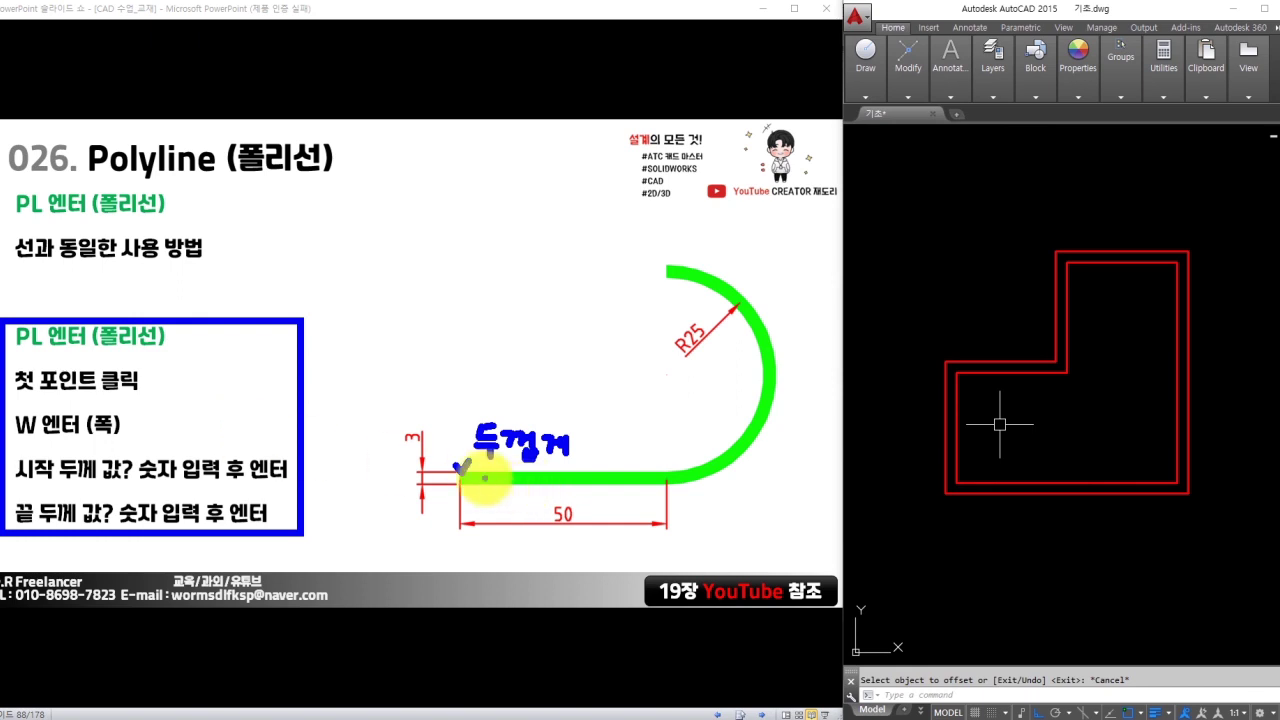
middle_click_drag(1177, 434, 1062, 428)
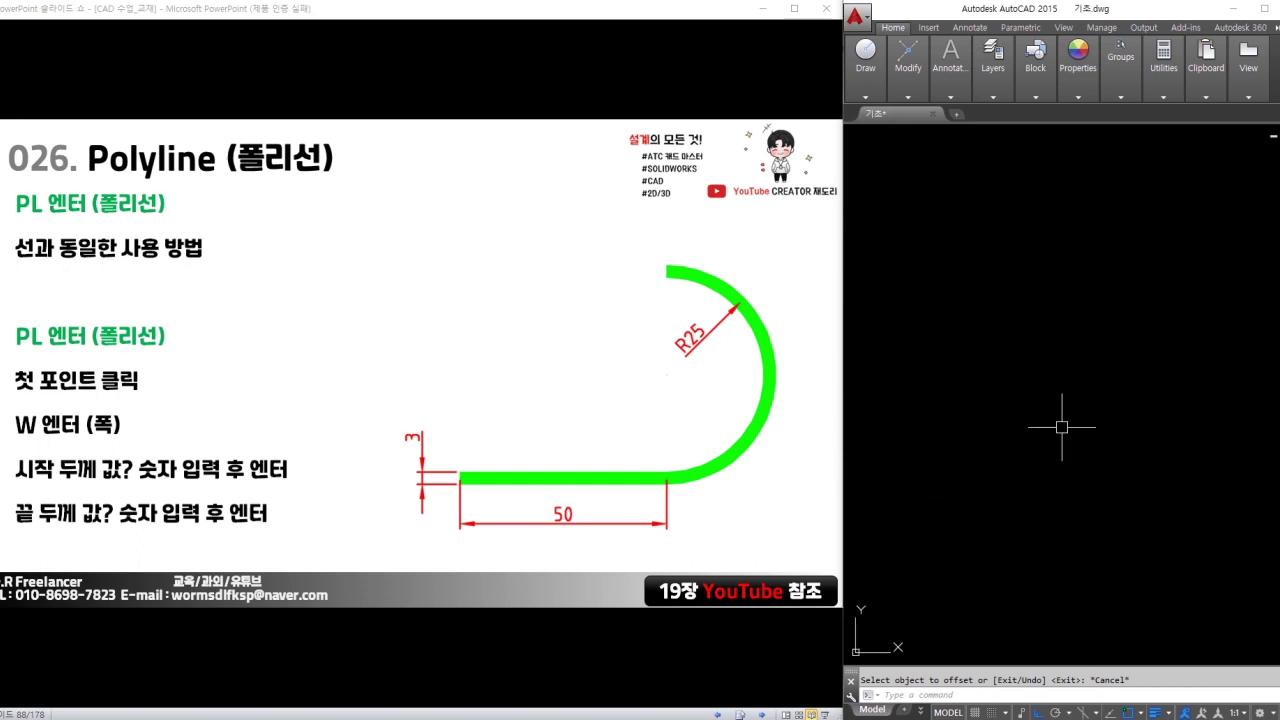
type("pl")
key("Return")
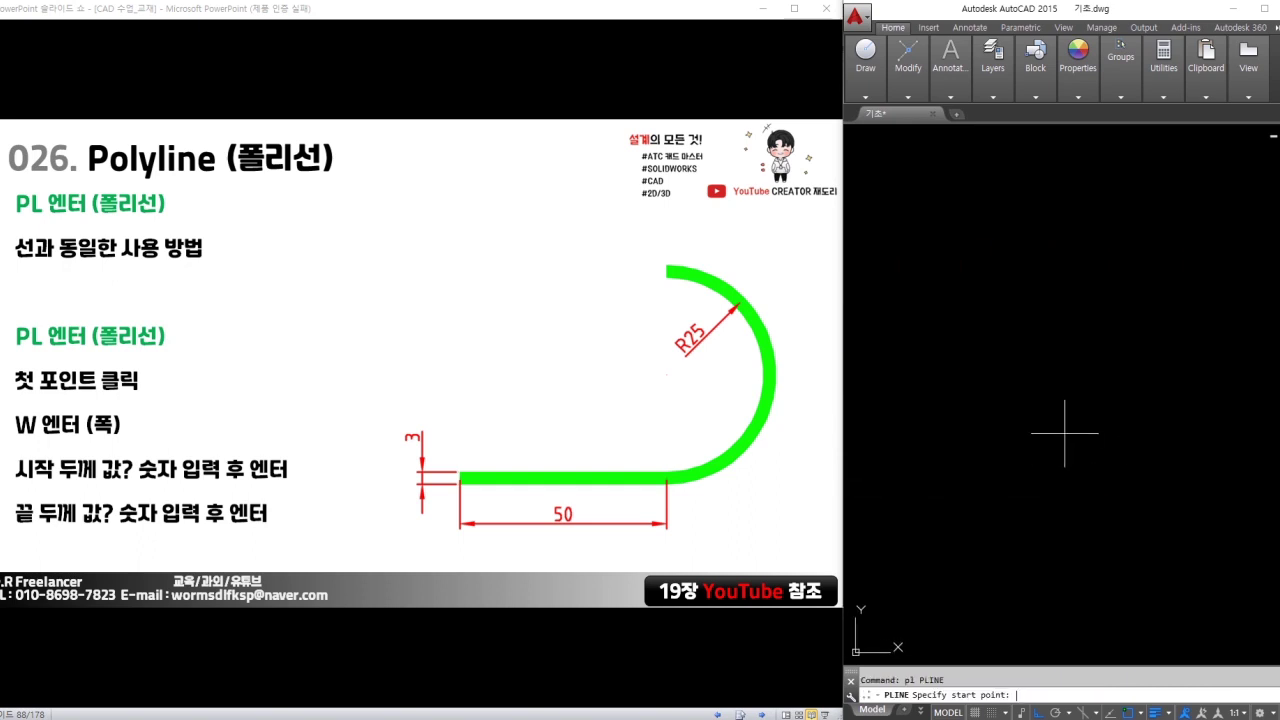
left_click(990, 422)
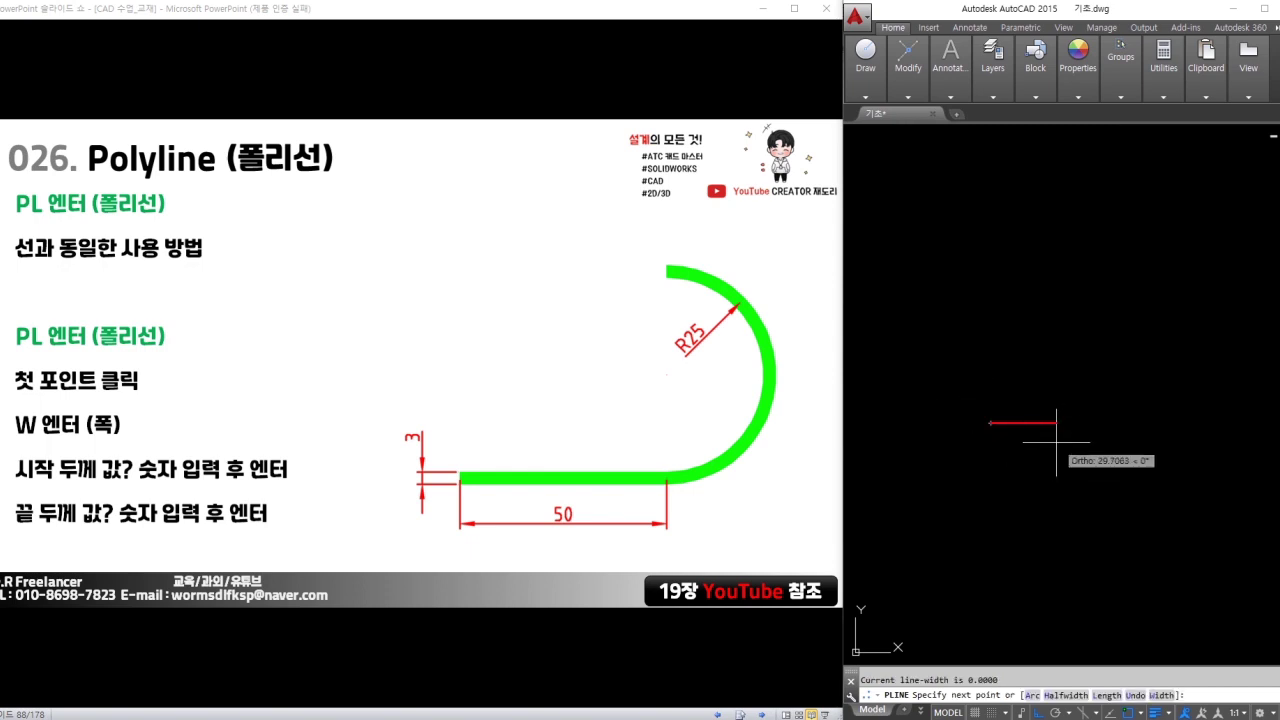
mouse_move(100, 452)
left_mouse_down()
mouse_move(118, 412)
mouse_move(145, 395)
left_mouse_up()
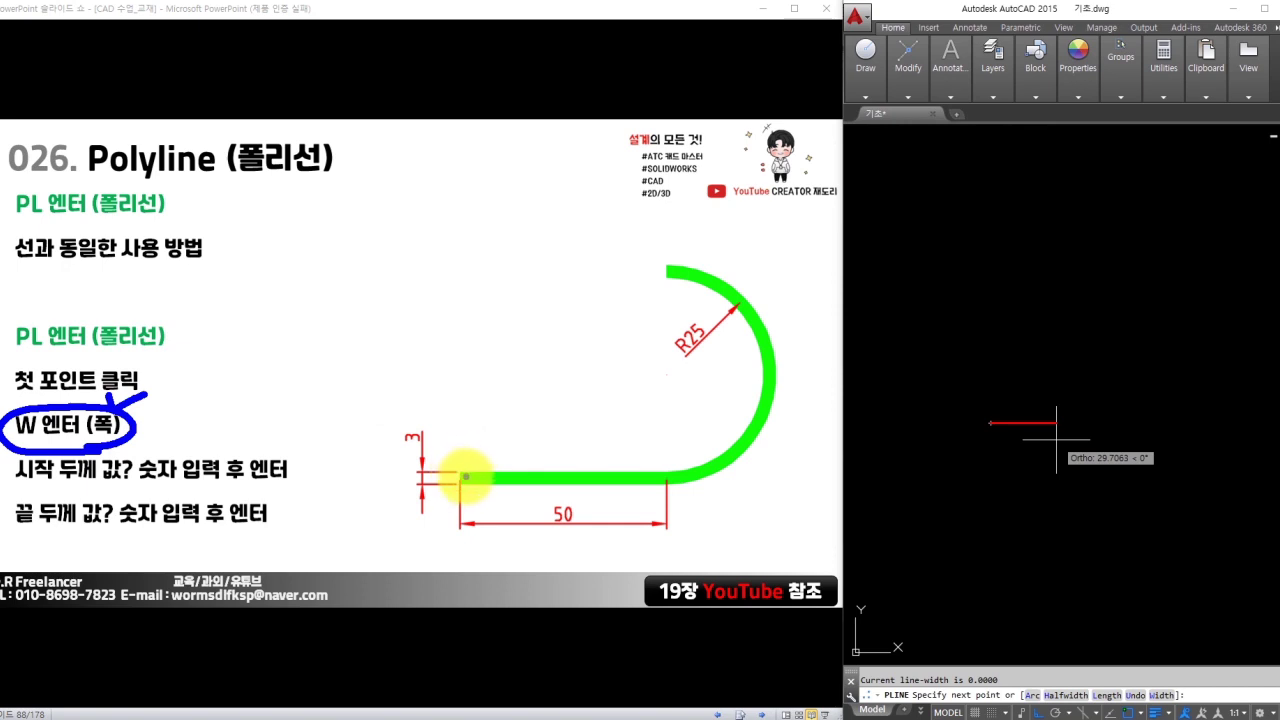
left_click_drag(460, 476, 663, 476)
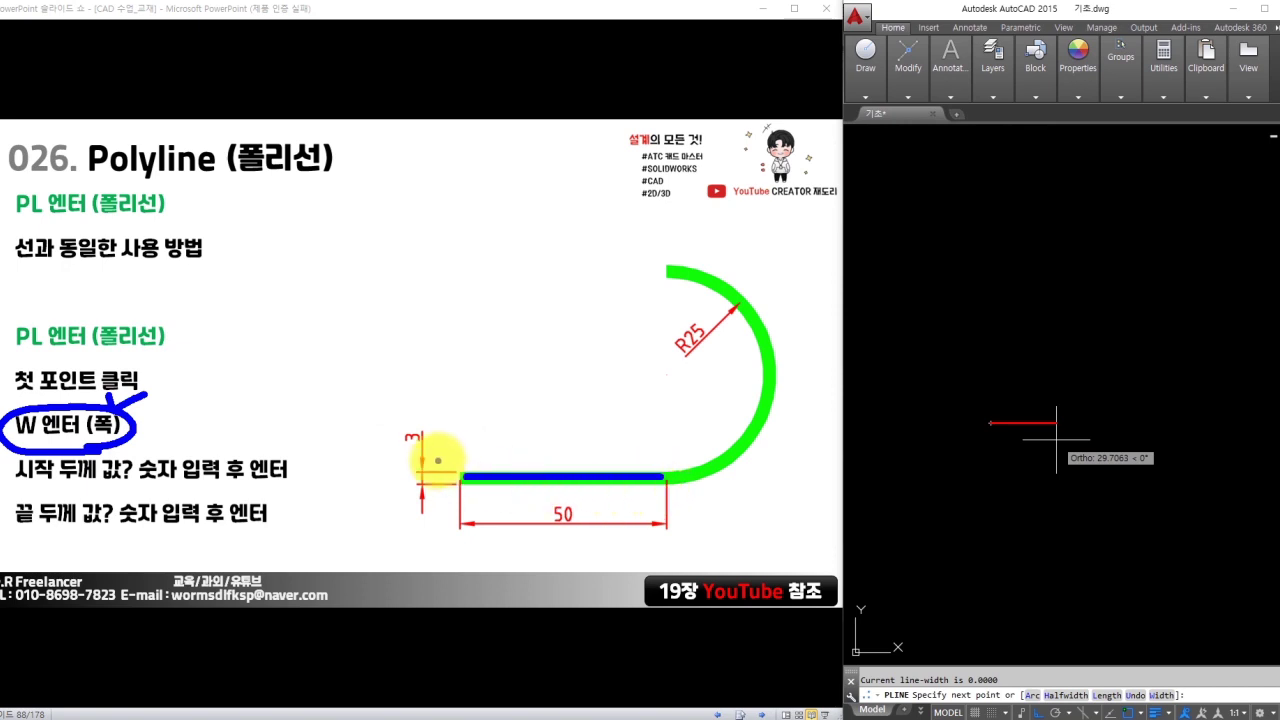
left_click_drag(38, 484, 125, 486)
left_click_drag(455, 456, 488, 436)
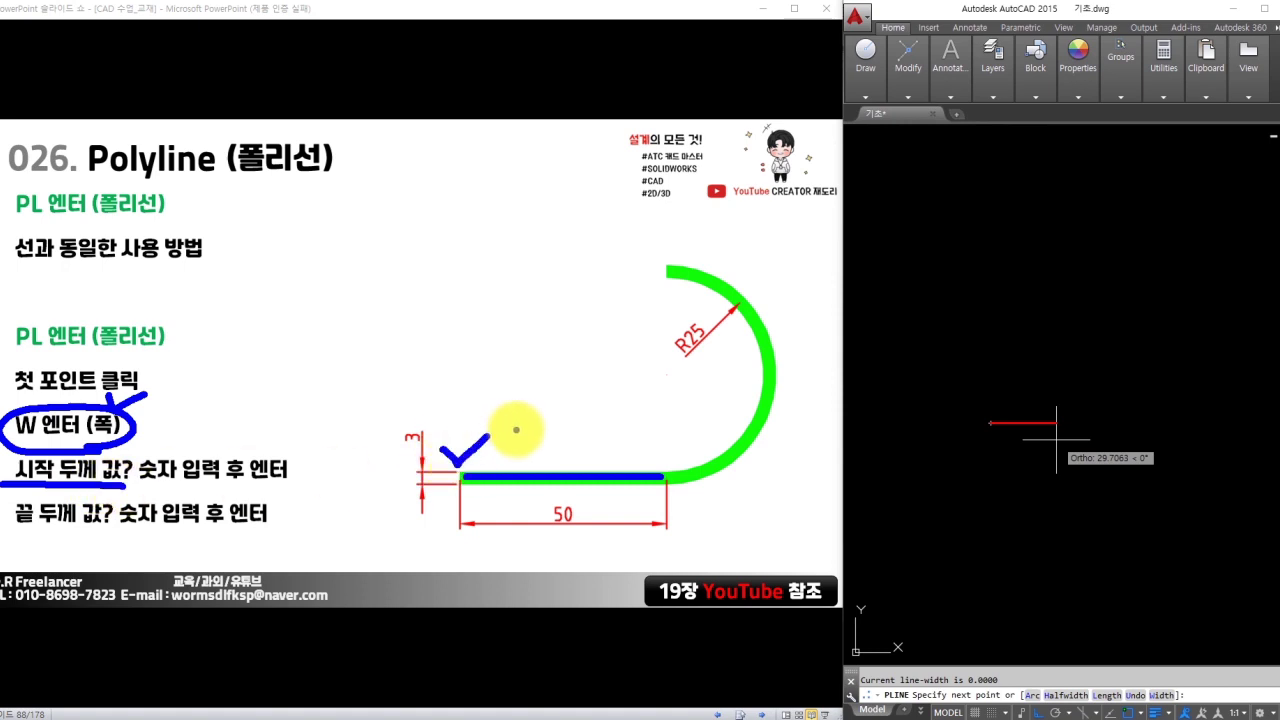
left_click_drag(12, 531, 90, 527)
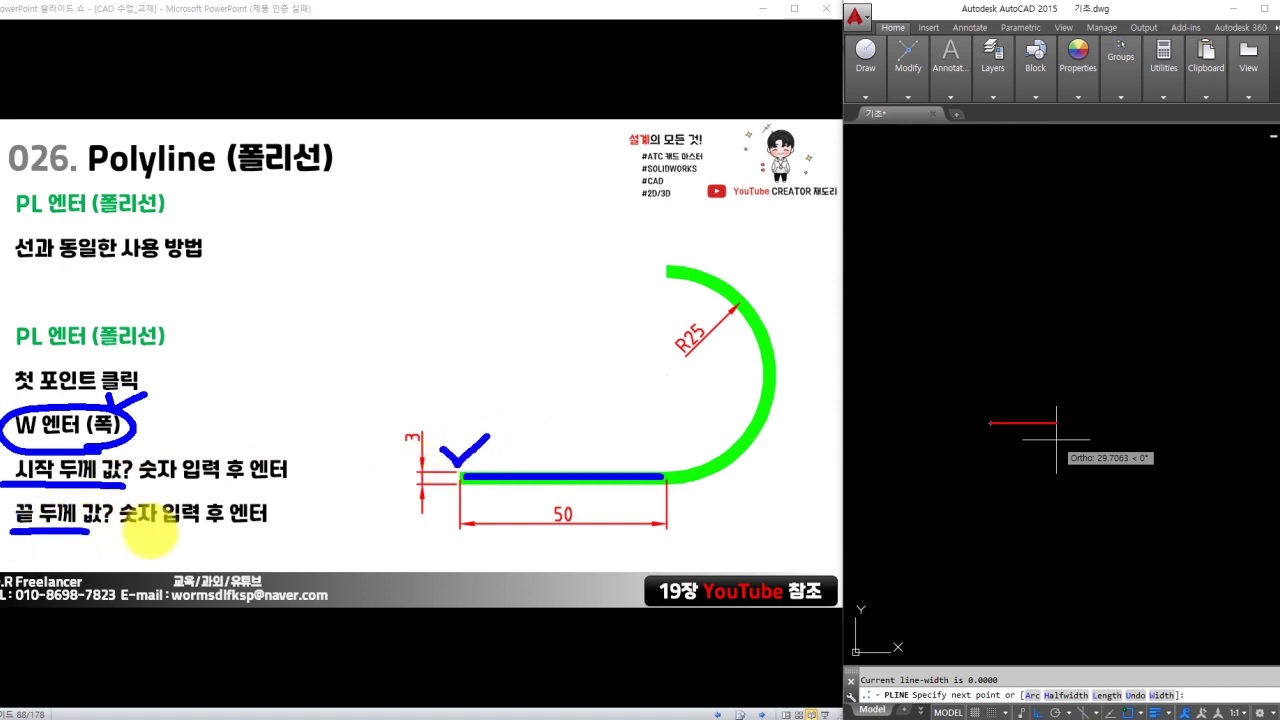
left_click_drag(656, 452, 693, 443)
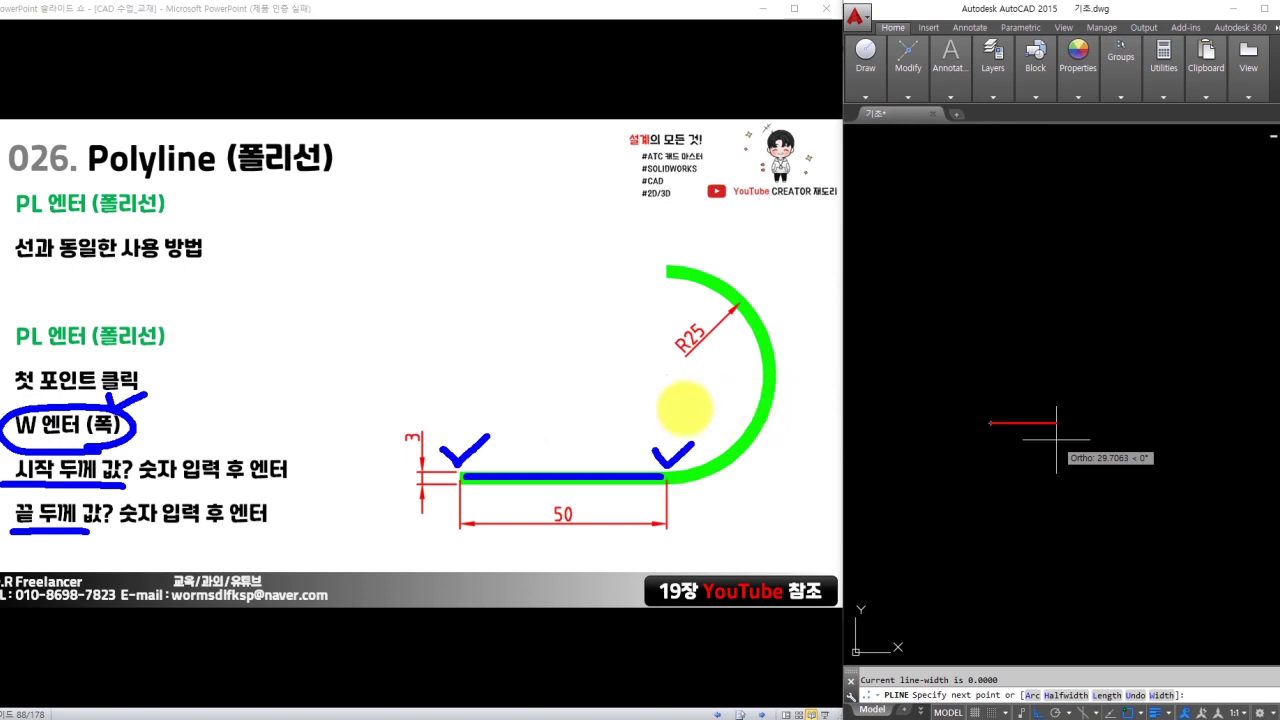
left_click_drag(456, 392, 457, 418)
left_click_drag(665, 398, 661, 422)
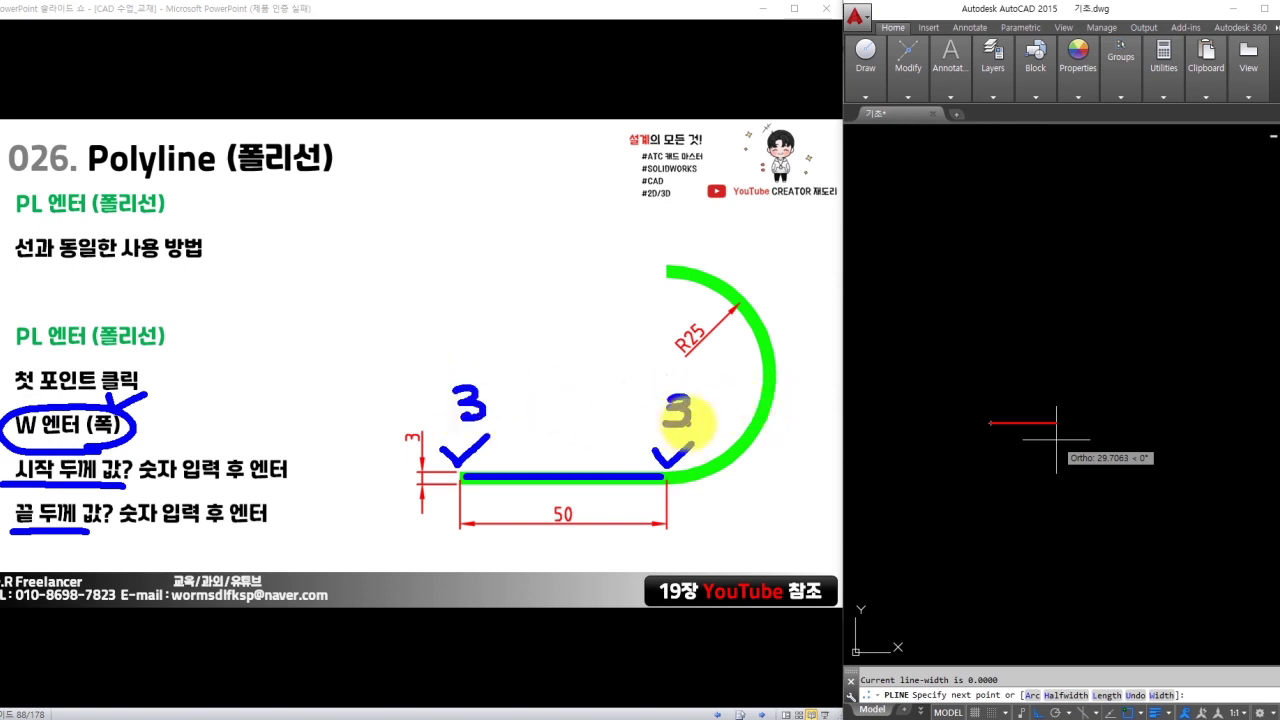
key("Escape")
type("w")
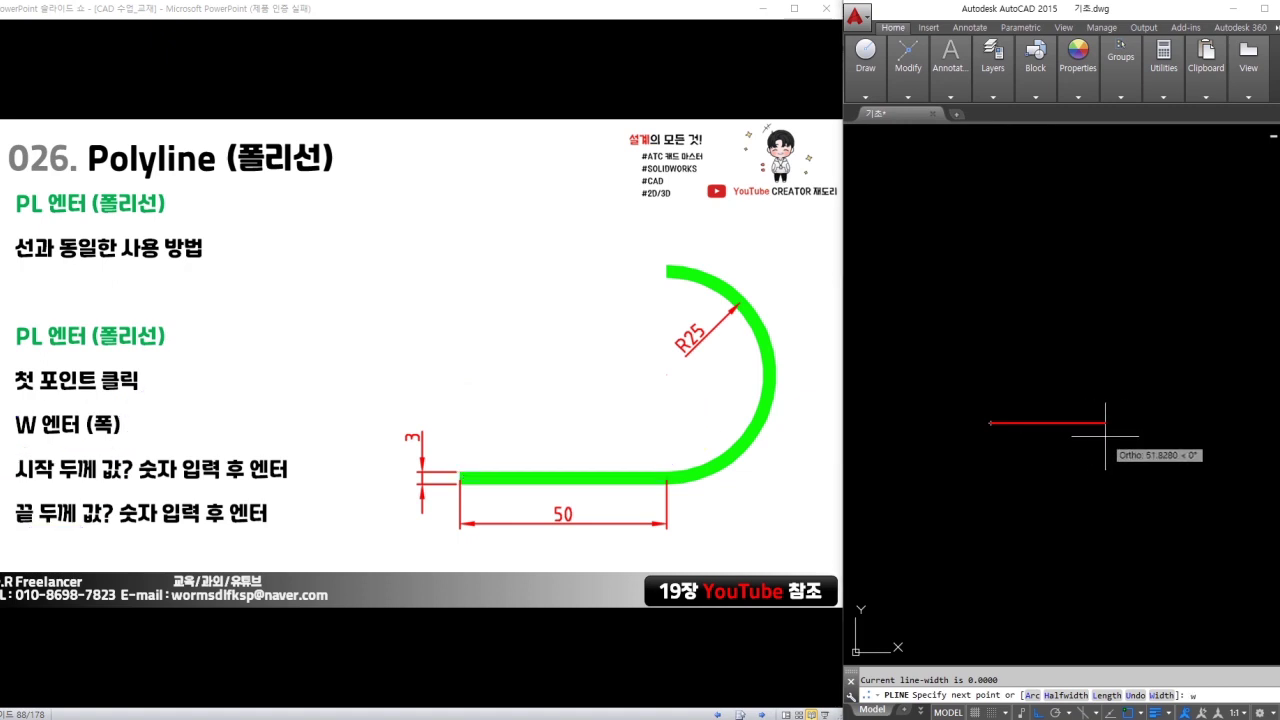
Set the polyline's starting and ending width to 3.
key("Return")
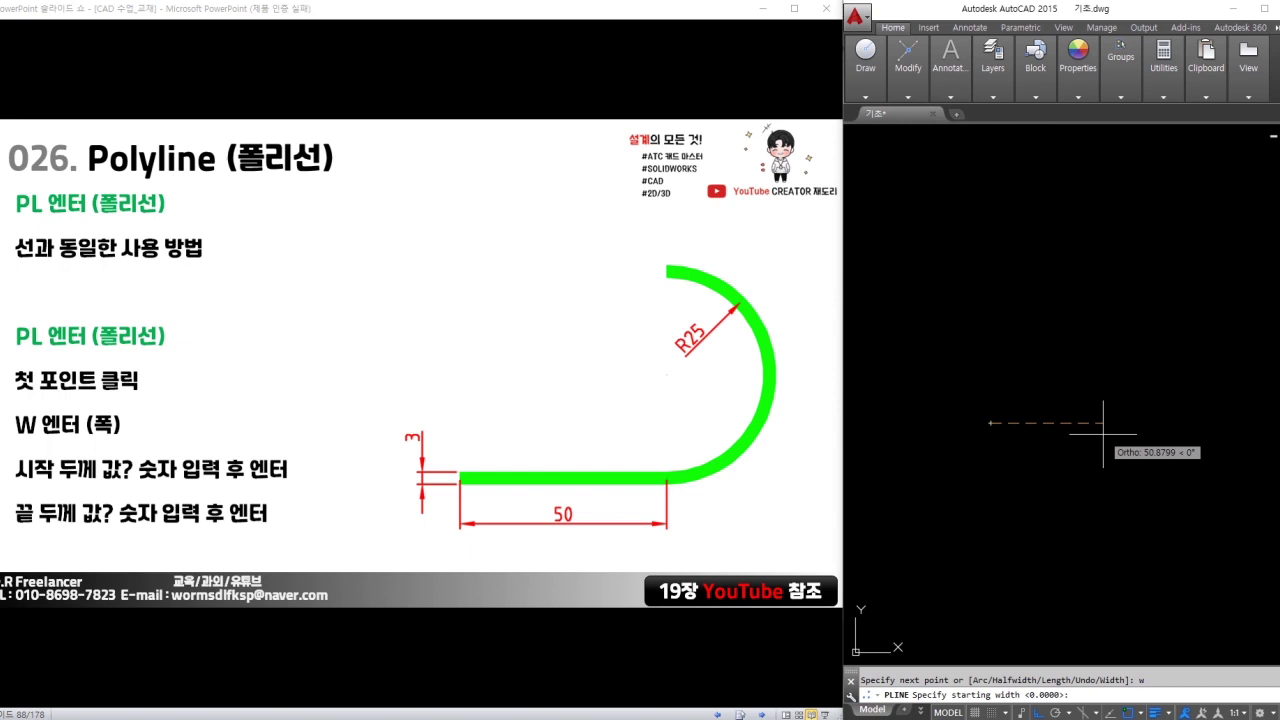
type("3")
key("Return")
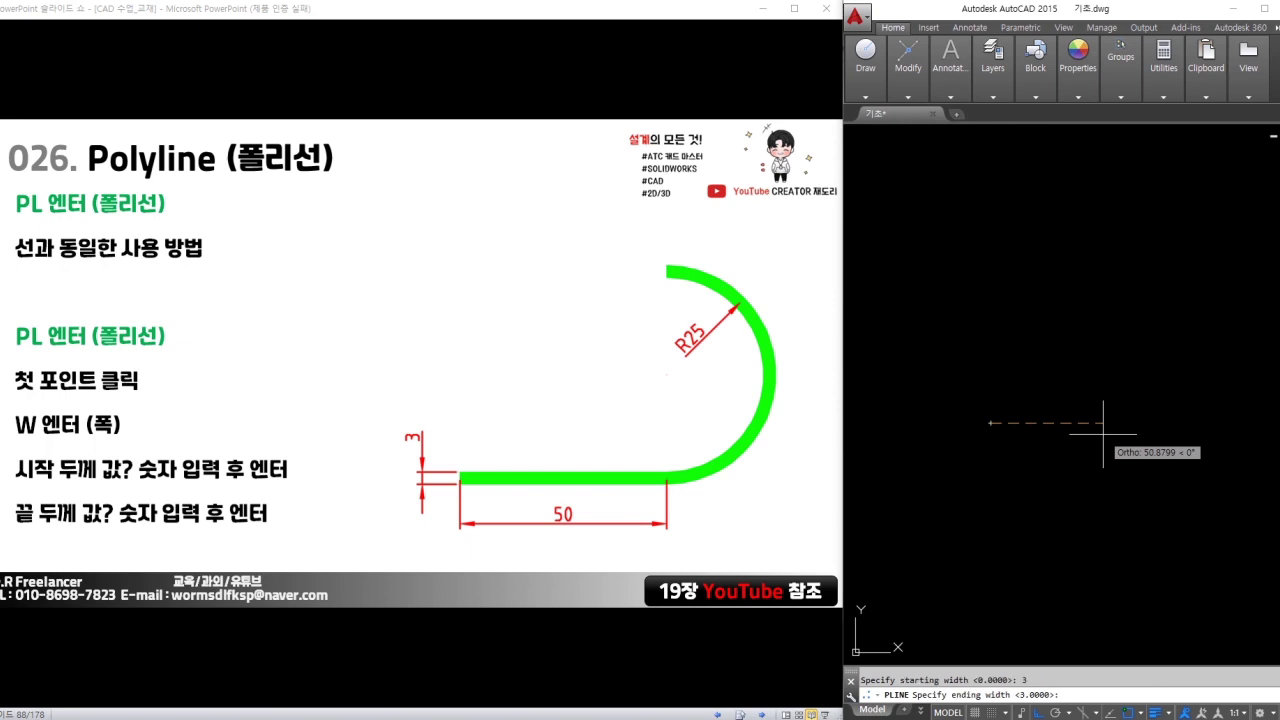
type("3")
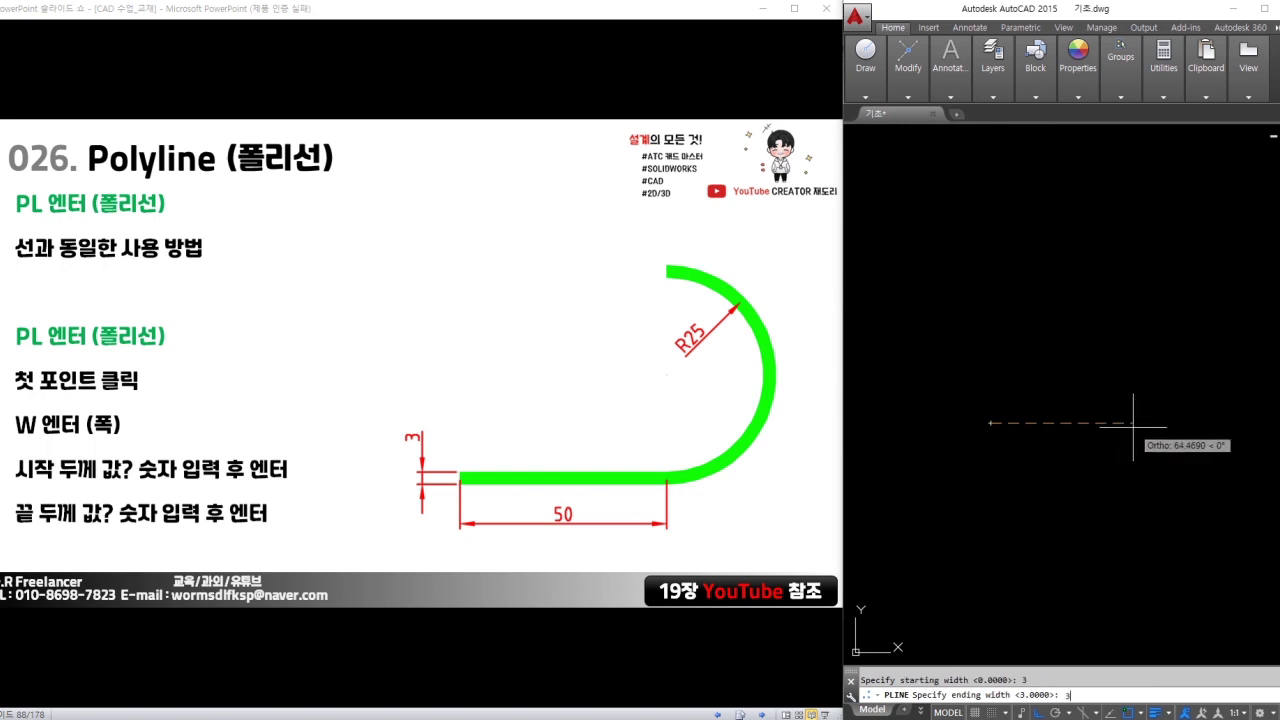
key("Return")
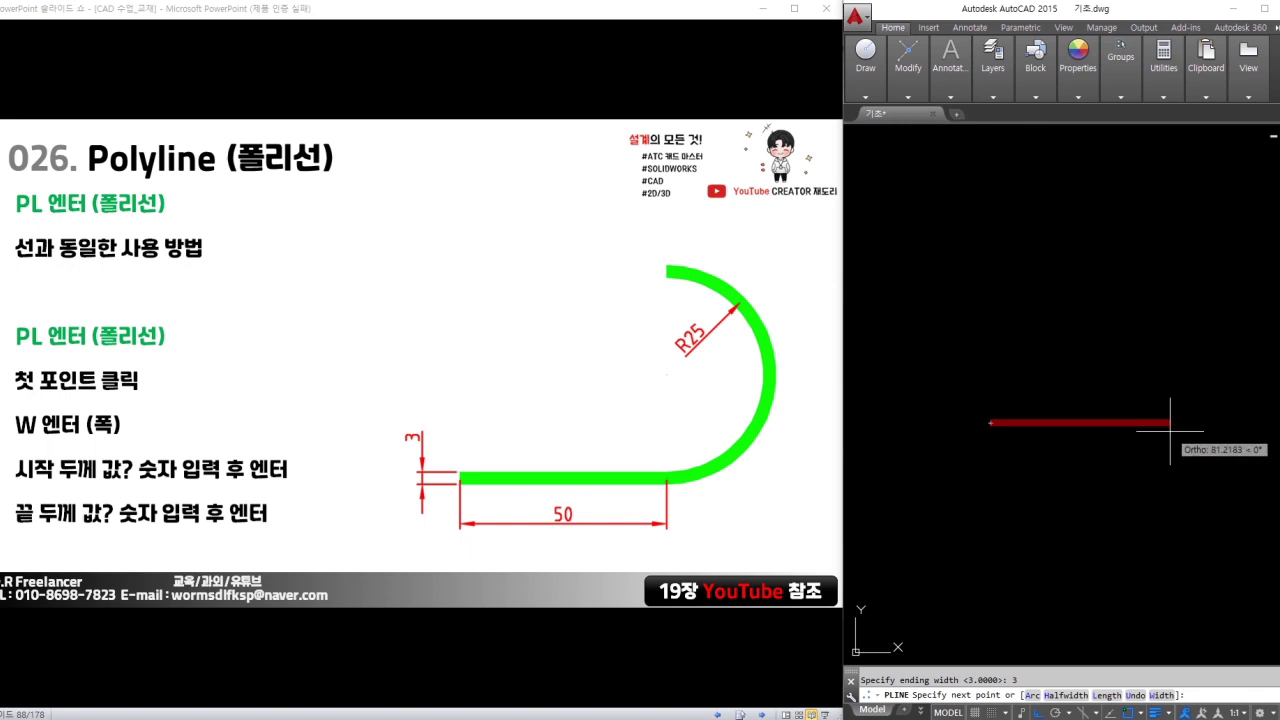
Draw the thick straight segment 50 units long, matching the slide's dimension.
mouse_move(586, 523)
left_mouse_down()
mouse_move(557, 491)
mouse_move(594, 530)
left_mouse_up()
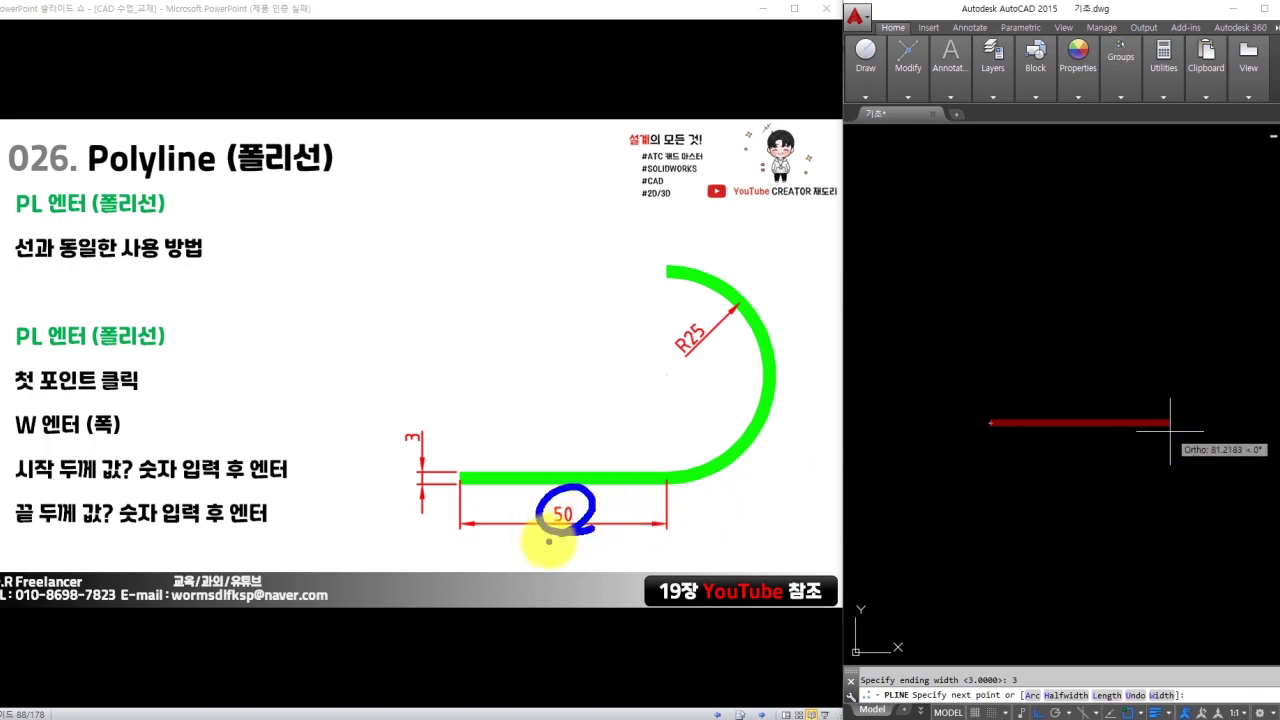
left_click_drag(568, 470, 590, 465)
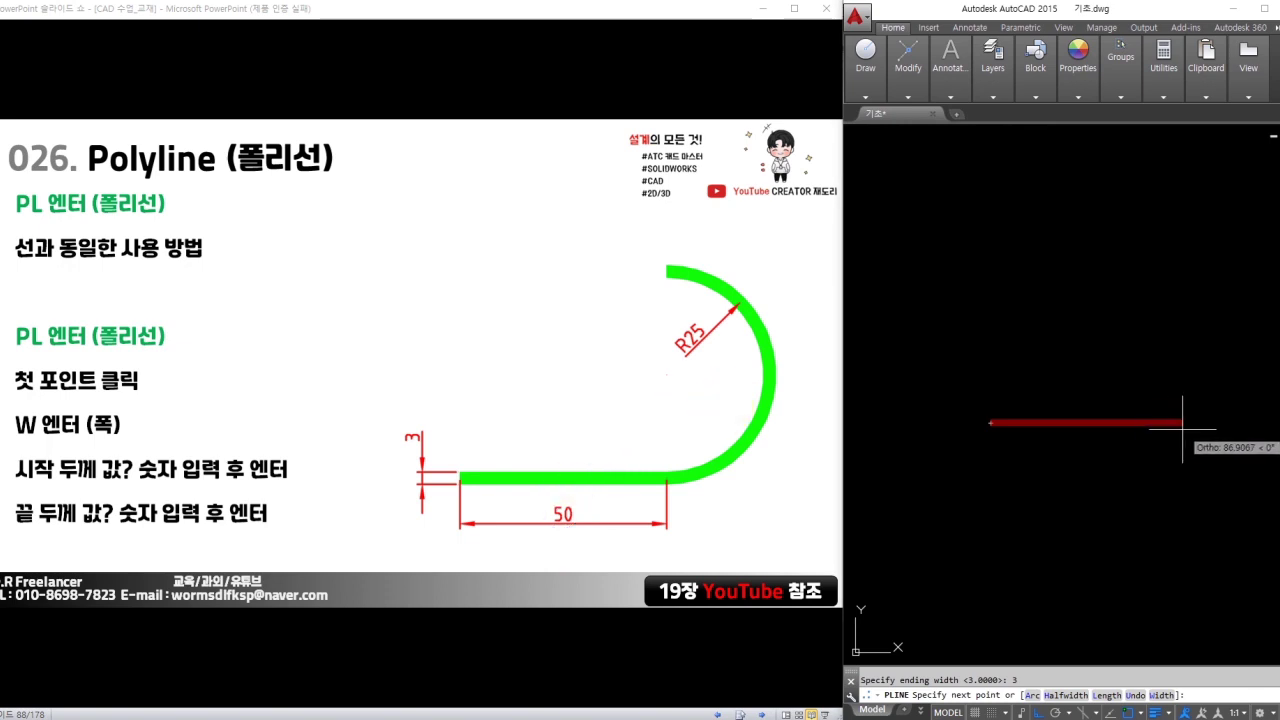
type("50")
key("Return")
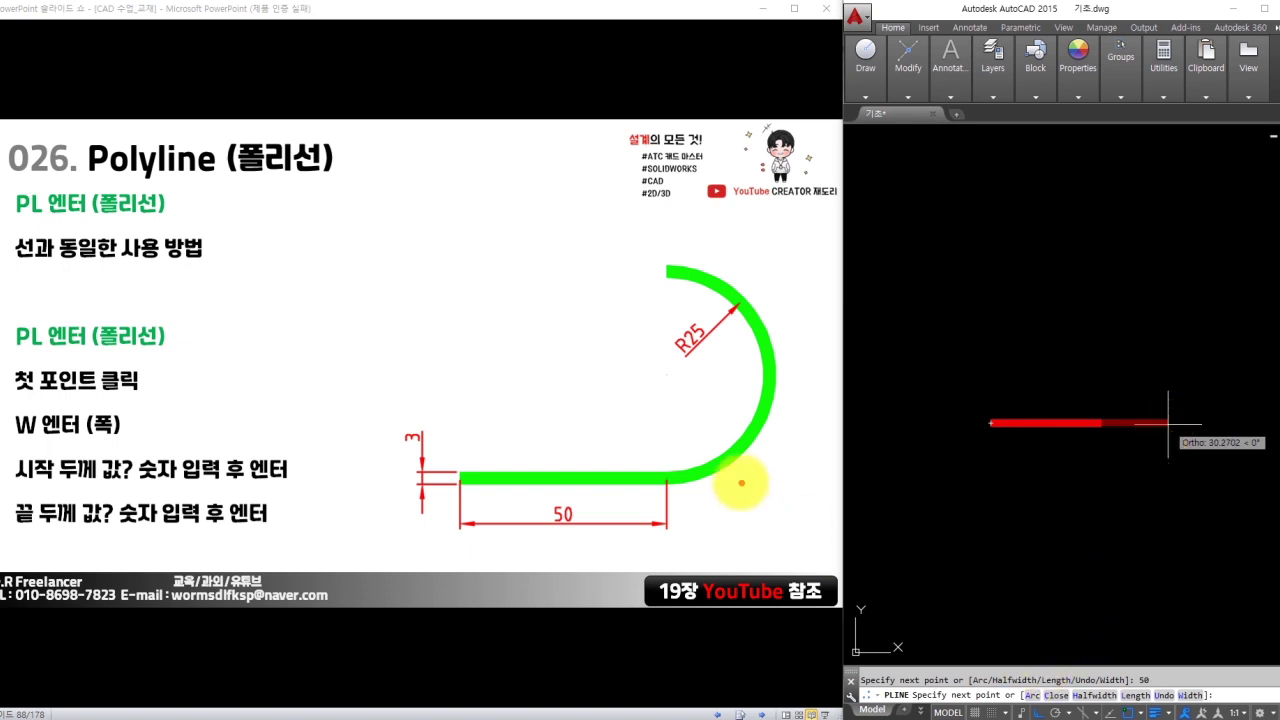
Point out the slide's arc and the Arc option, then switch the polyline to Arc mode.
mouse_move(688, 475)
left_mouse_down()
mouse_move(757, 428)
mouse_move(738, 305)
mouse_move(684, 276)
left_mouse_up()
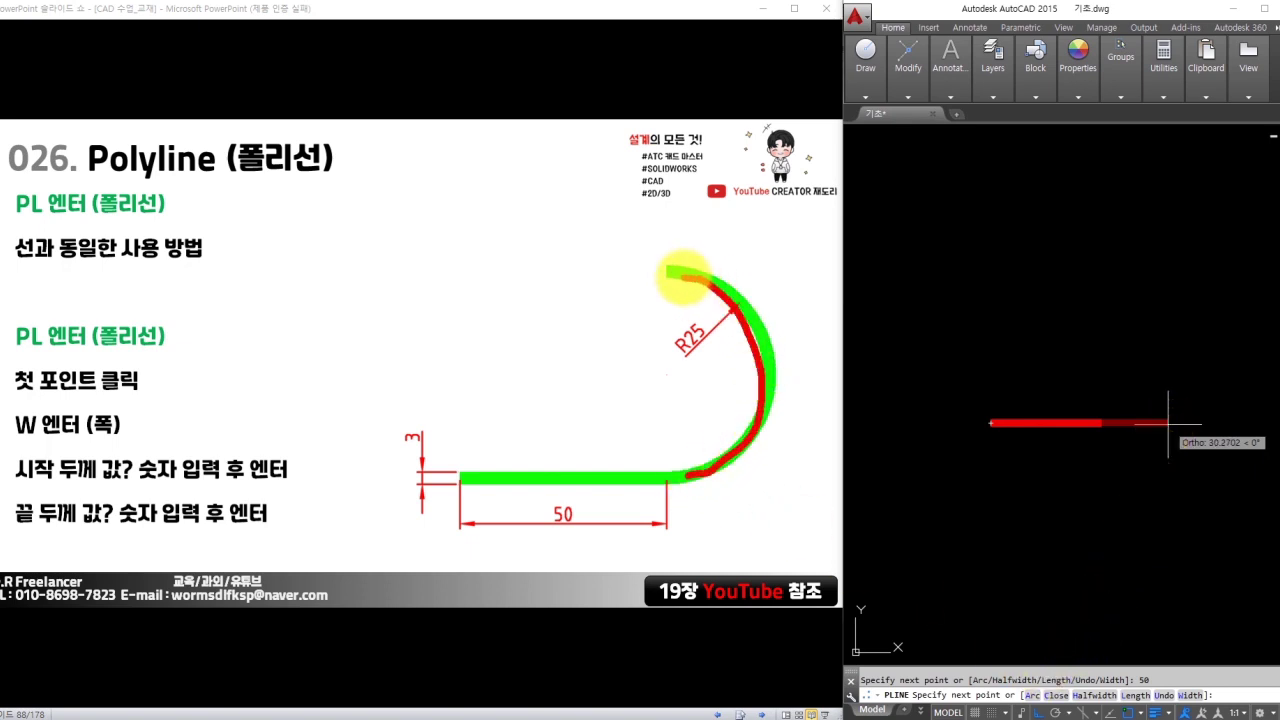
left_click_drag(1035, 688, 1057, 583)
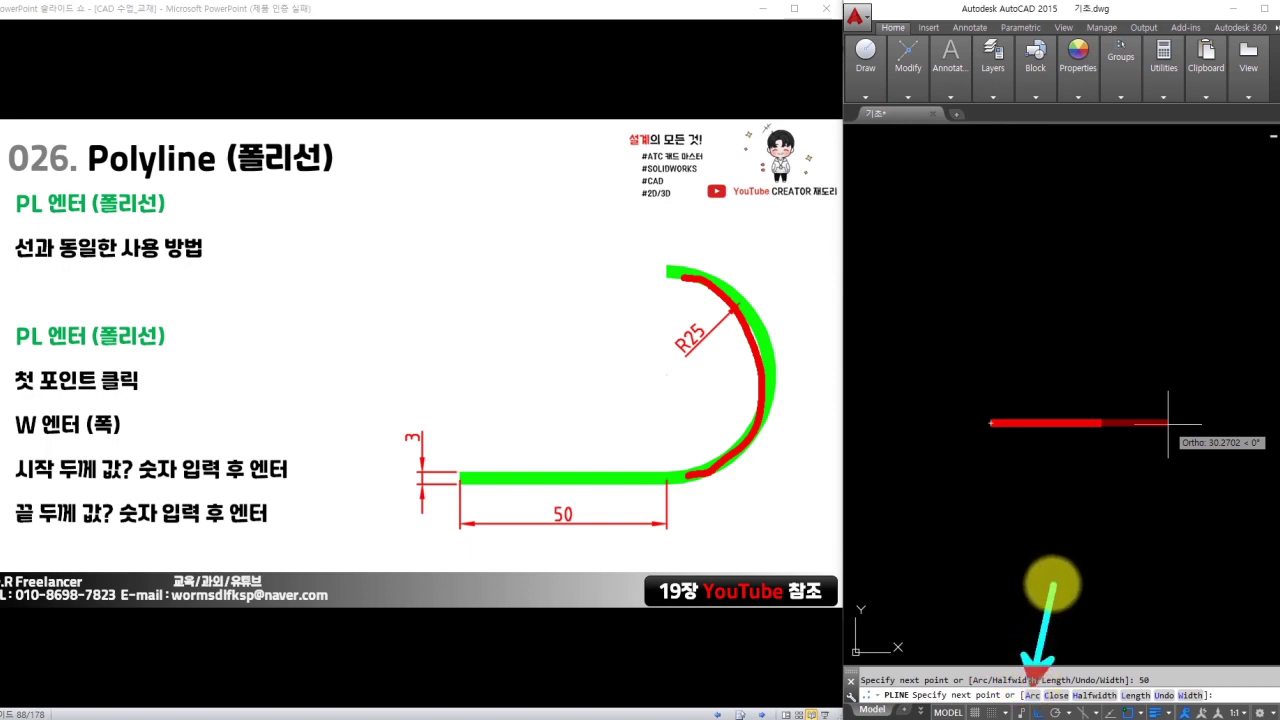
mouse_move(1030, 686)
left_mouse_down()
mouse_move(1012, 692)
mouse_move(1056, 690)
left_mouse_up()
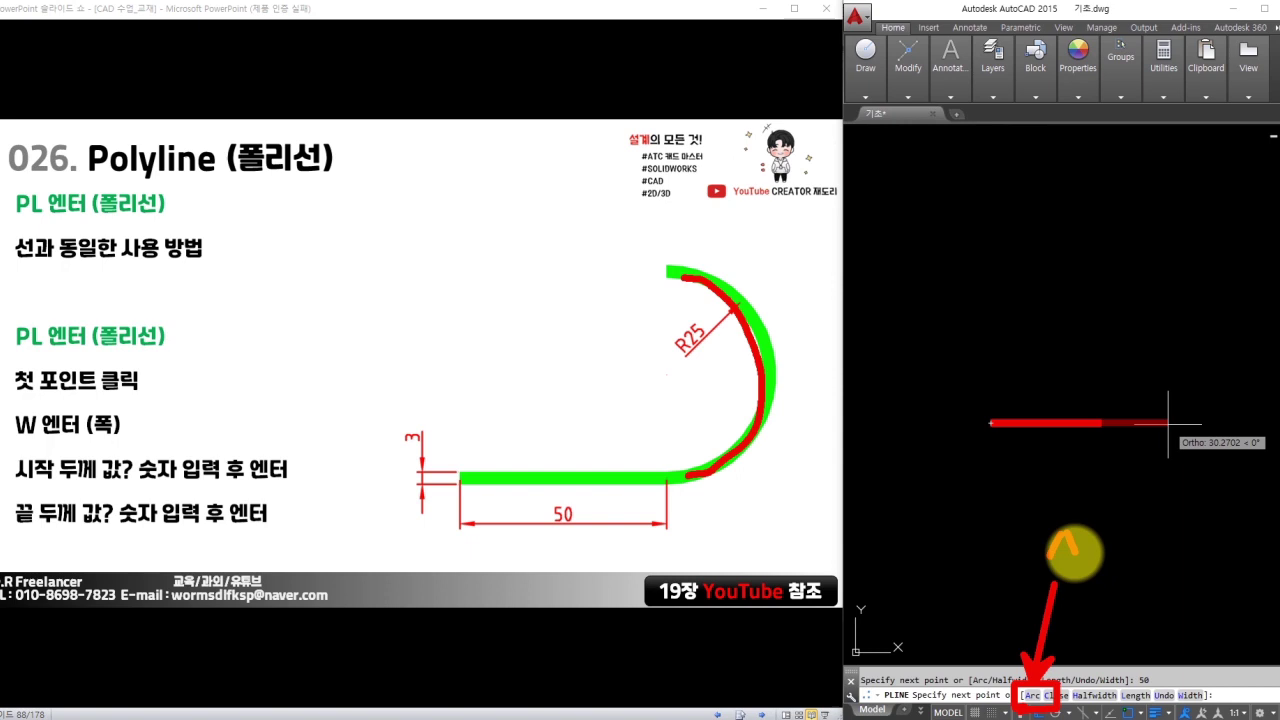
left_click_drag(1052, 551, 1075, 549)
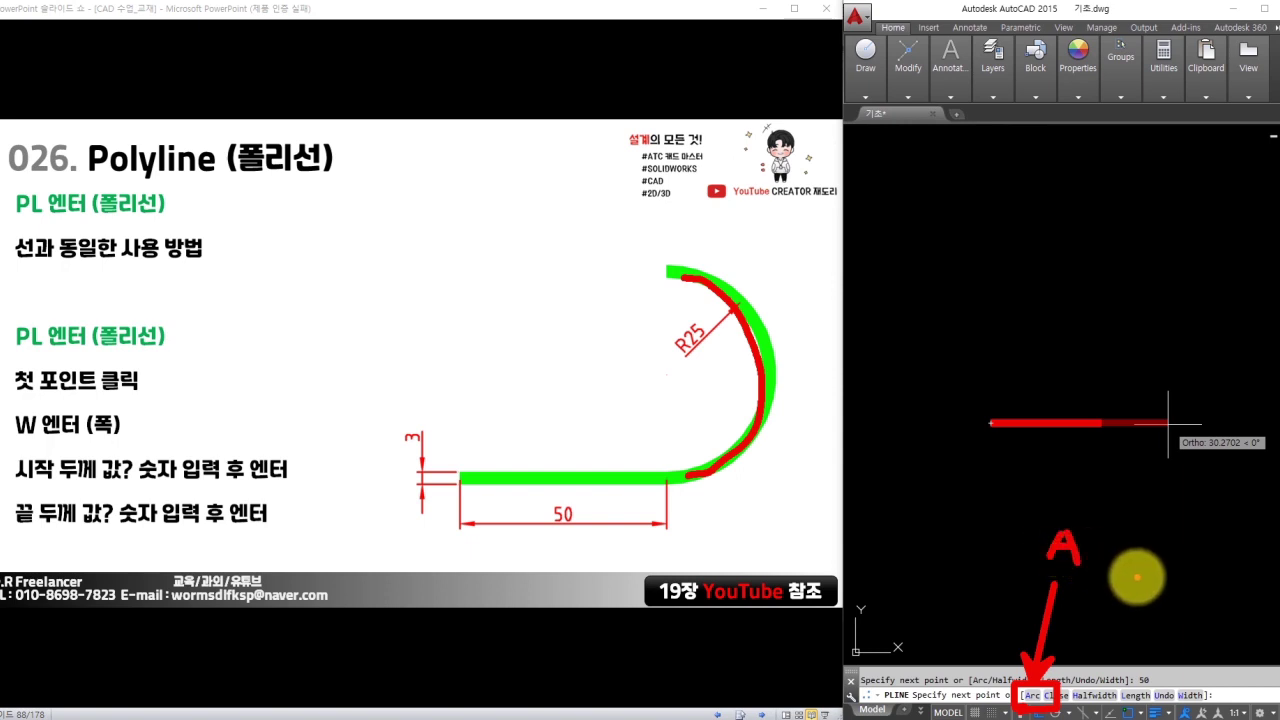
key("Escape")
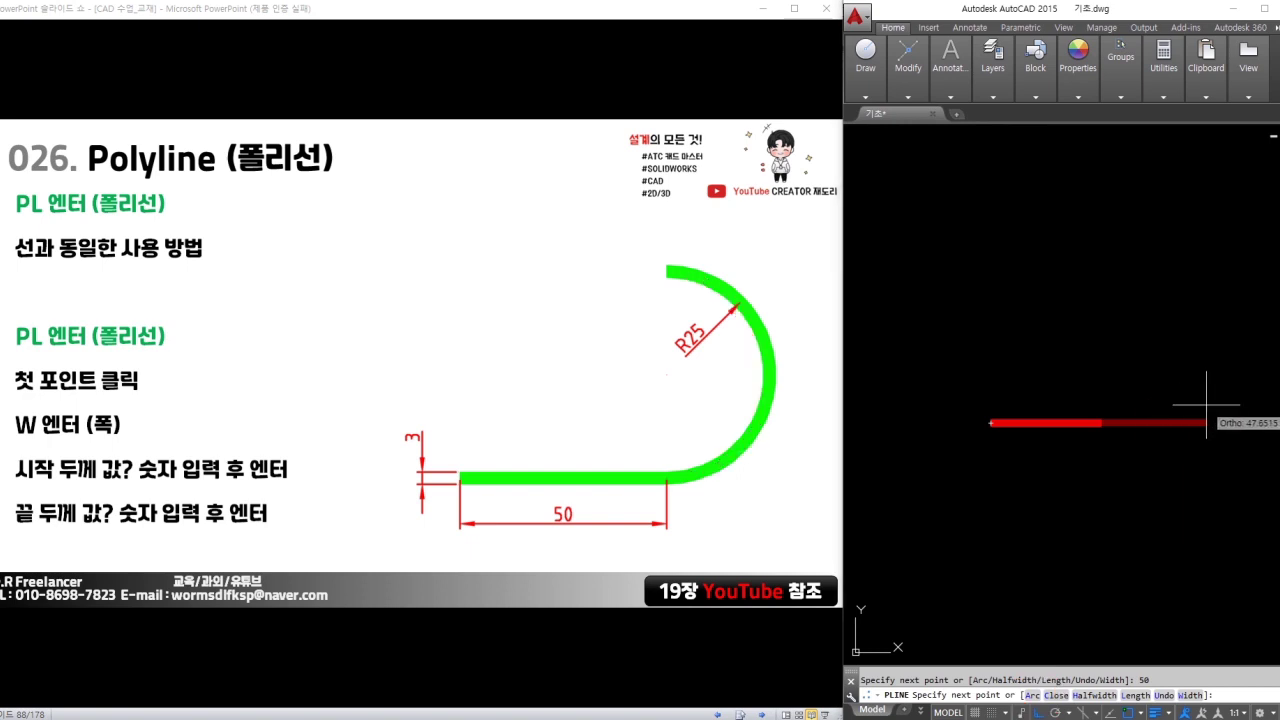
type("a")
key("Return")
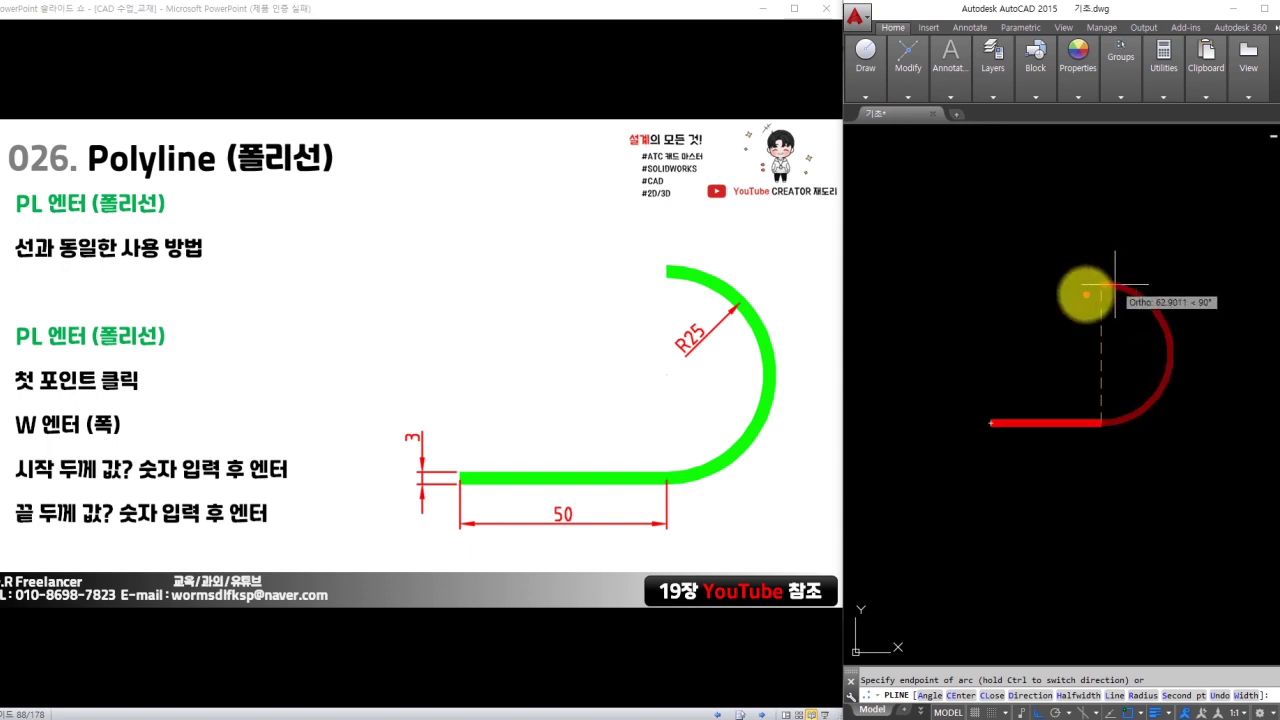
Draw the arc ending 50 units straight up and end the PLINE command.
mouse_move(654, 286)
left_mouse_down()
mouse_move(650, 476)
mouse_move(680, 458)
mouse_move(632, 316)
mouse_move(688, 308)
mouse_move(702, 410)
mouse_move(716, 378)
mouse_move(746, 386)
left_mouse_up()
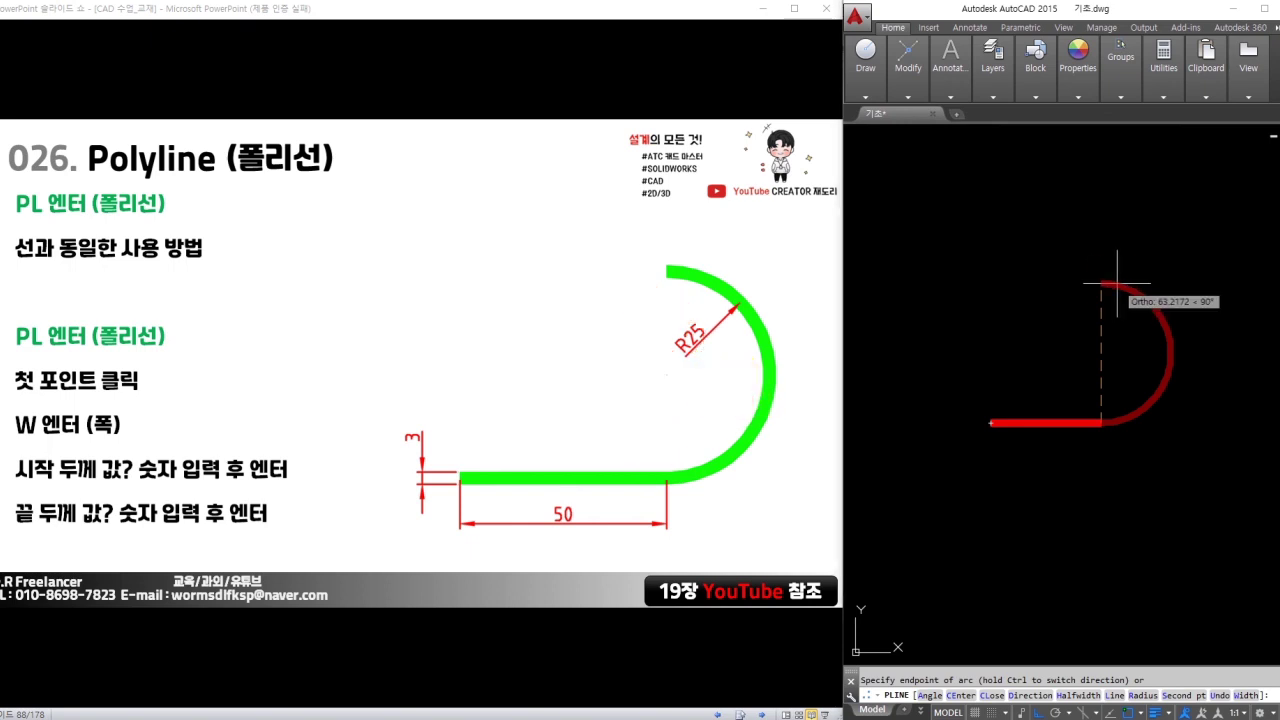
type("50")
key("Return")
key("Escape")
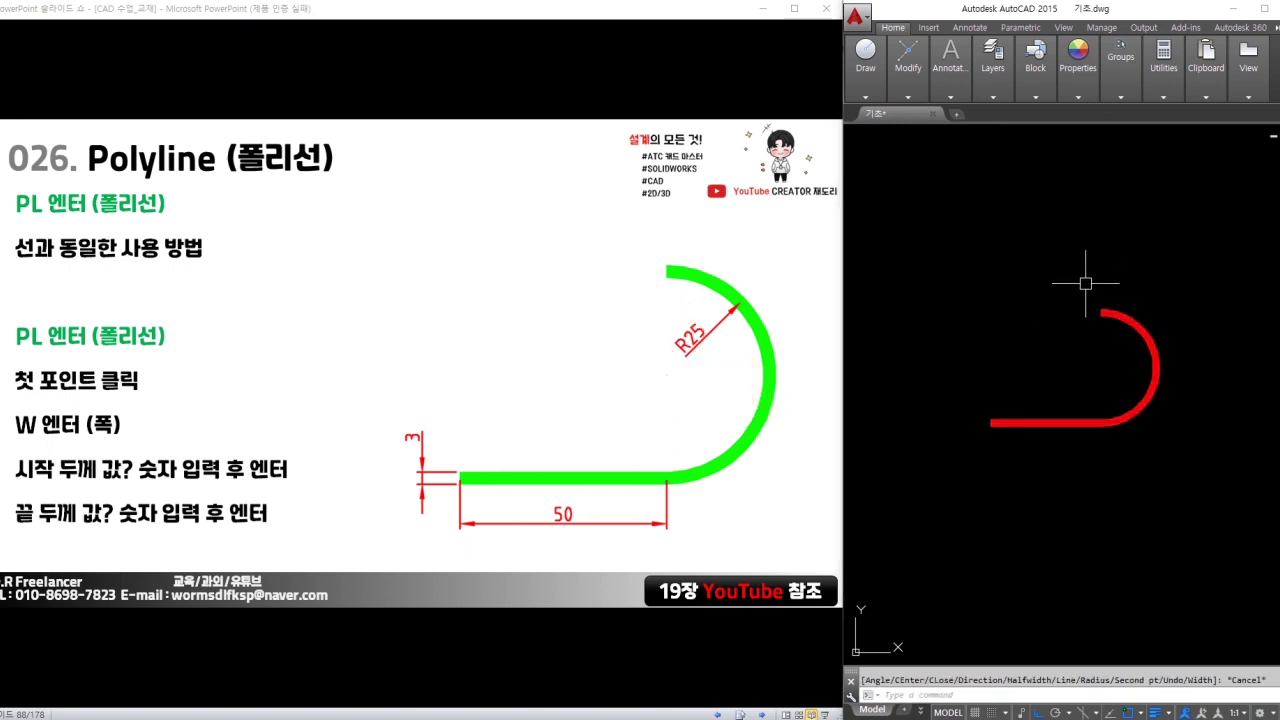
key("Escape")
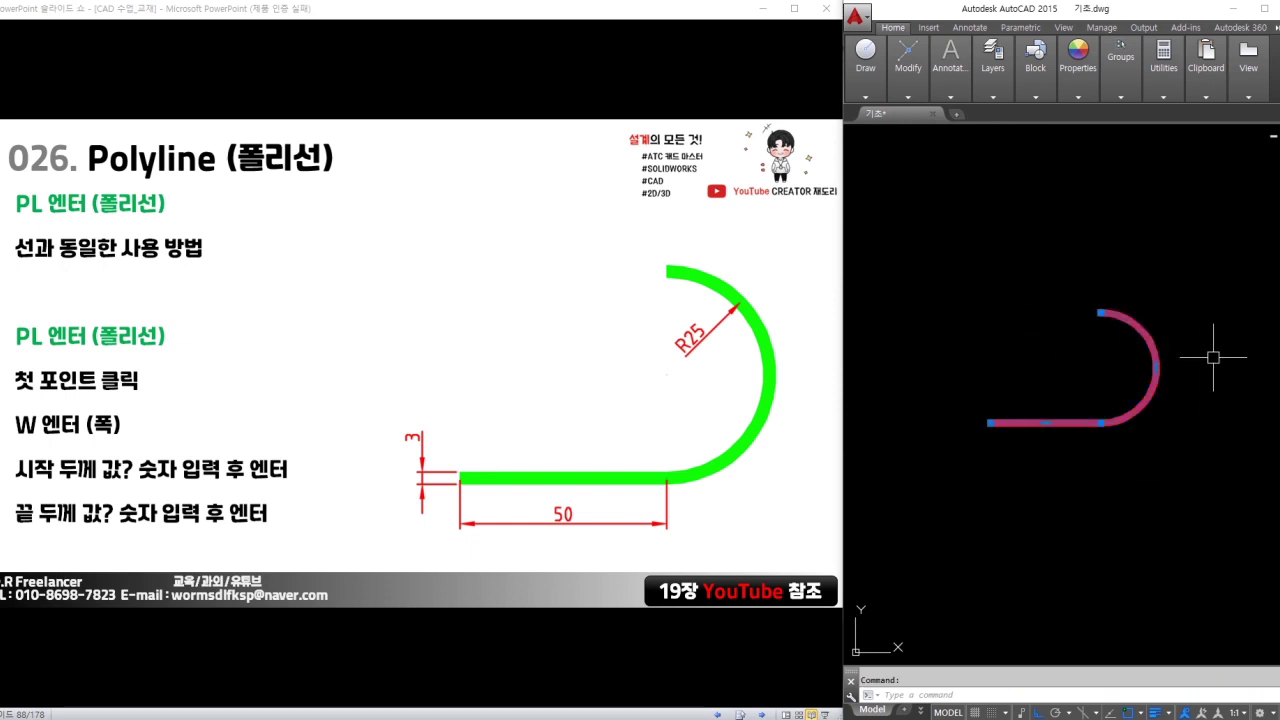
key("Escape")
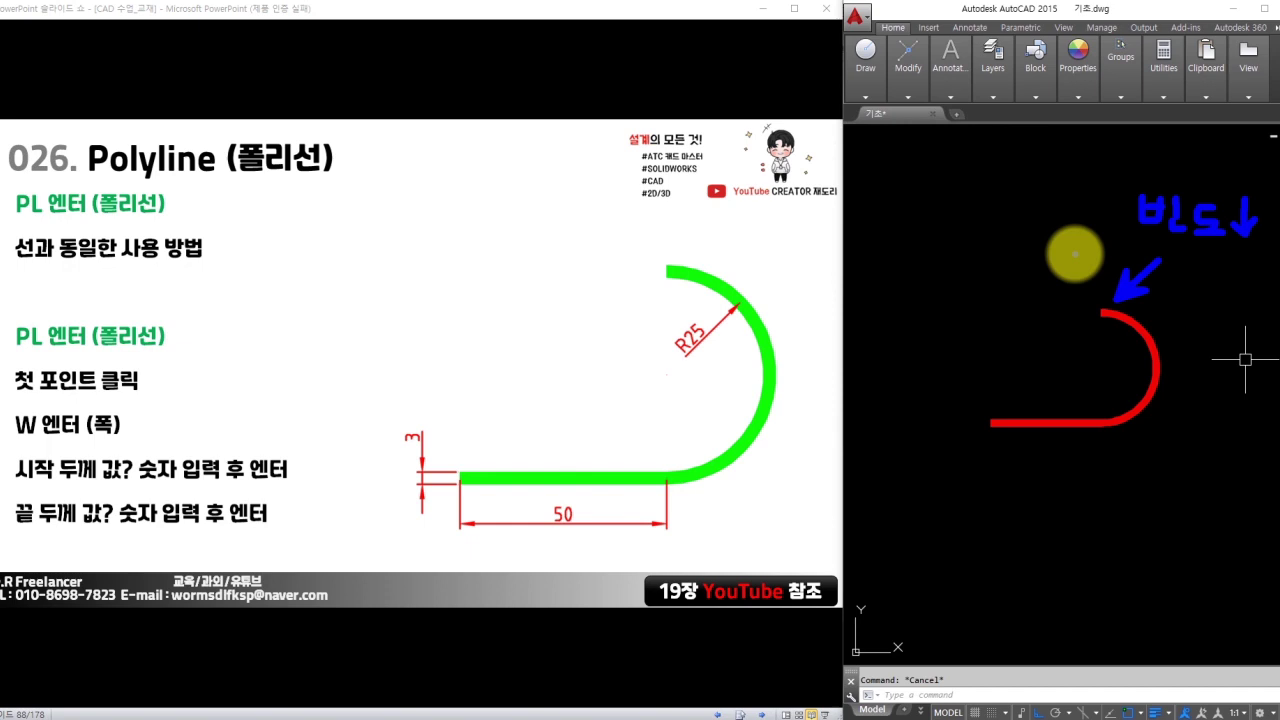
Clear the annotations over the polyline and advance to the Pedit (폴리선 편집) title slide.
key("Escape")
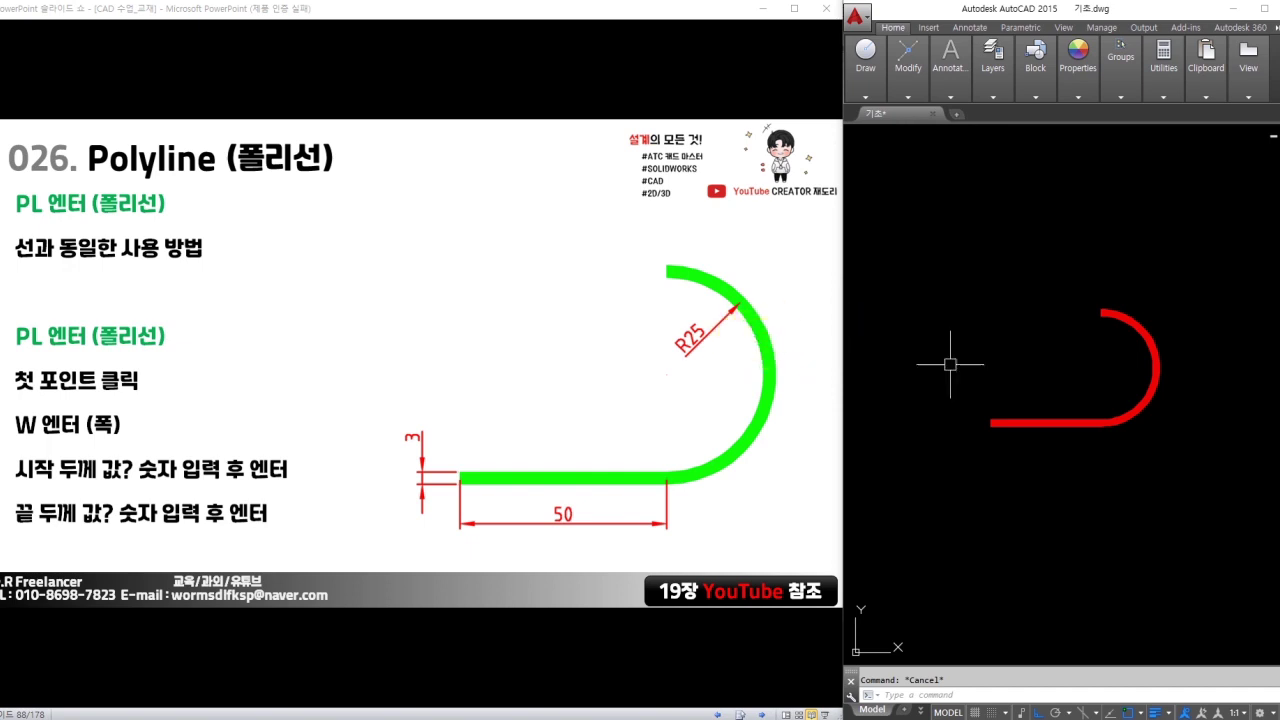
mouse_move(985, 420)
left_mouse_down()
mouse_move(1029, 380)
mouse_move(1066, 374)
mouse_move(1063, 400)
mouse_move(1090, 405)
left_mouse_up()
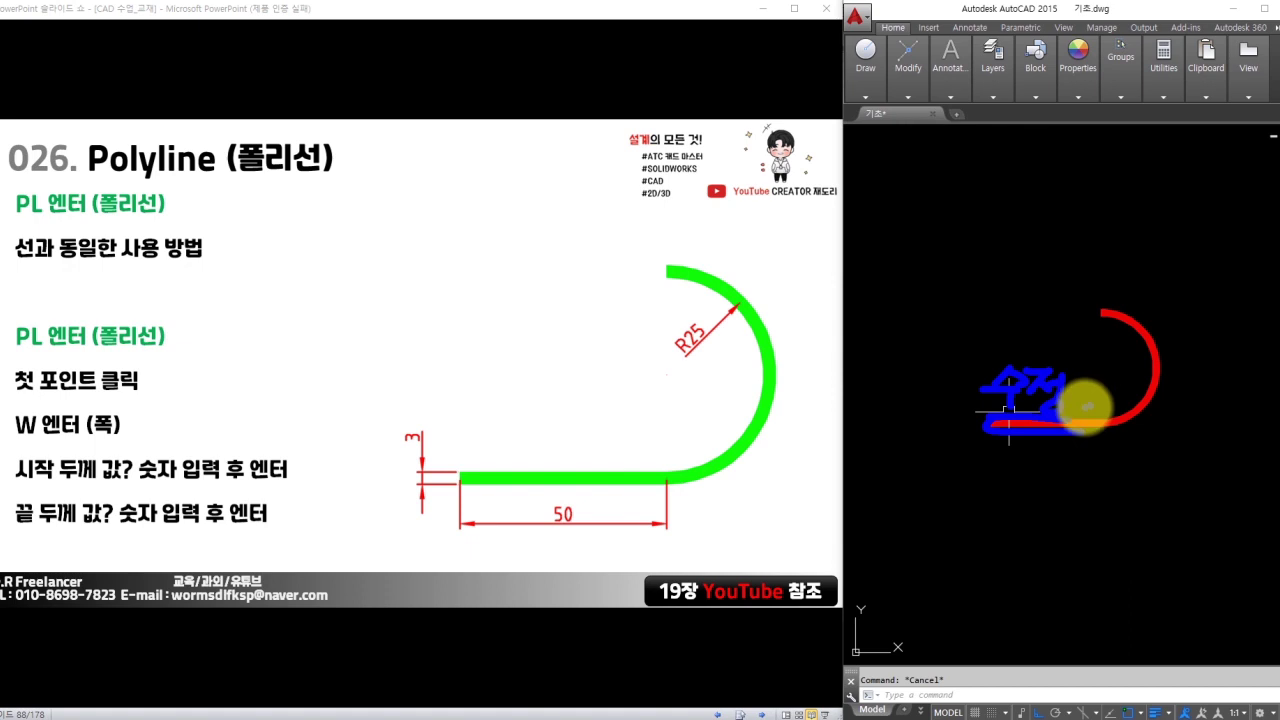
key("Escape")
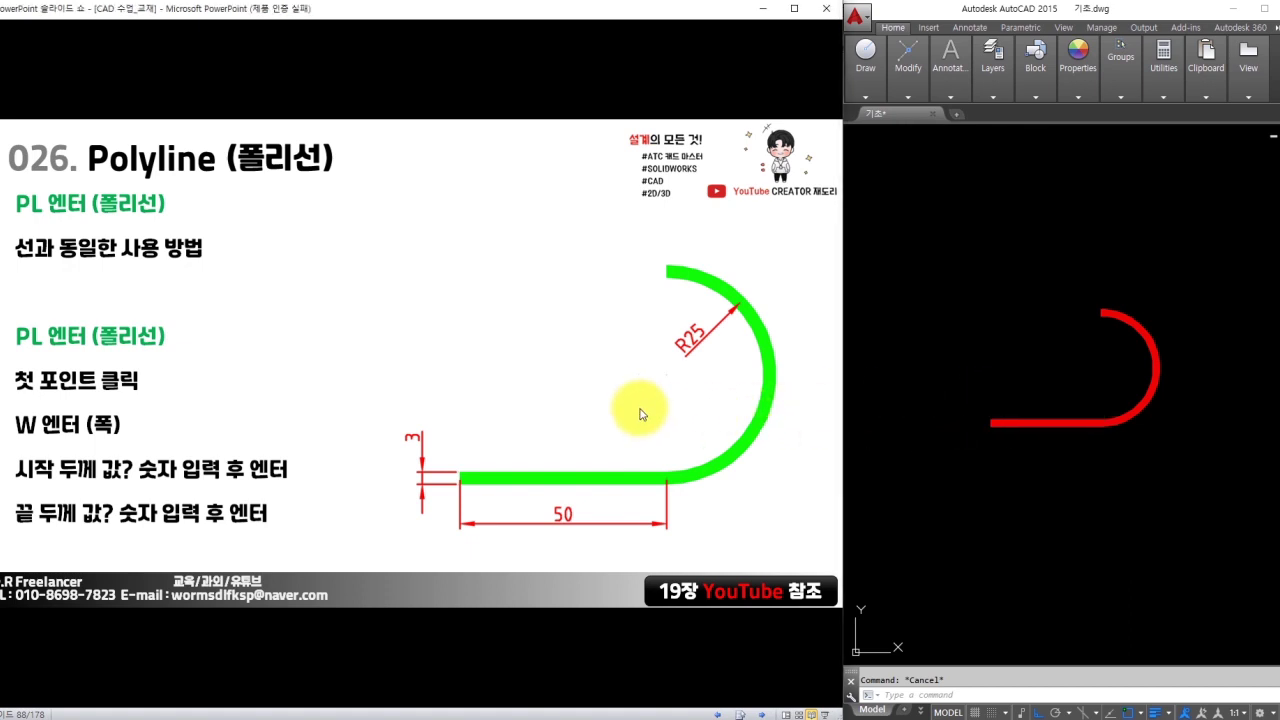
left_click(640, 415)
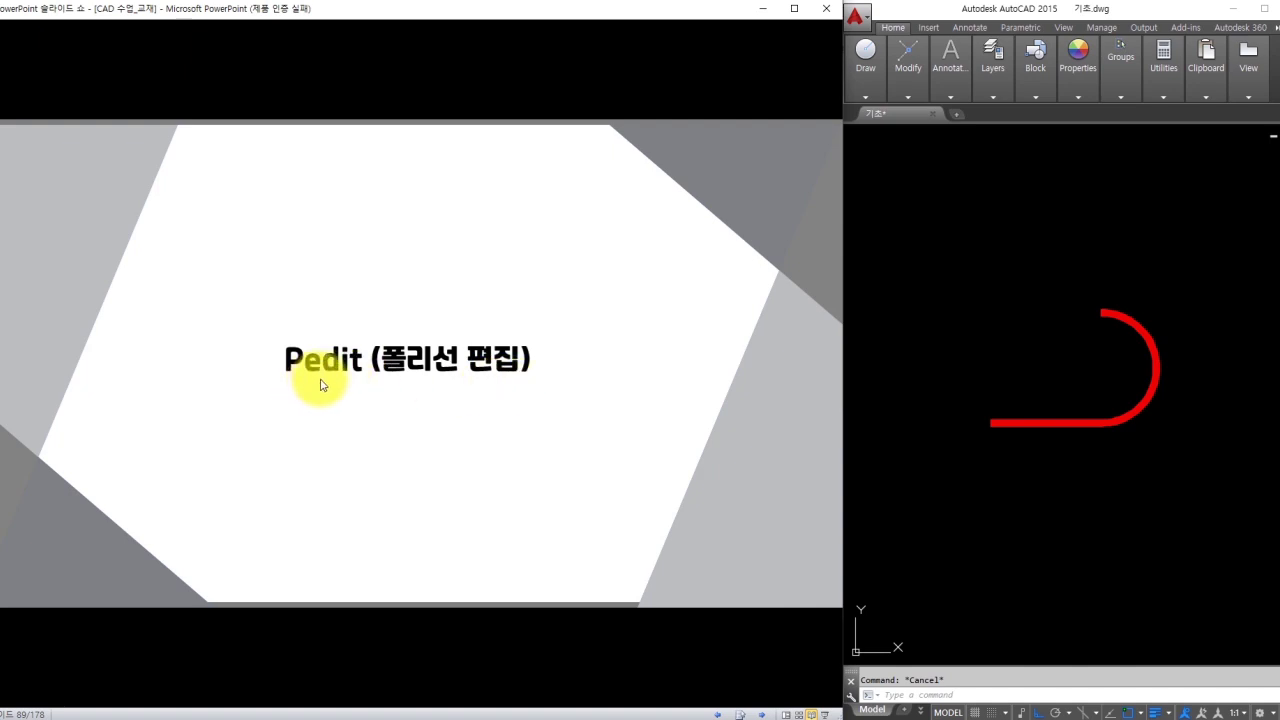
Advance to the Pedit content slide and underline 폴리선 편집, PE 엔터 and the selection step.
left_click(380, 393)
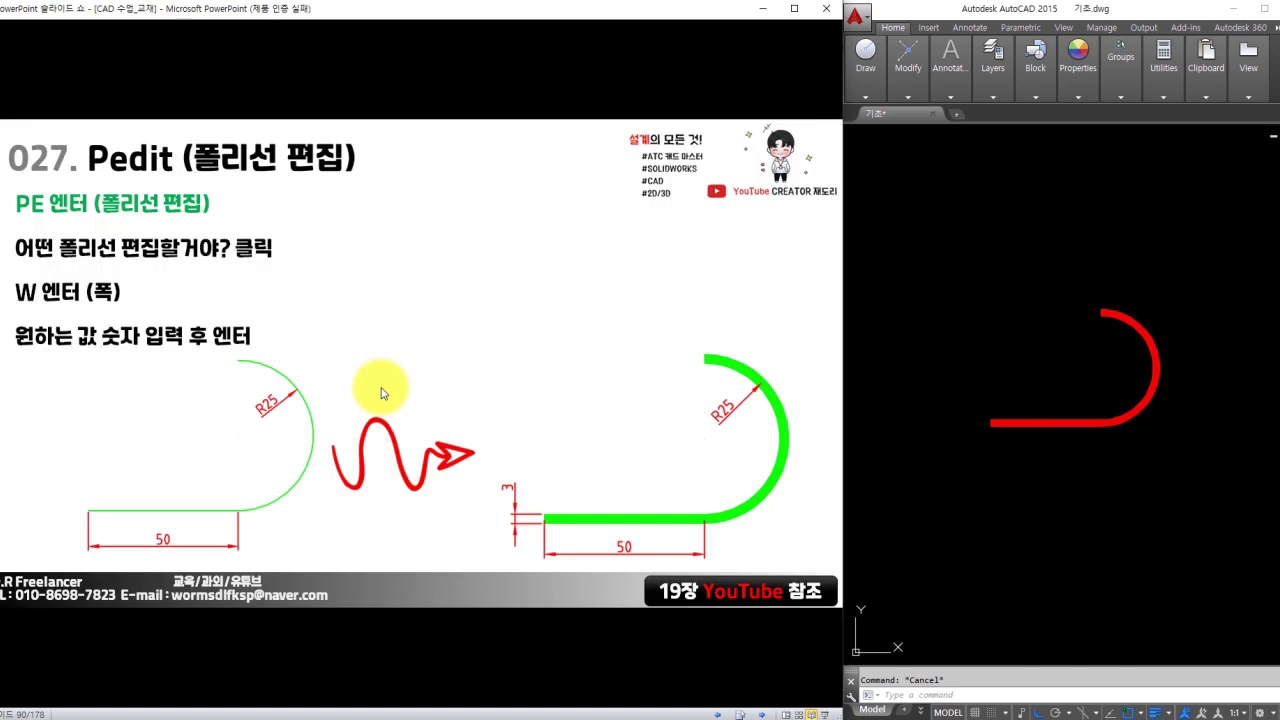
left_click_drag(188, 180, 340, 178)
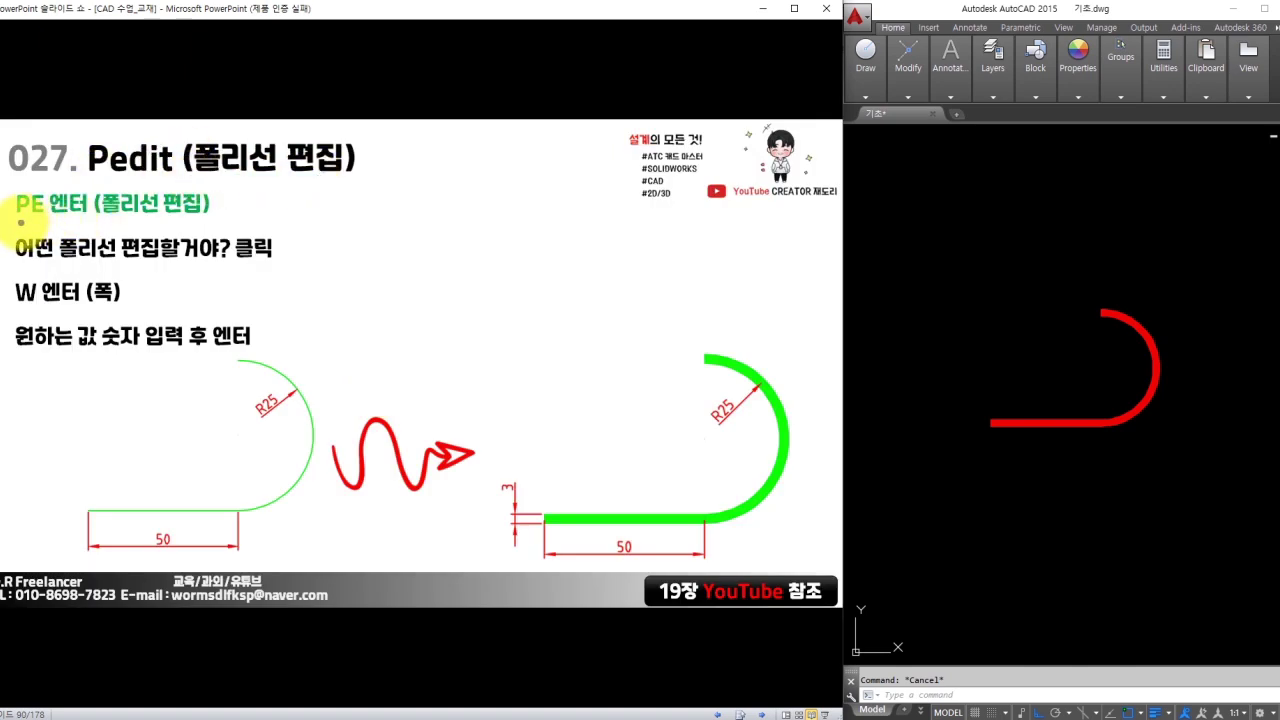
left_click_drag(20, 222, 80, 221)
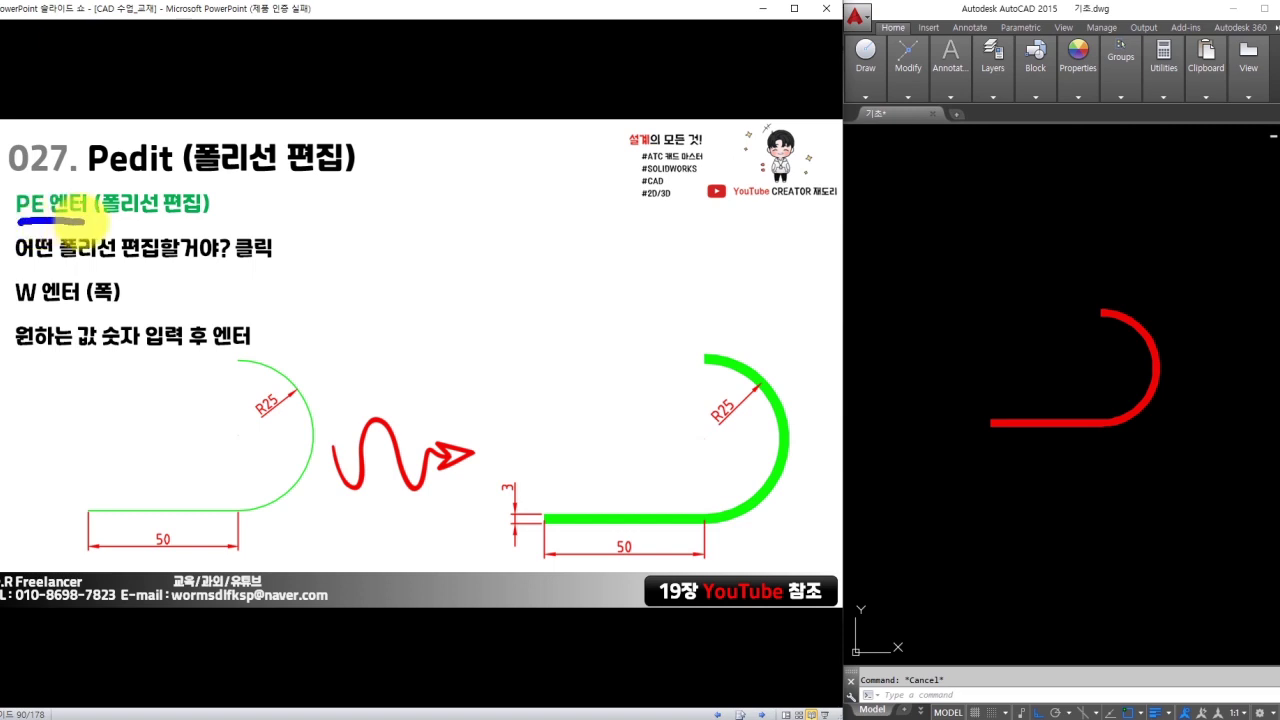
mouse_move(32, 262)
left_mouse_down()
mouse_move(163, 242)
mouse_move(125, 262)
mouse_move(165, 236)
left_mouse_up()
mouse_move(241, 217)
left_mouse_down()
mouse_move(253, 230)
mouse_move(268, 212)
left_mouse_up()
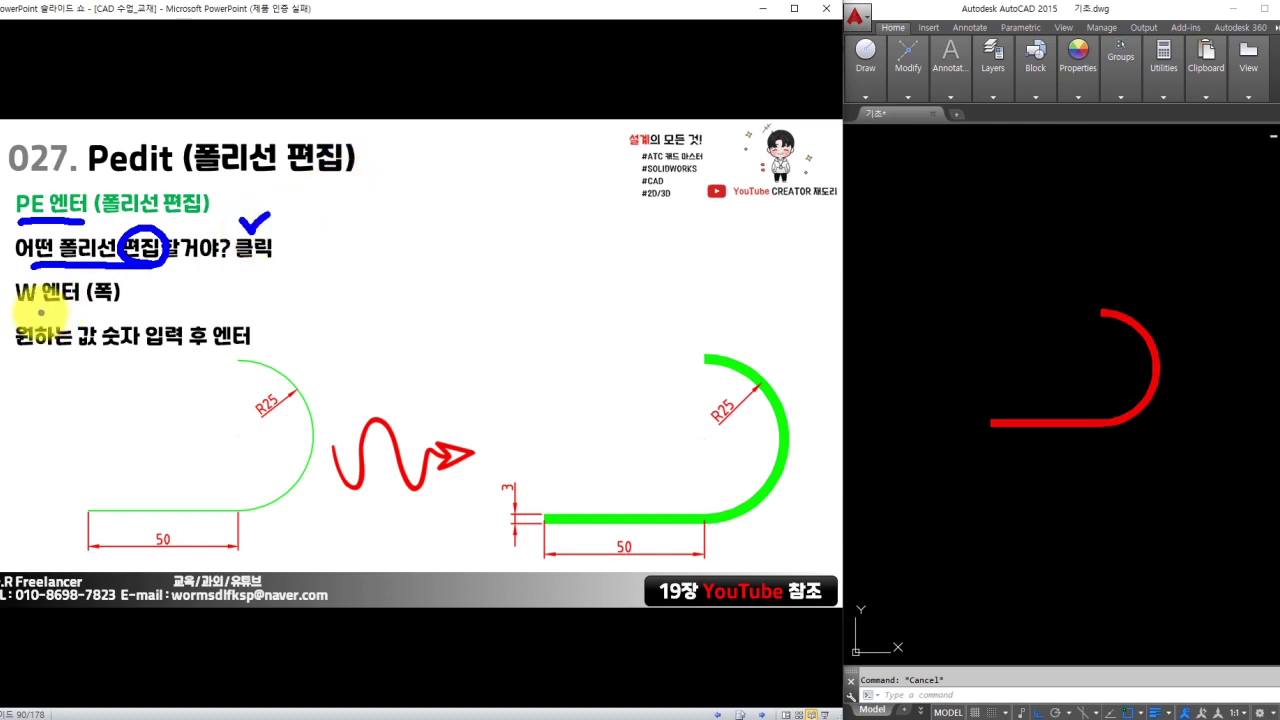
Highlight the W and value-entry steps, erase all ink, and start PEDIT in AutoCAD.
mouse_move(38, 284)
left_mouse_down()
mouse_move(34, 304)
mouse_move(120, 306)
left_mouse_up()
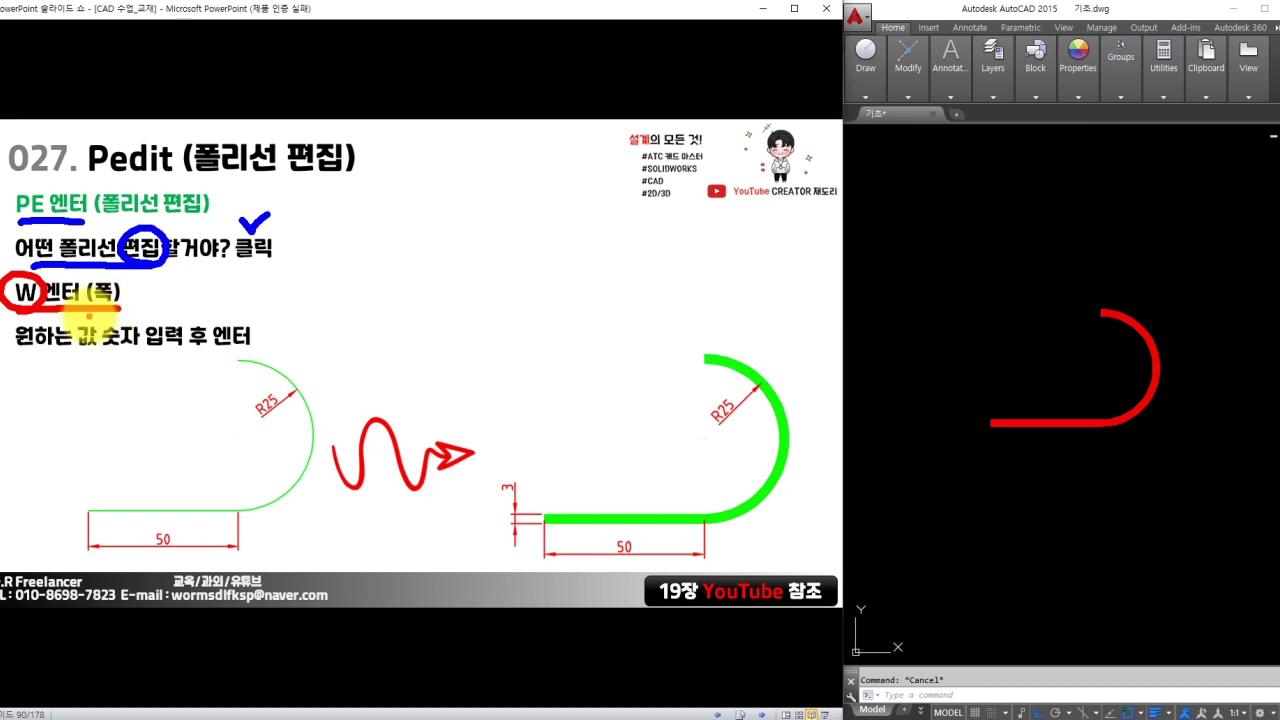
left_click_drag(18, 350, 98, 352)
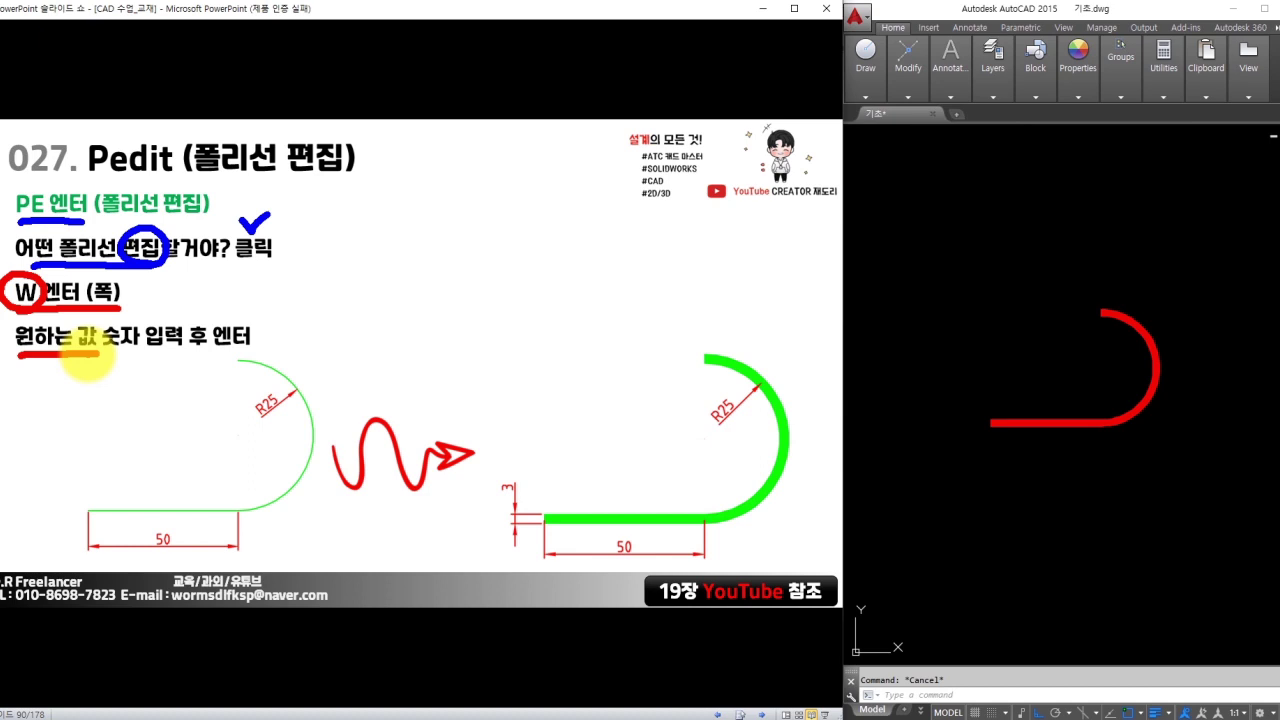
key("e")
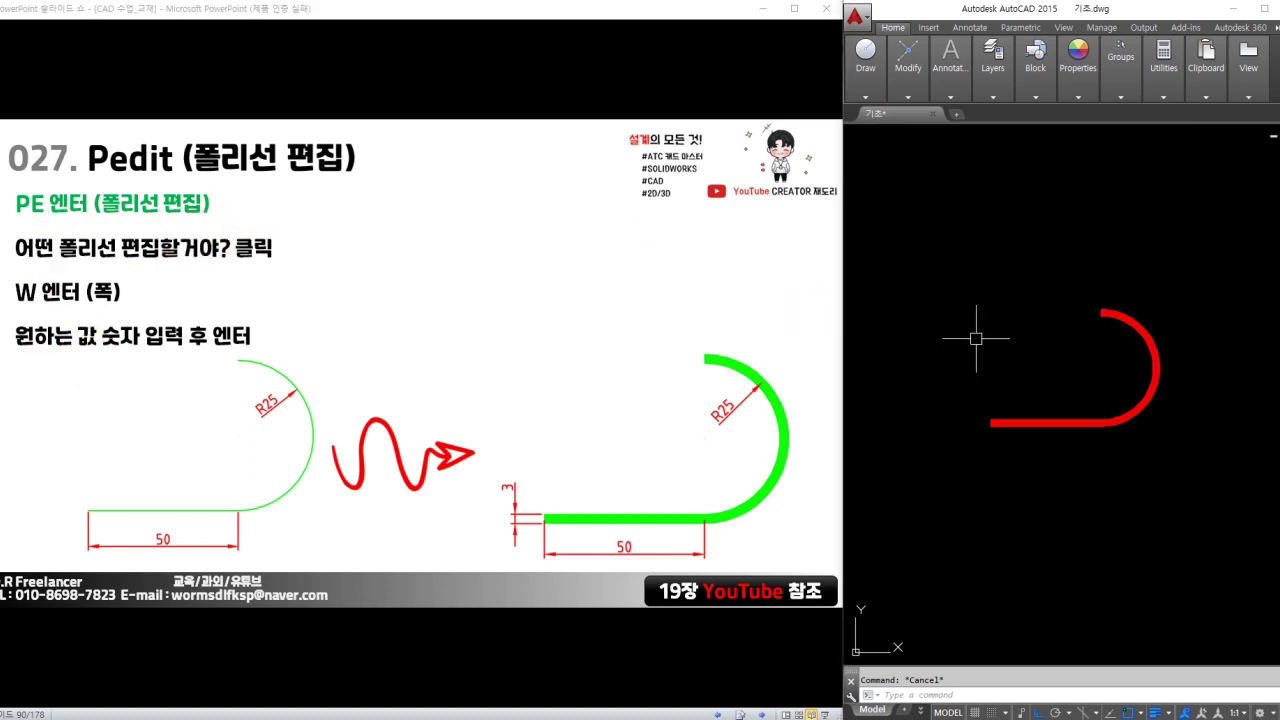
type("pe")
key("Return")
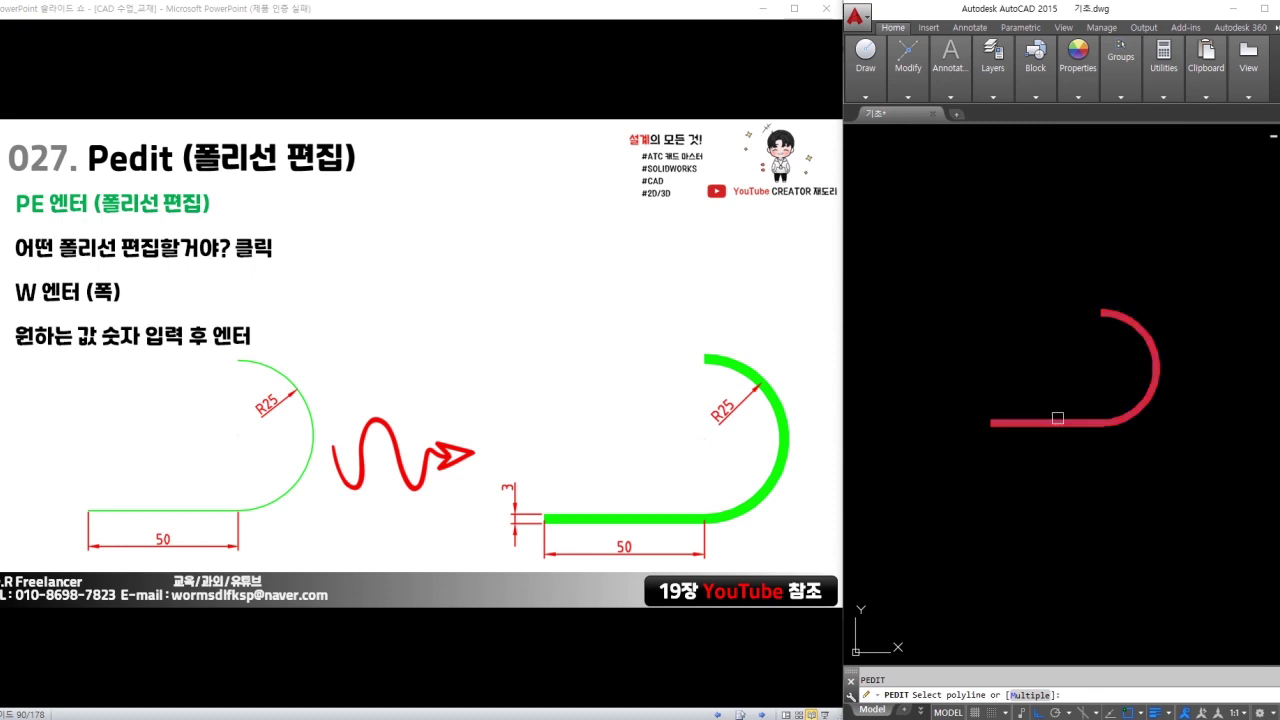
Change the red polyline's width to 1 with PEDIT, then advance to the 130×50 plate exercise slide.
left_click(1057, 420)
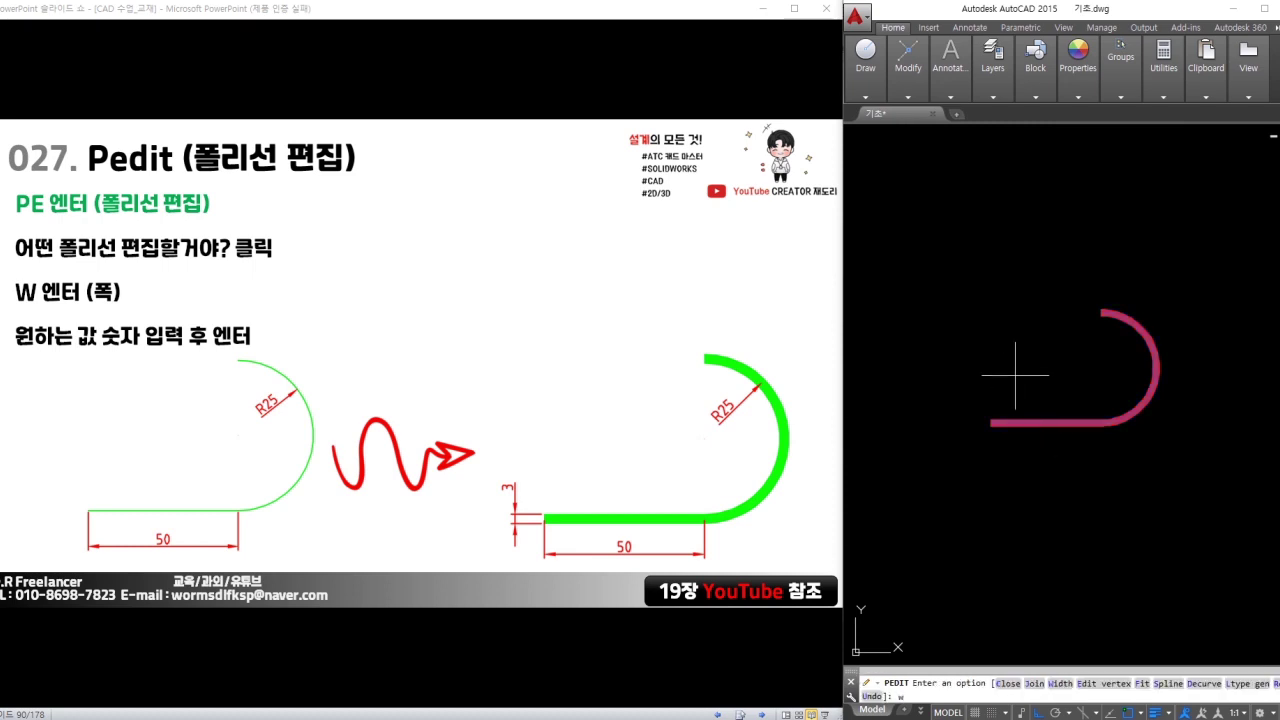
key("Return")
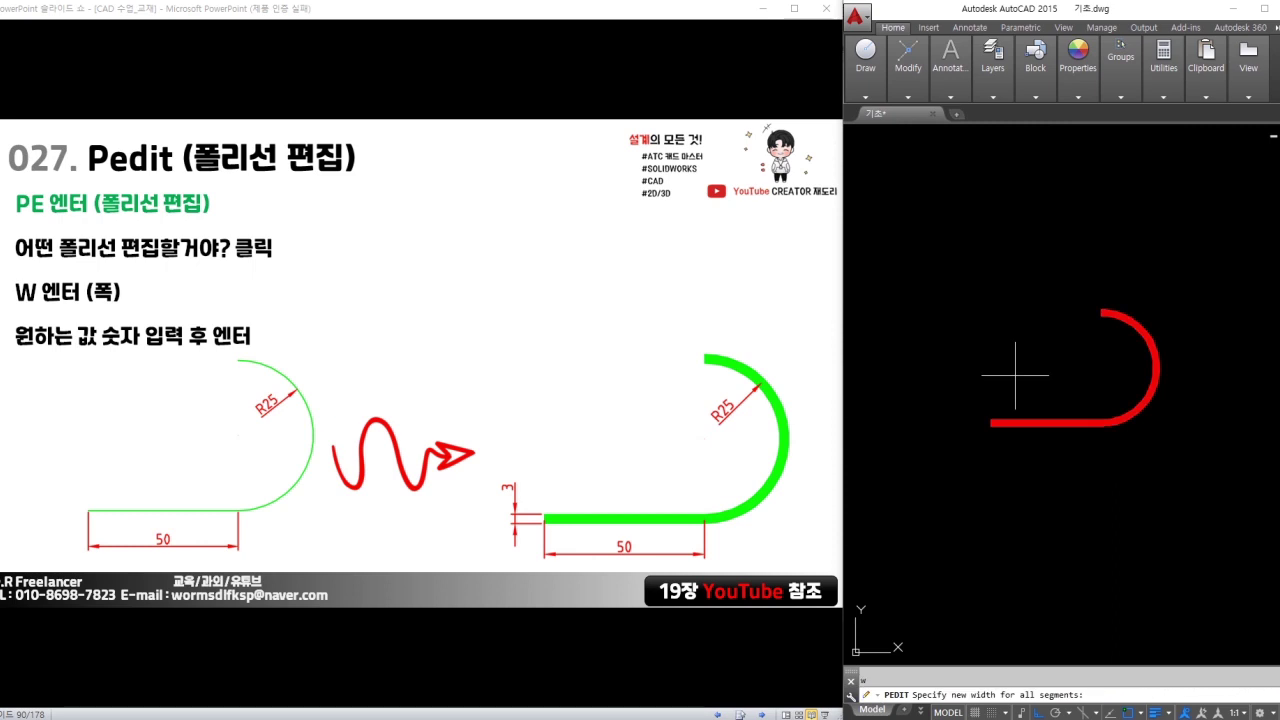
type("1")
key("Return")
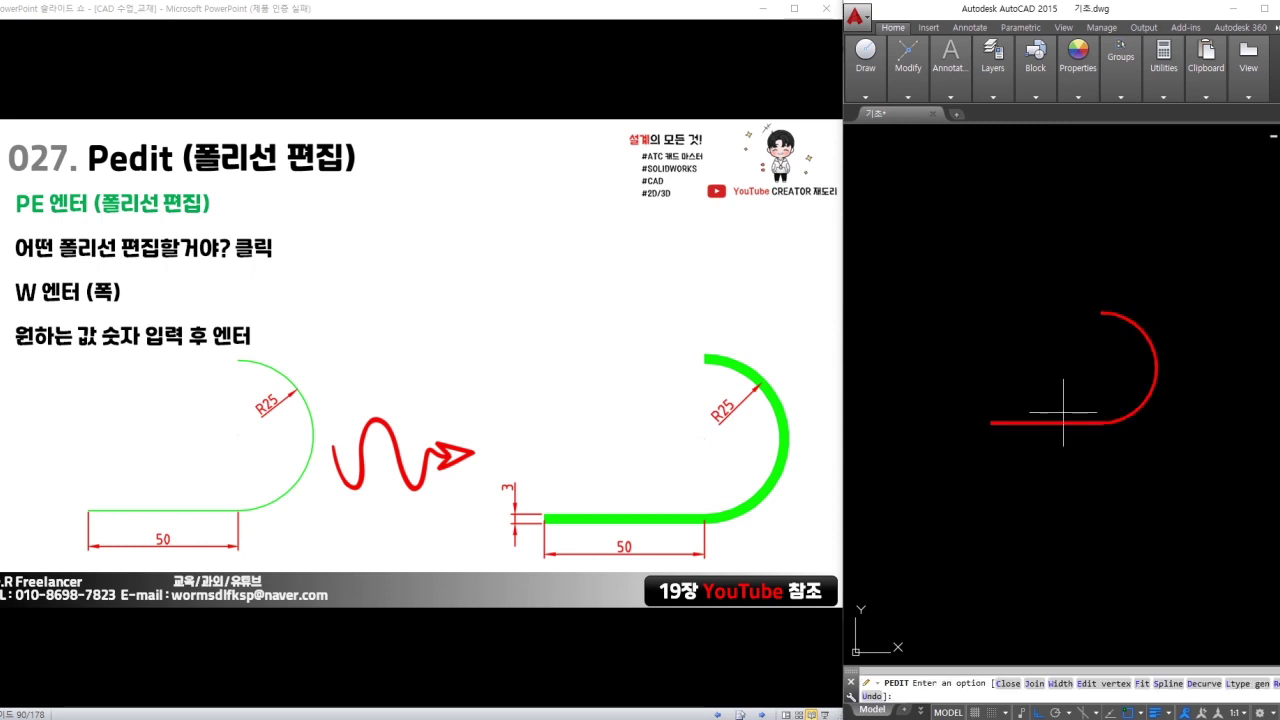
scroll(1063, 412, "up", 2)
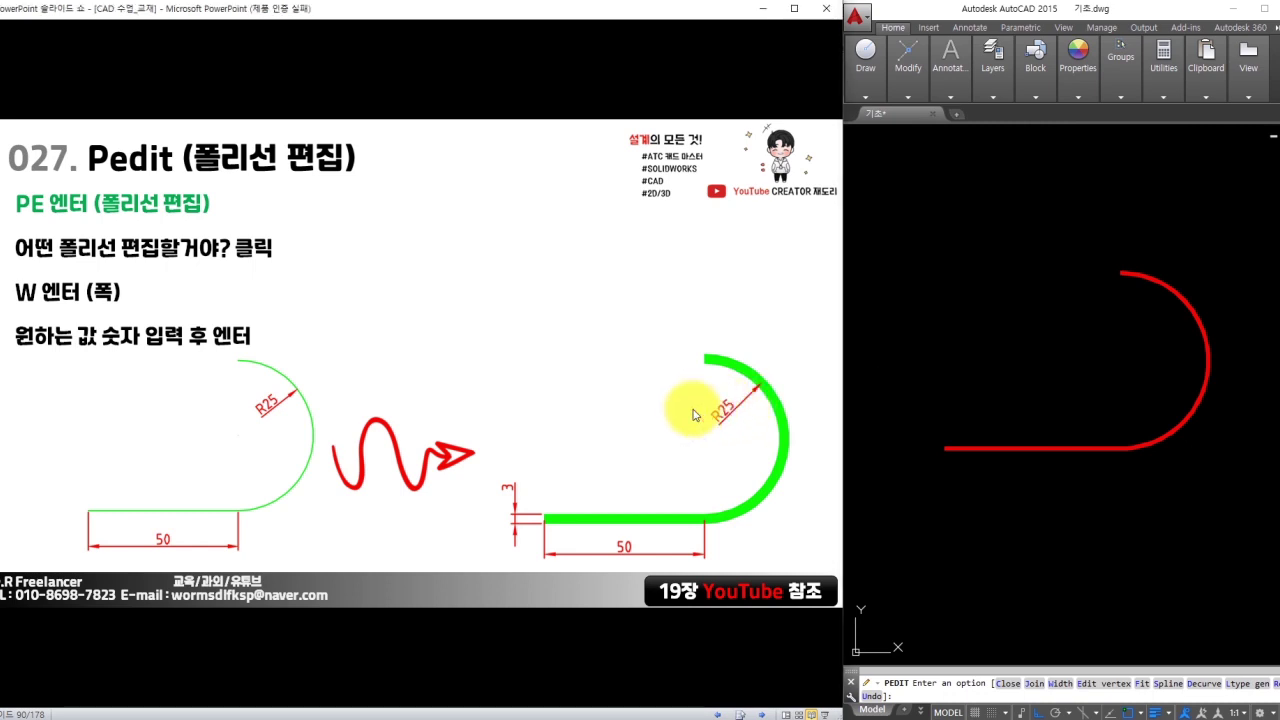
left_click(697, 415)
middle_click_drag(1214, 423, 1091, 420)
scroll(1128, 423, "down", 2)
key("Escape")
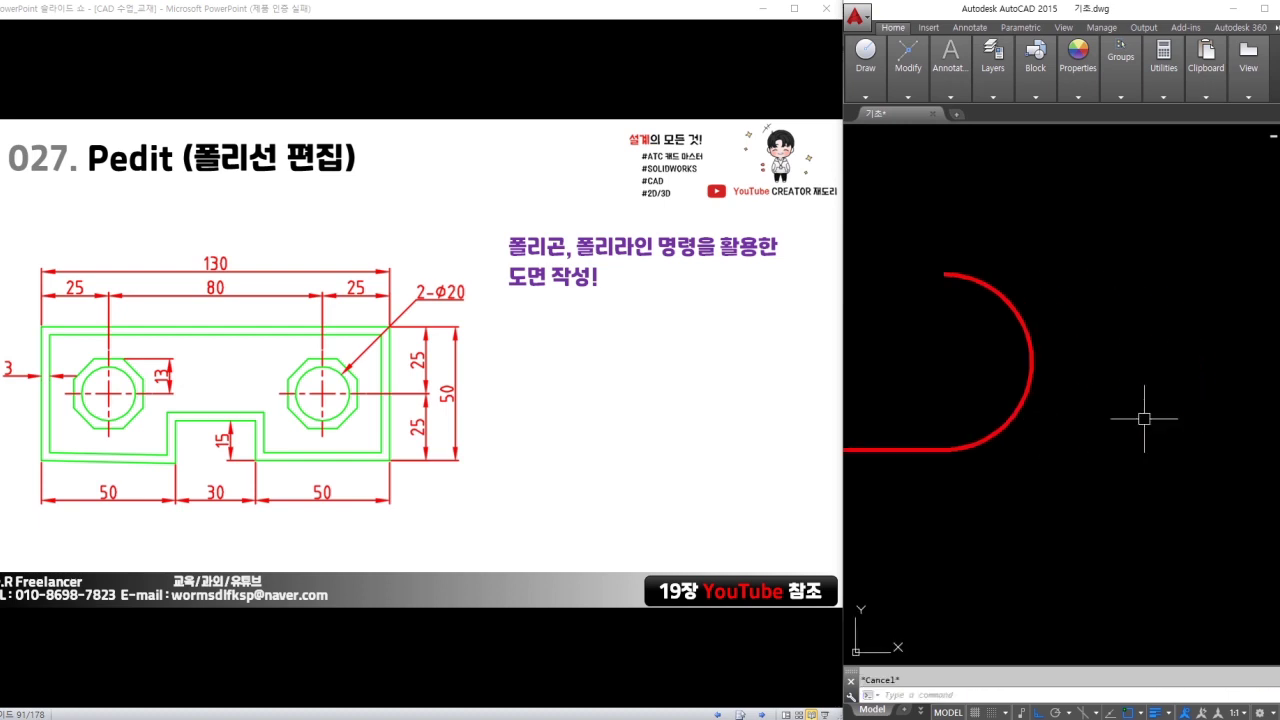
scroll(1128, 423, "up", 3)
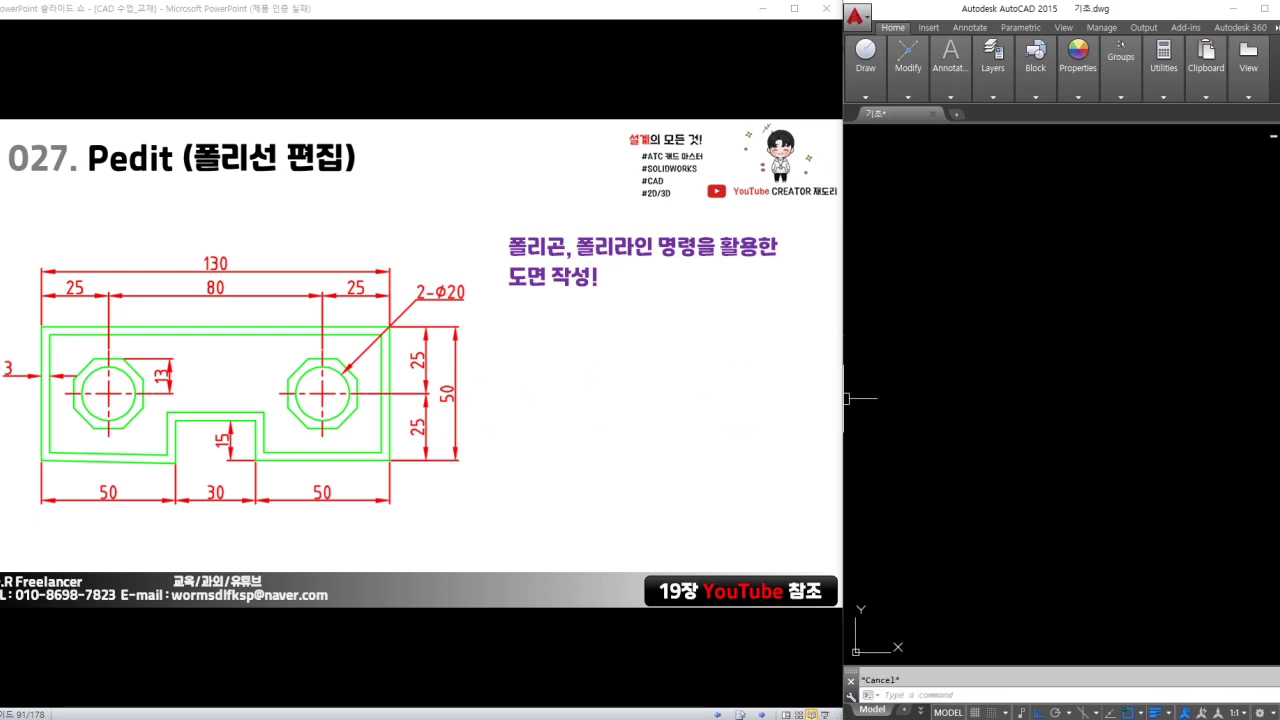
mouse_move(38, 325)
left_mouse_down()
mouse_move(38, 455)
mouse_move(157, 457)
mouse_move(177, 434)
mouse_move(243, 420)
mouse_move(253, 451)
mouse_move(394, 452)
mouse_move(388, 349)
mouse_move(315, 322)
mouse_move(38, 321)
left_mouse_up()
left_click_drag(9, 366, 12, 383)
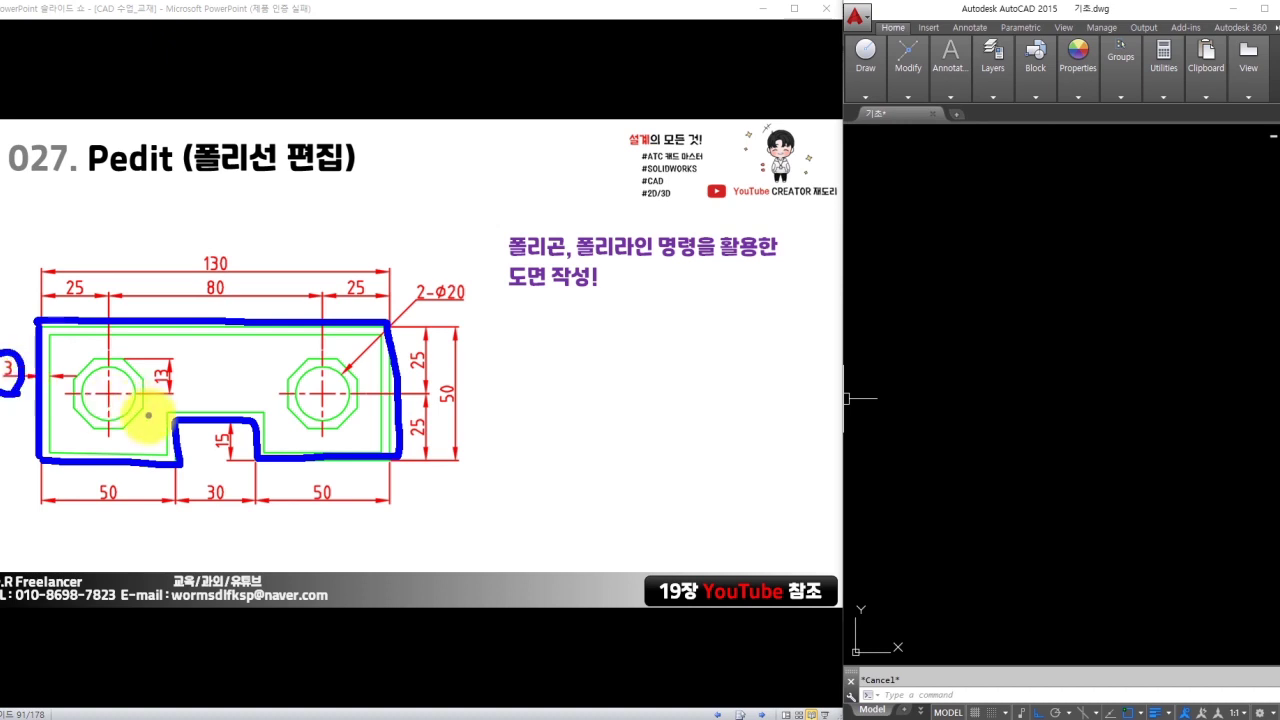
mouse_move(71, 414)
left_mouse_down()
mouse_move(128, 357)
mouse_move(115, 412)
mouse_move(145, 428)
left_mouse_up()
key("e")
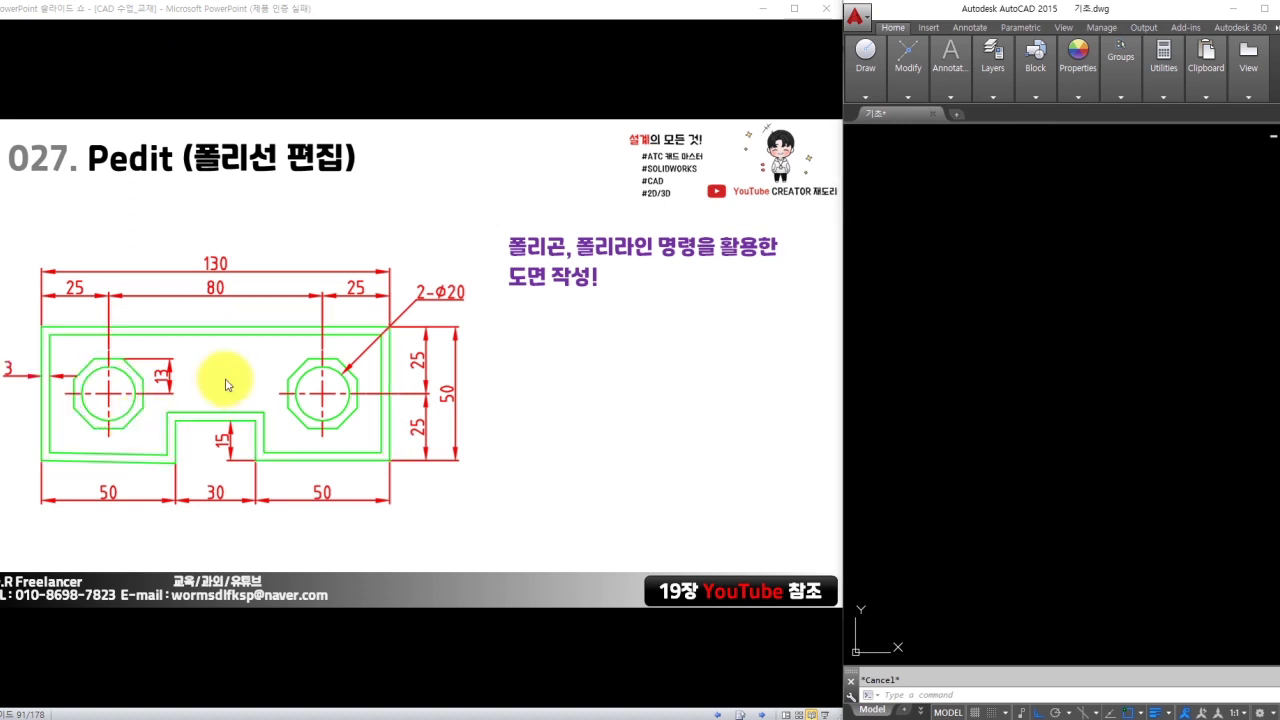
left_click(991, 364)
Start a polyline at the outline's start point with starting and ending width 0.
key("Escape")
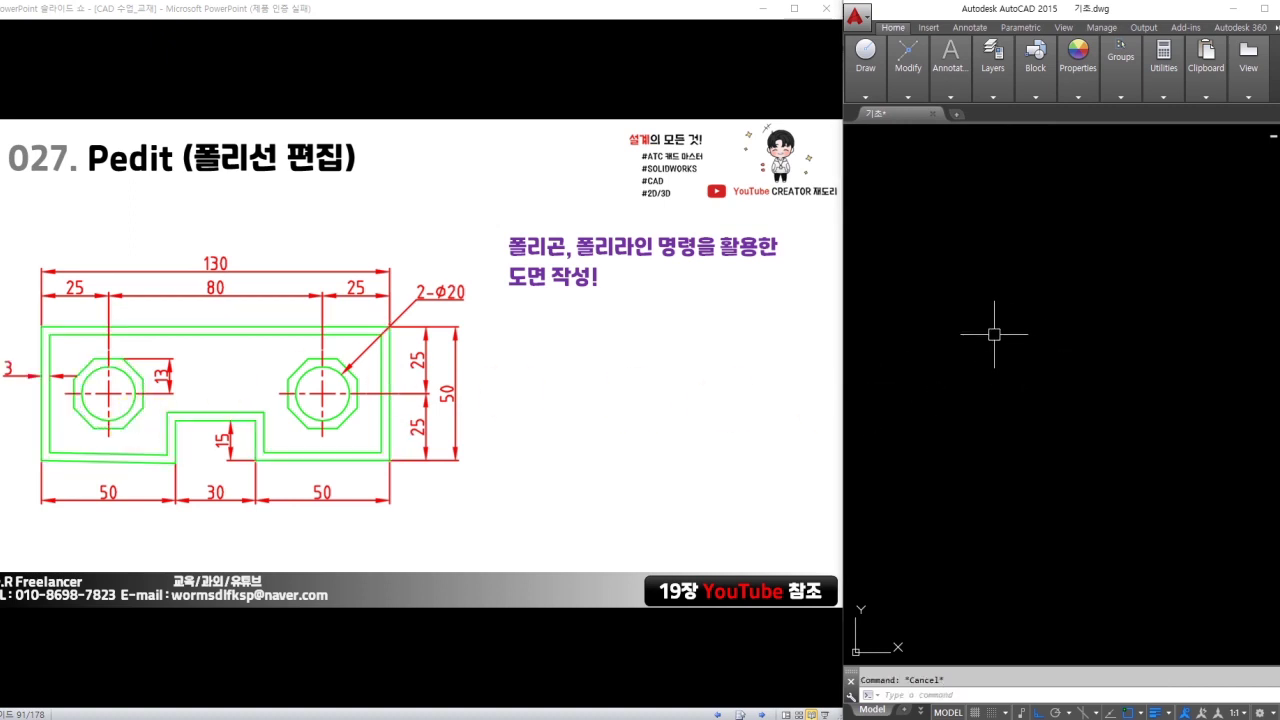
type("Pl")
key("Return")
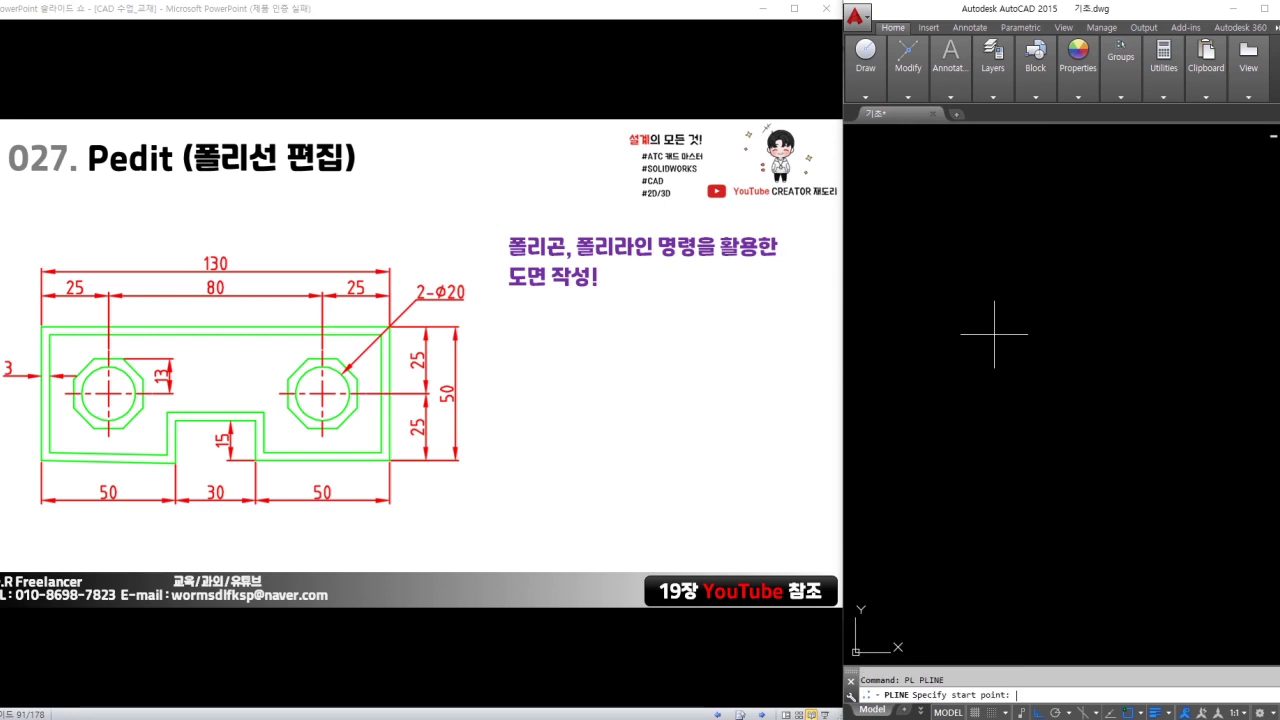
left_click(955, 297)
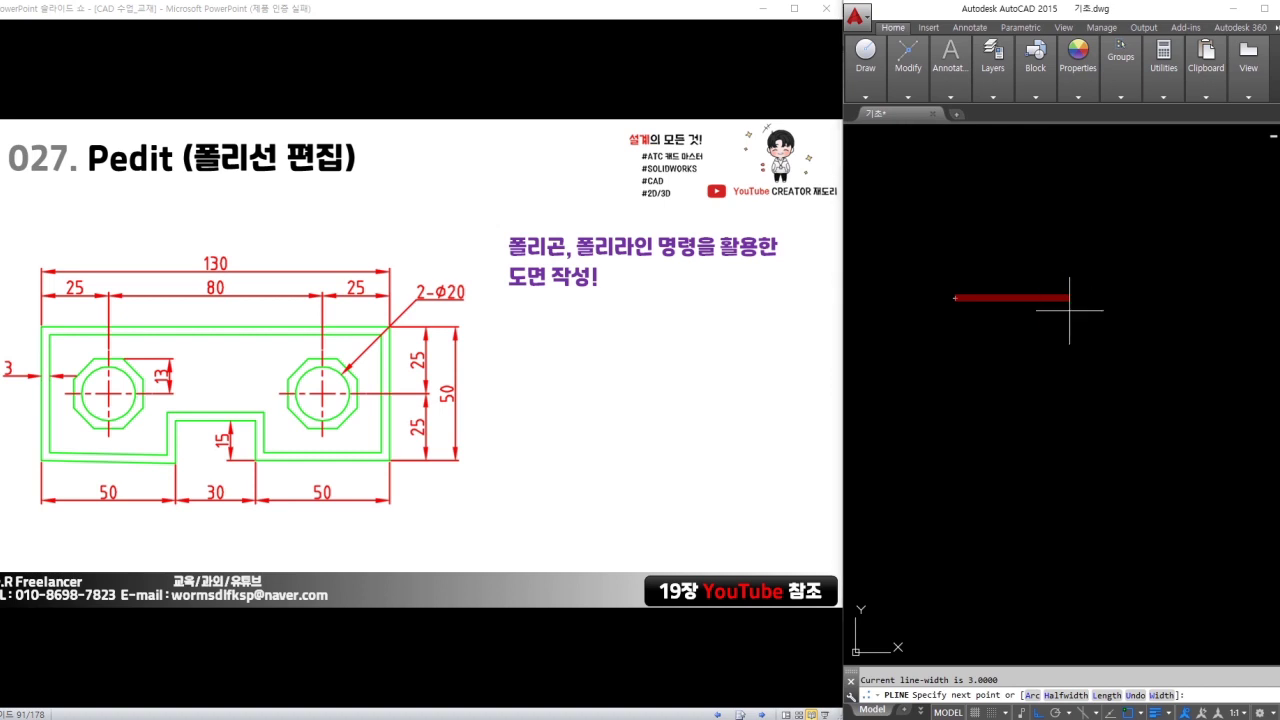
type("w")
key("Return")
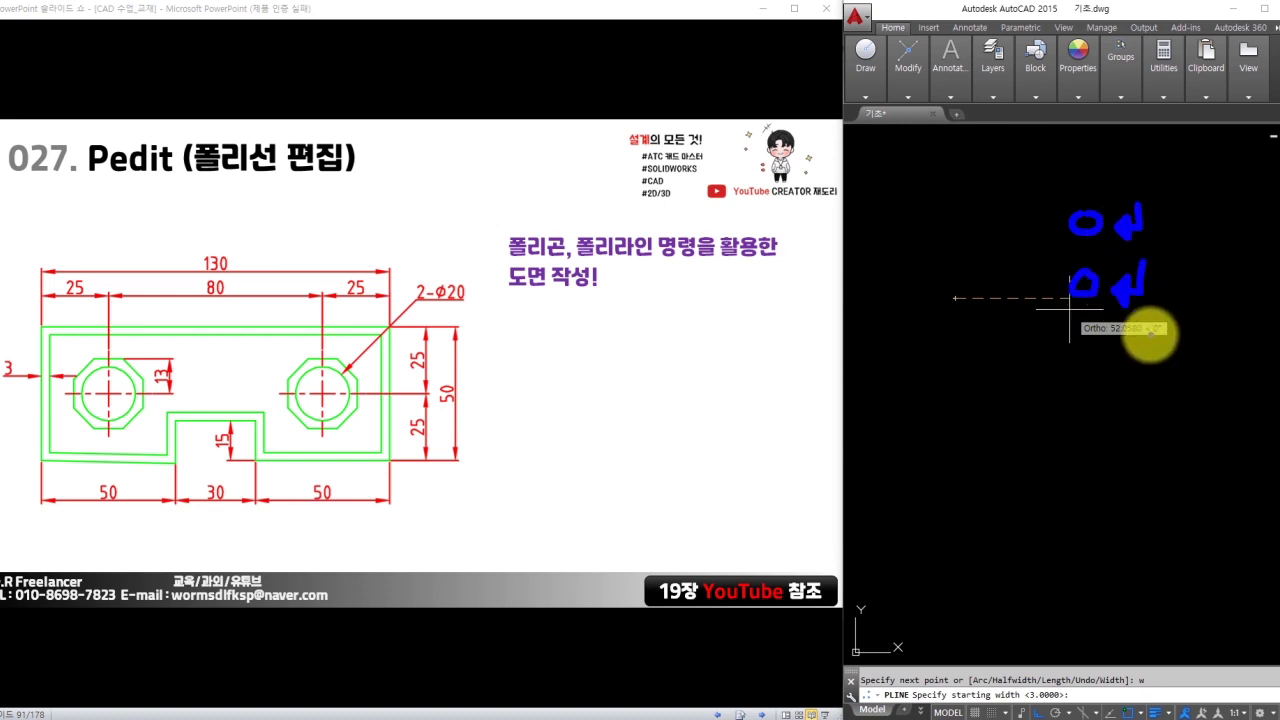
type("0")
key("Return")
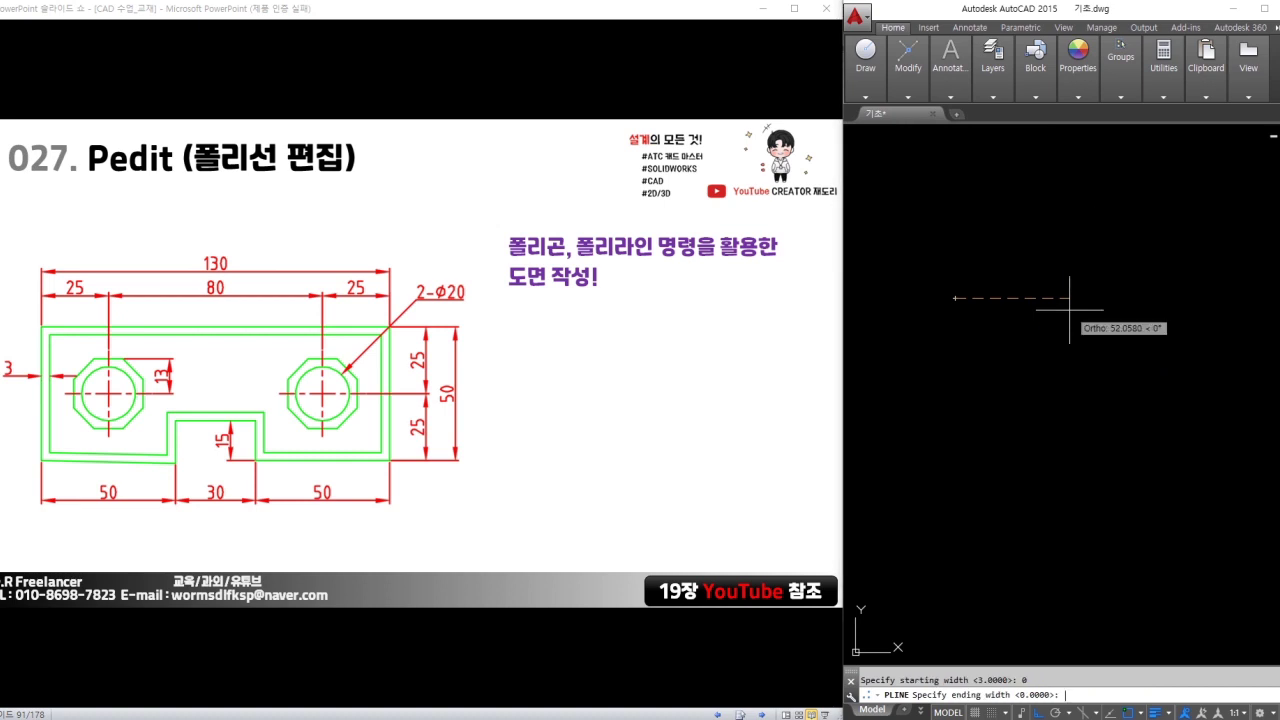
key("Return")
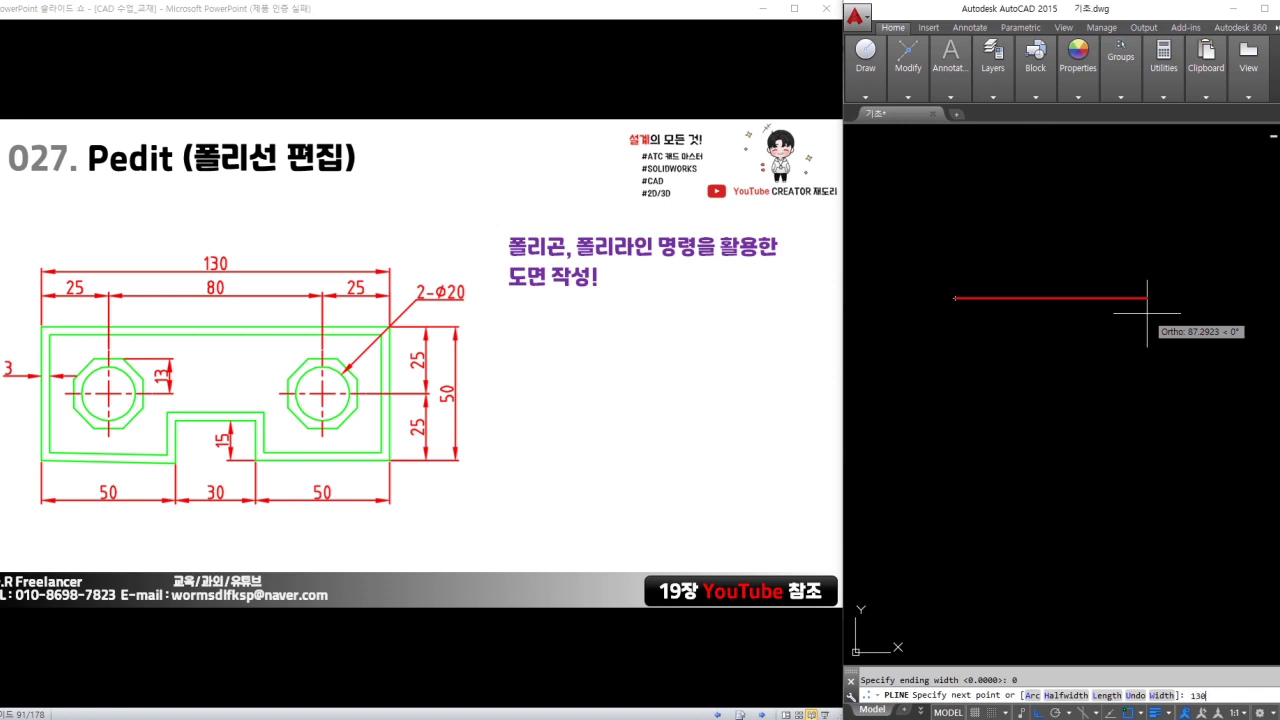
Draw edges 130, 50, 50, 15, 30, 15, 50 forming the notch, then close the outline.
key("Return")
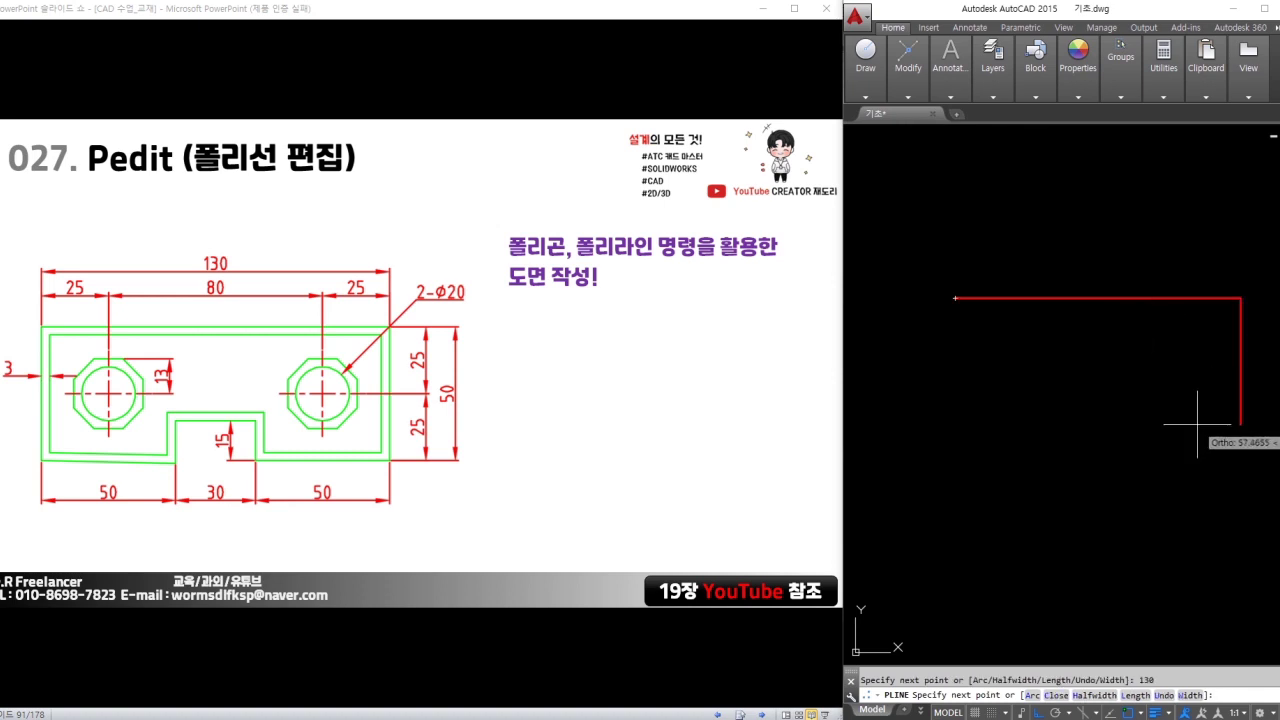
type("50")
key("Return")
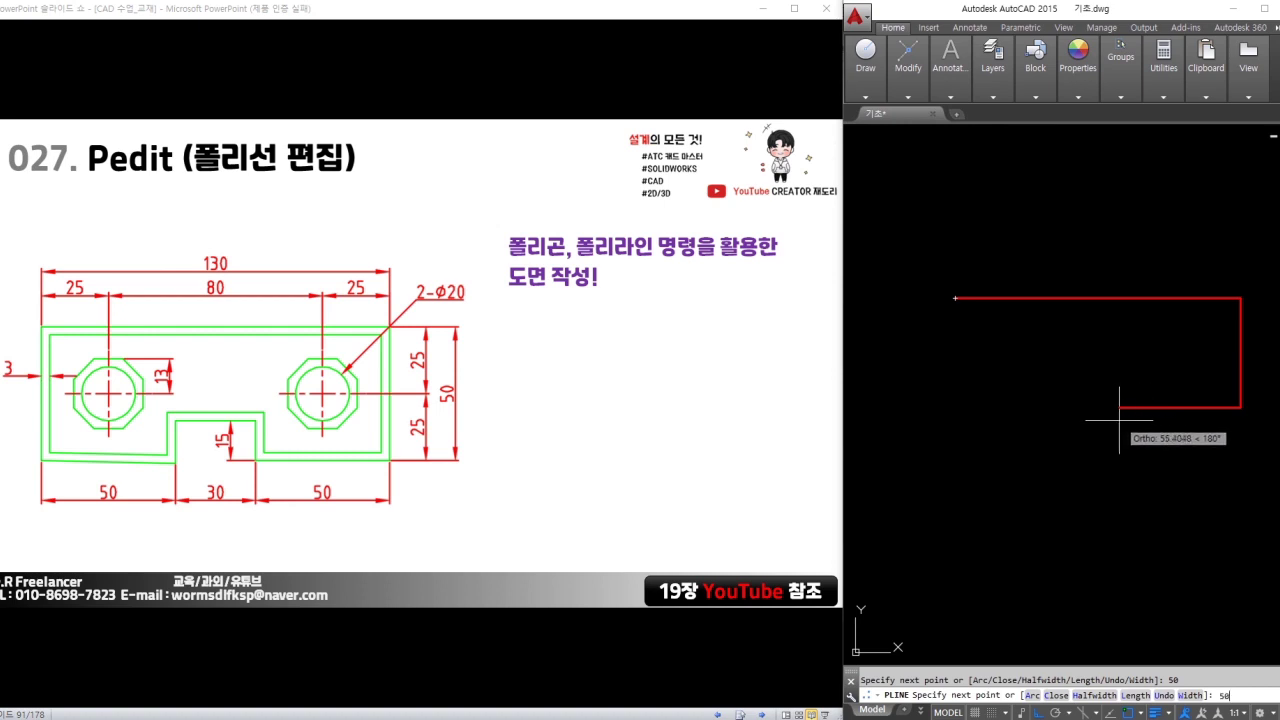
key("Return")
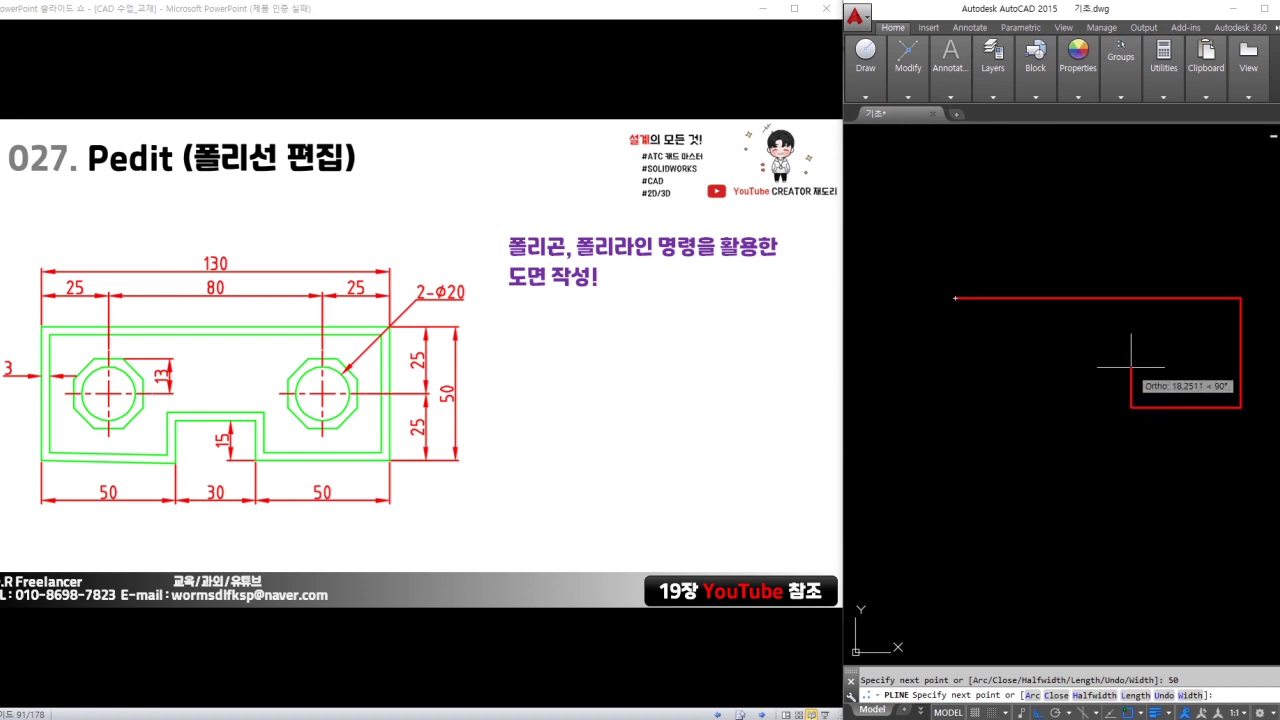
type("15")
key("Return")
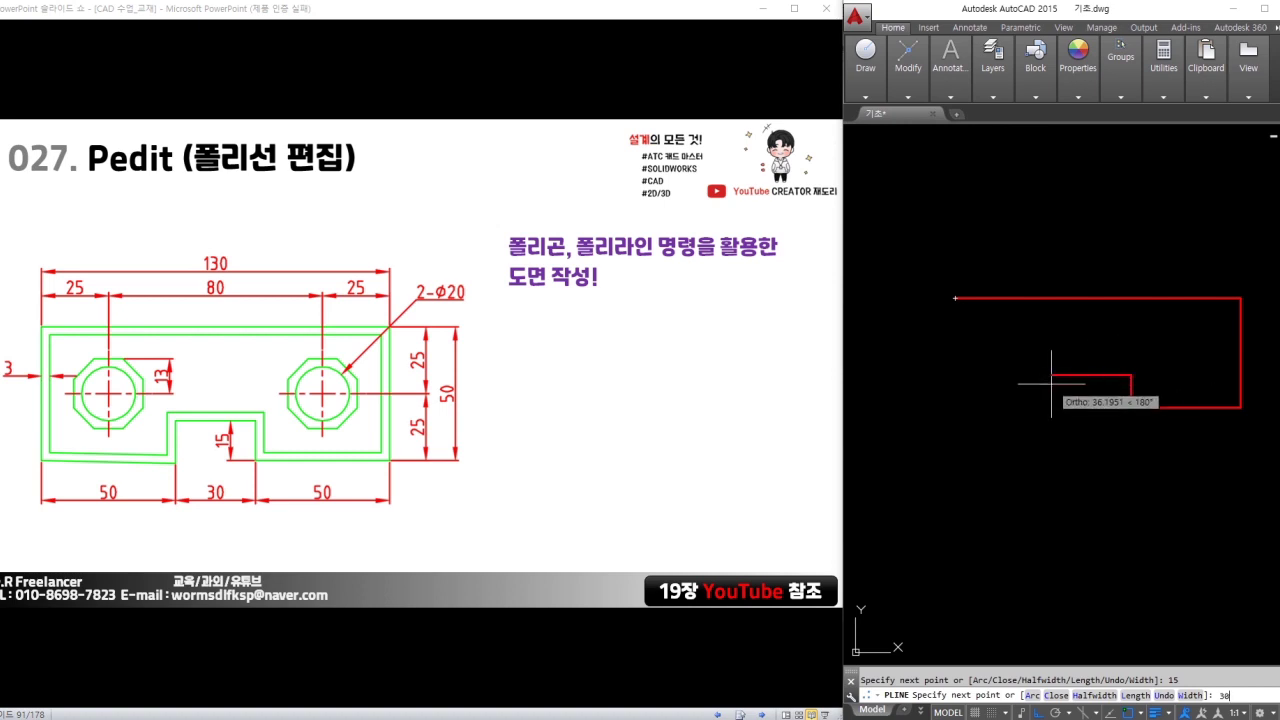
key("Return")
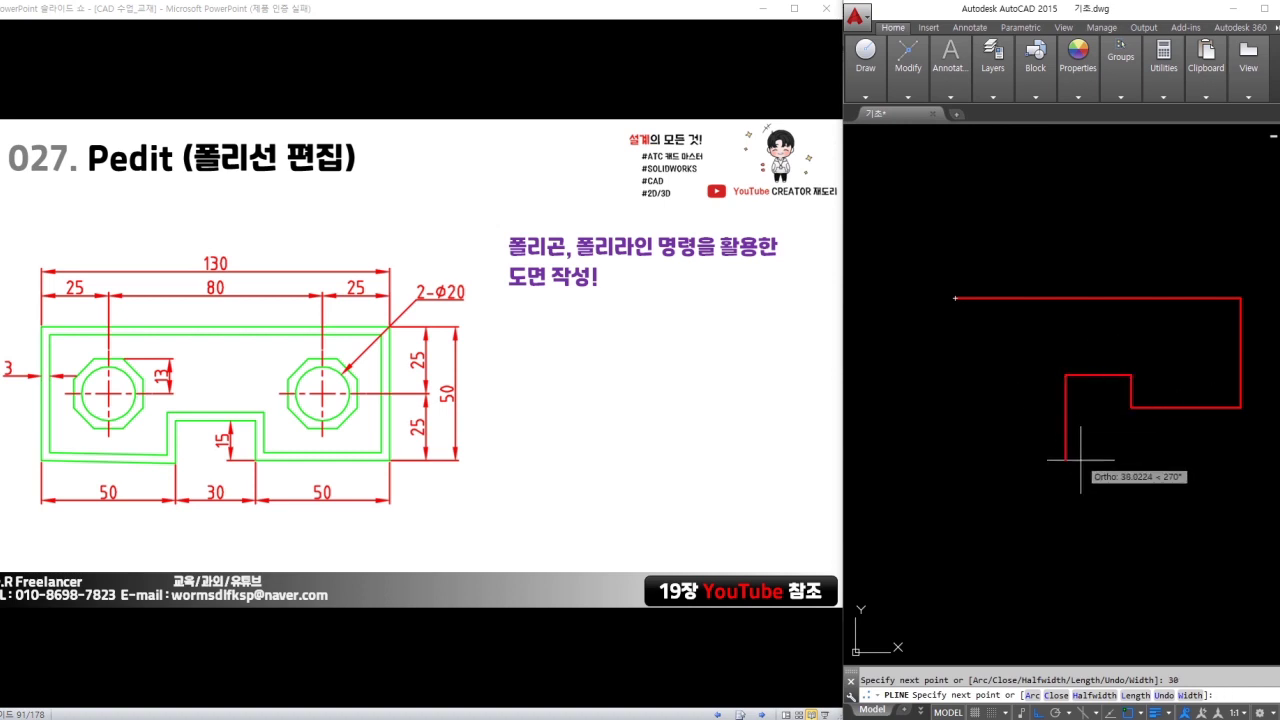
type("15")
key("Return")
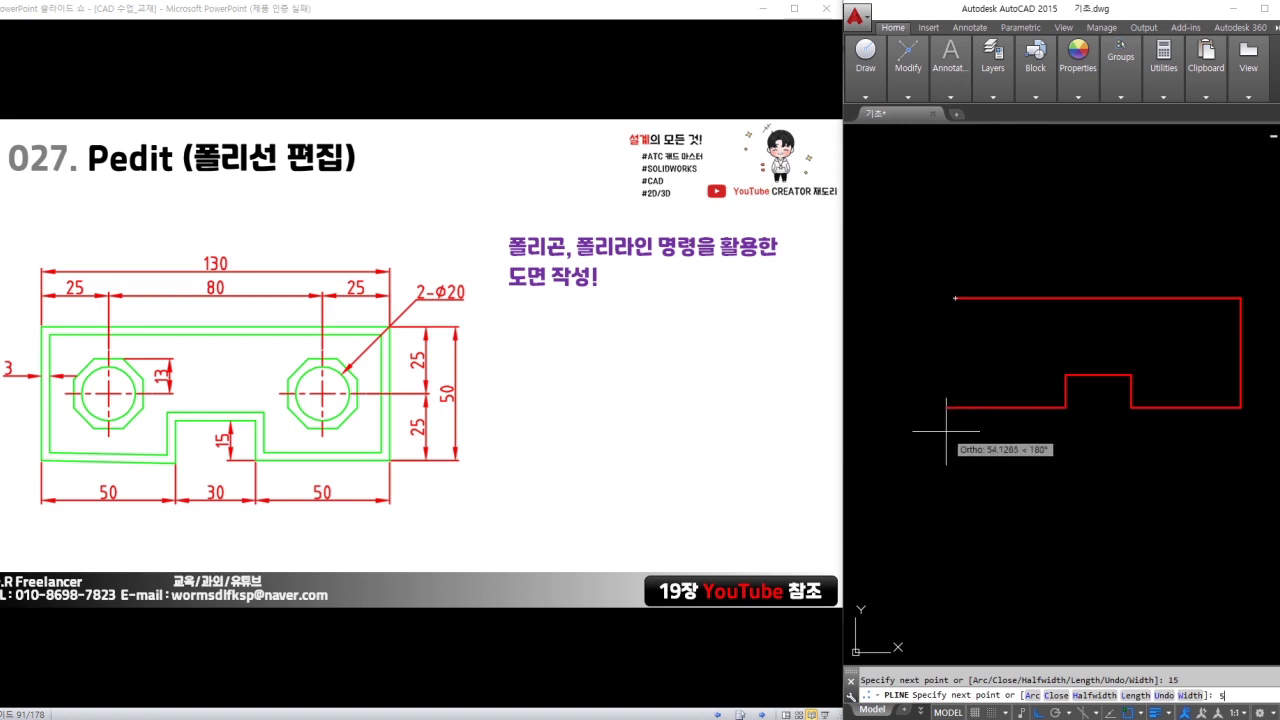
type("0")
key("Return")
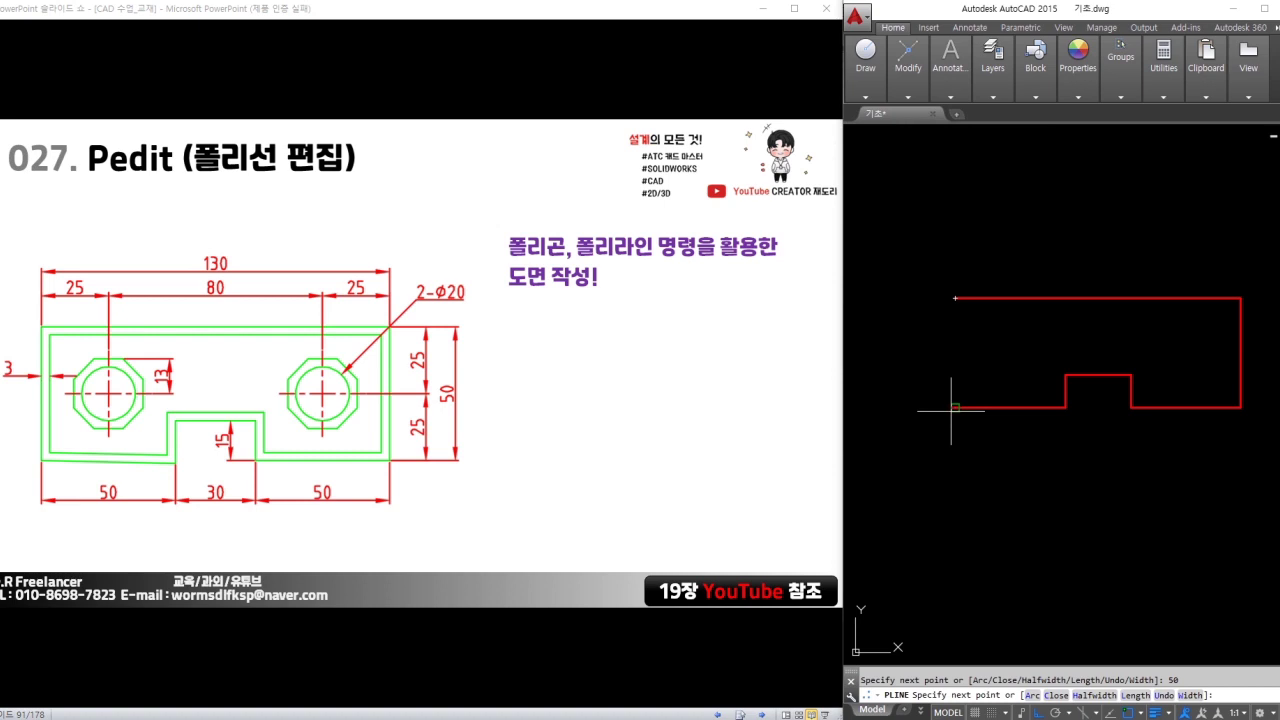
type("c")
left_click(926, 342)
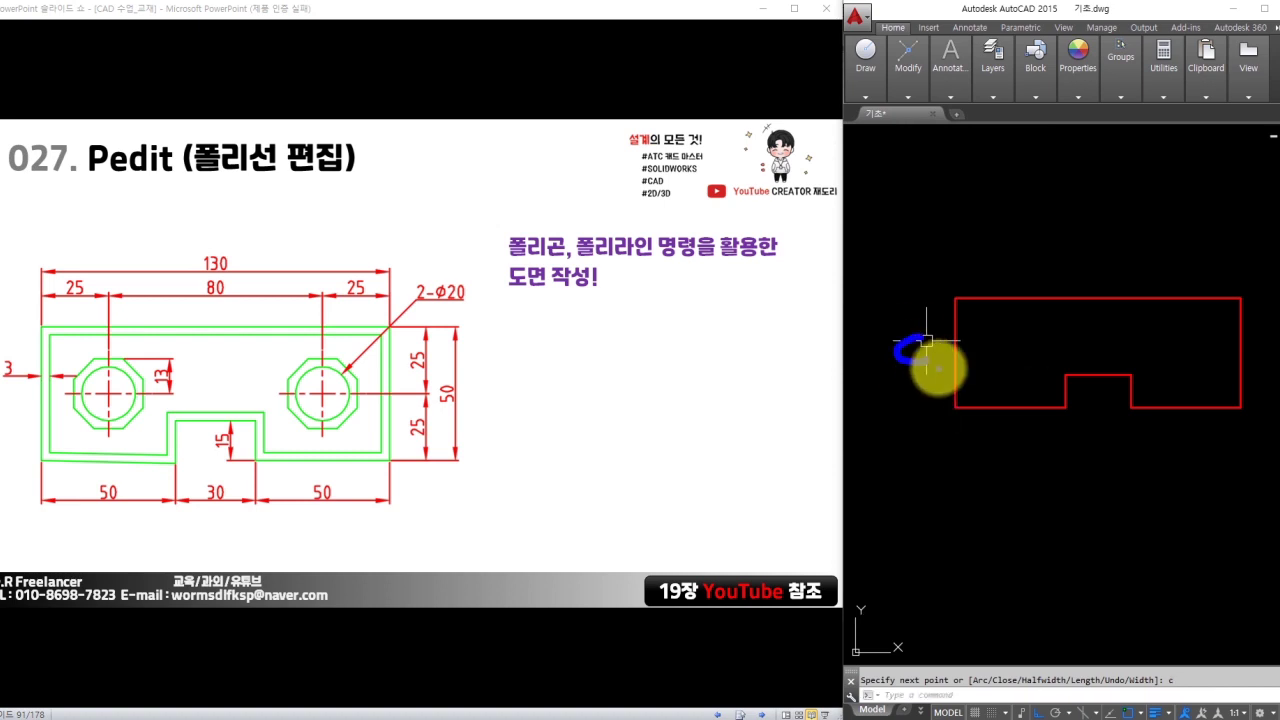
Begin a zoom window around the new outline.
type("z")
key("Return")
left_click(925, 294)
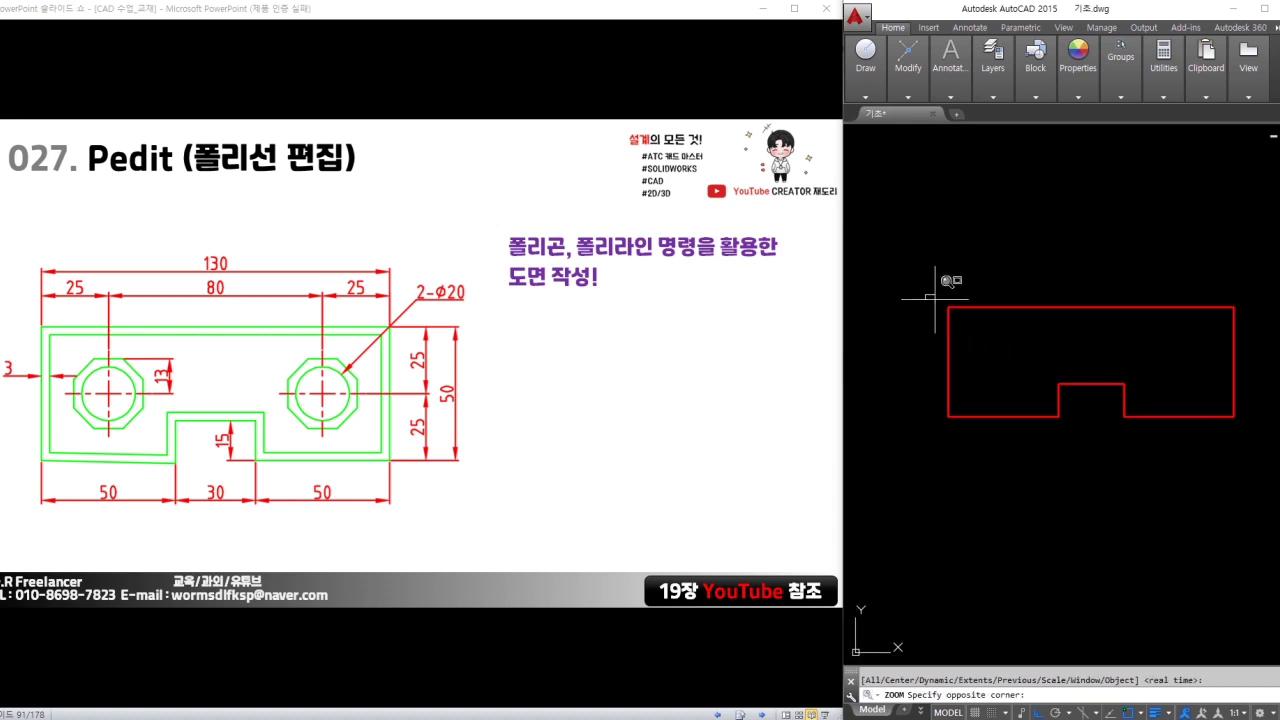
Zoom to the outline and offset it 5 units inward.
left_click(1262, 431)
type("o")
key("Return")
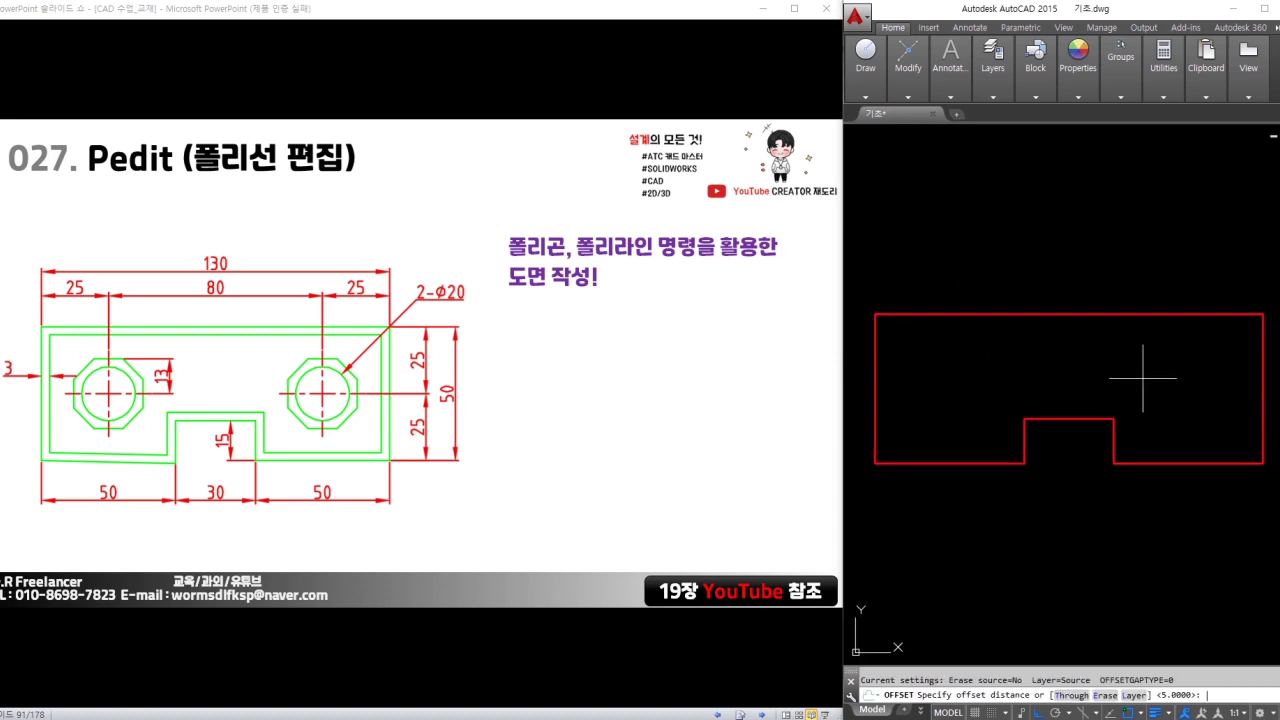
key("Return")
left_click(1048, 316)
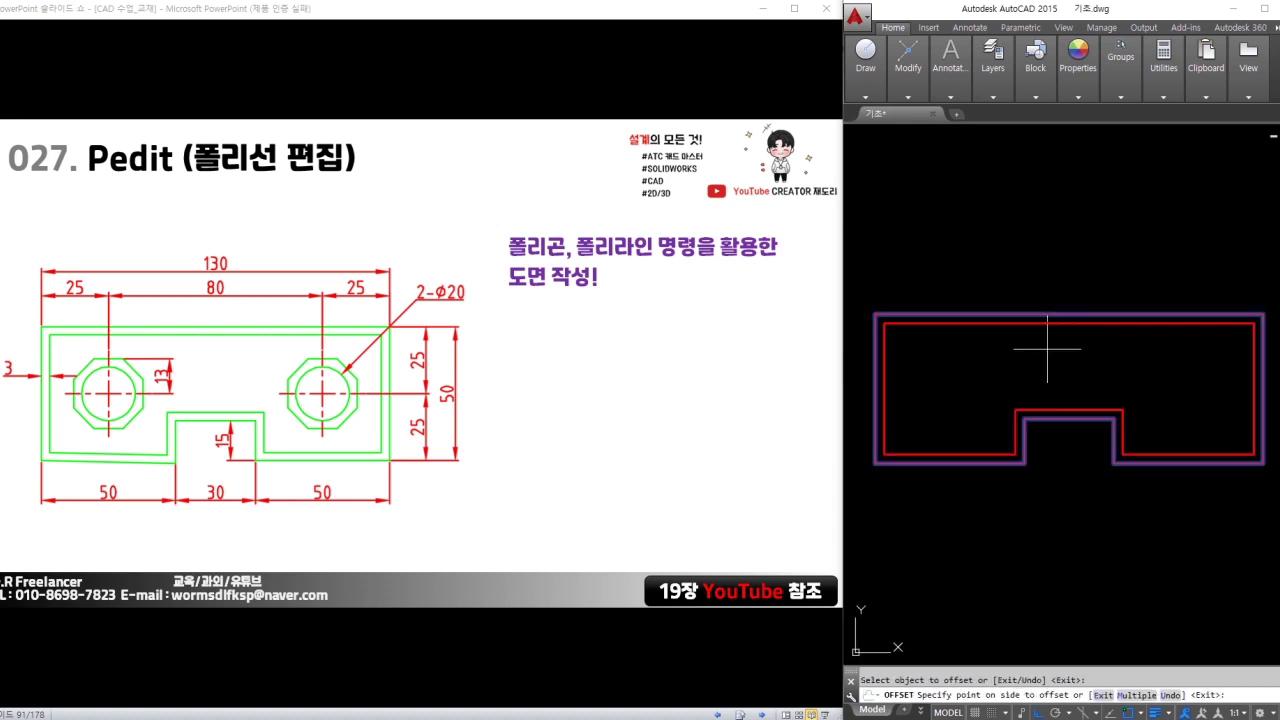
left_click(1047, 352)
key("Escape")
Move both outlines onto layer 0 and mark the left octagon on the slide.
left_click(1116, 288)
left_click(1044, 368)
left_click(1010, 95)
left_click(1092, 112)
left_click(1108, 128)
key("Escape")
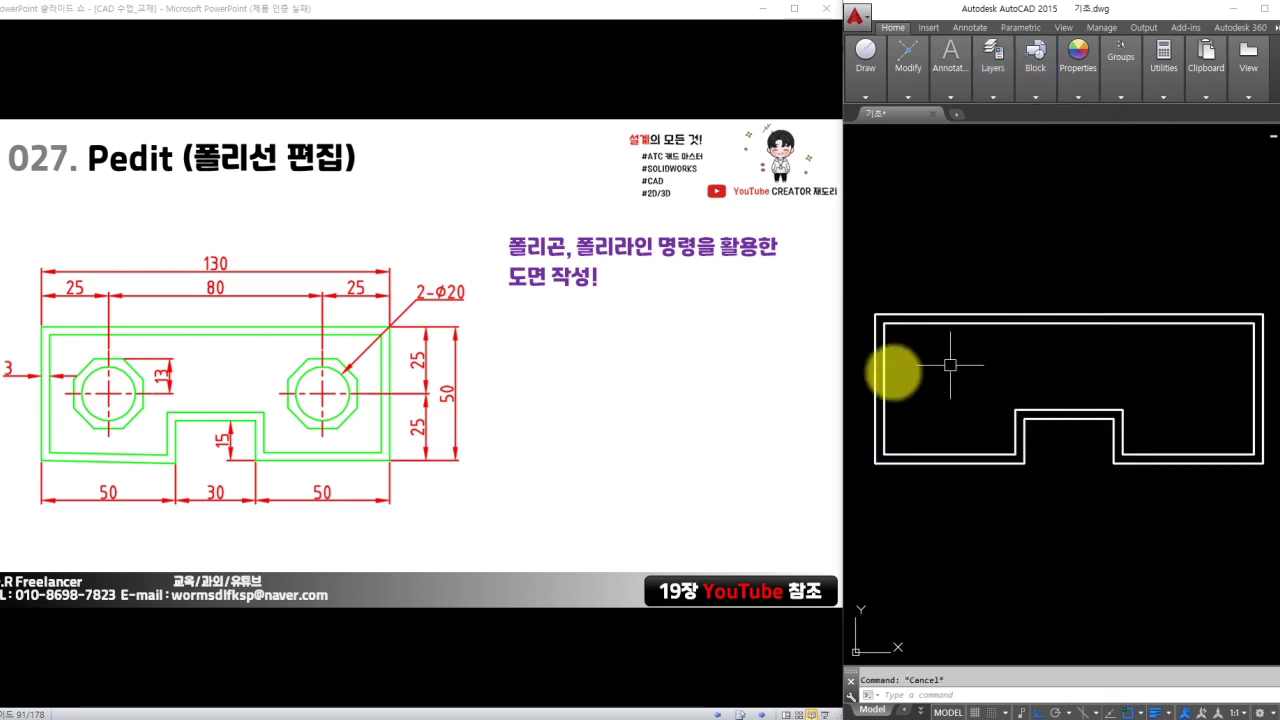
mouse_move(95, 361)
left_mouse_down()
mouse_move(110, 424)
mouse_move(106, 374)
mouse_move(126, 362)
left_mouse_up()
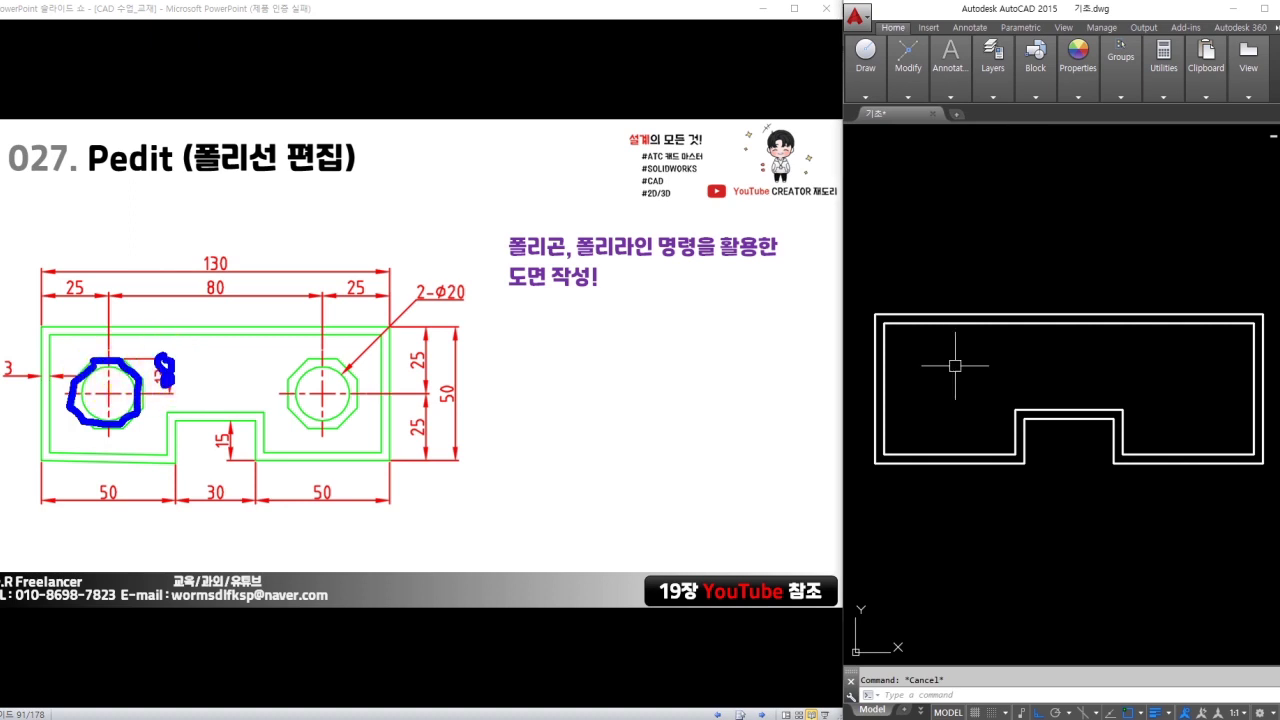
Mark the left hole's centre on the slide, clear the ink, and start RECTANG.
key("e")
left_click(106, 391)
mouse_move(38, 324)
left_mouse_down()
mouse_move(106, 320)
mouse_move(115, 380)
mouse_move(228, 349)
left_mouse_up()
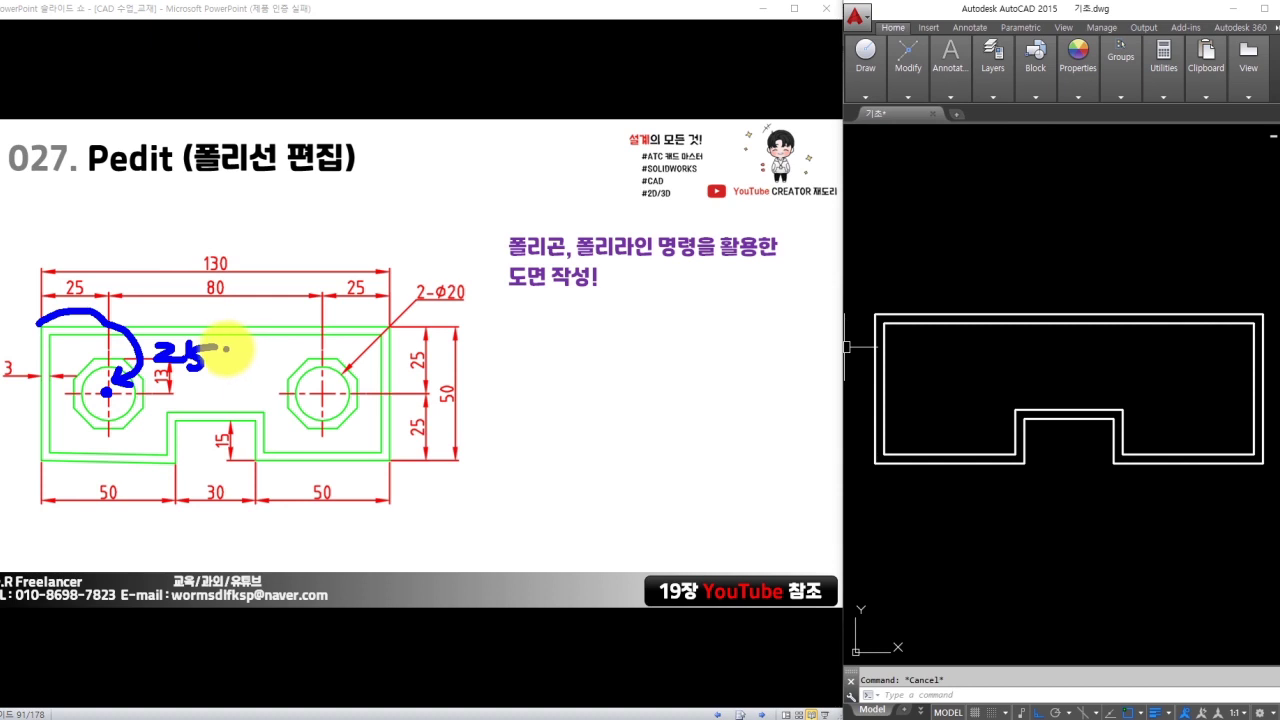
key("e")
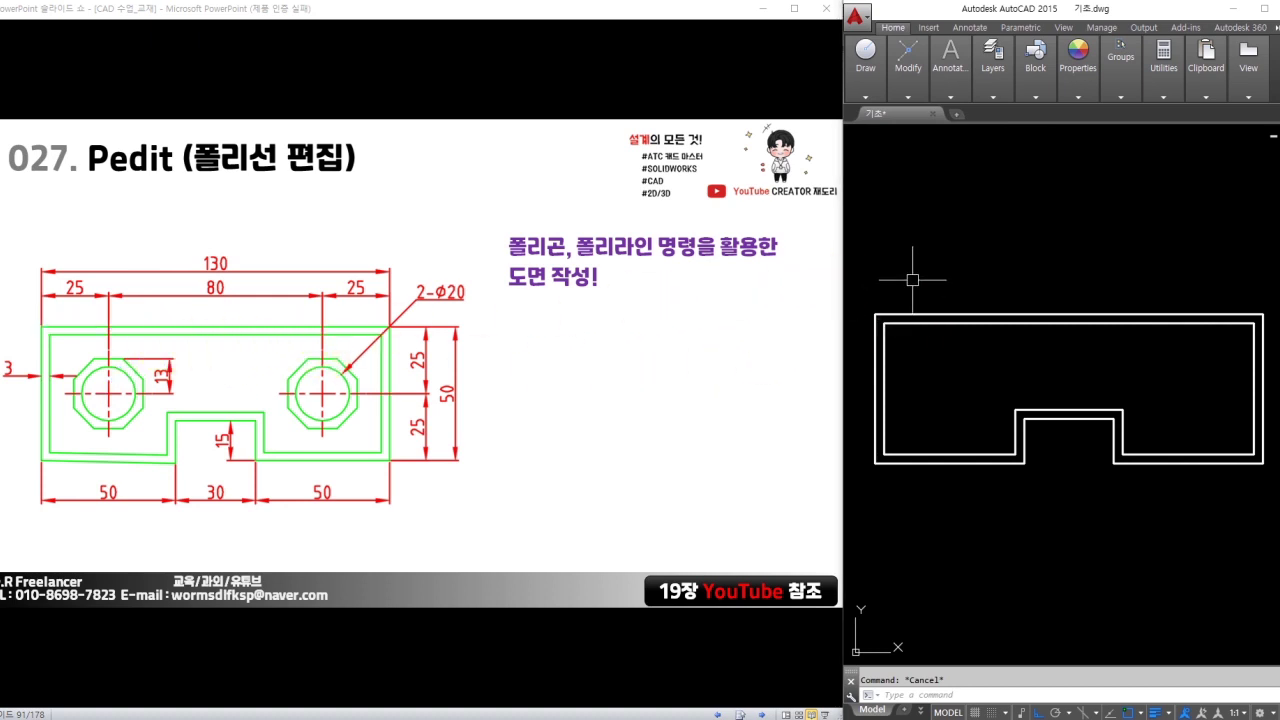
type("rec")
key("Return")
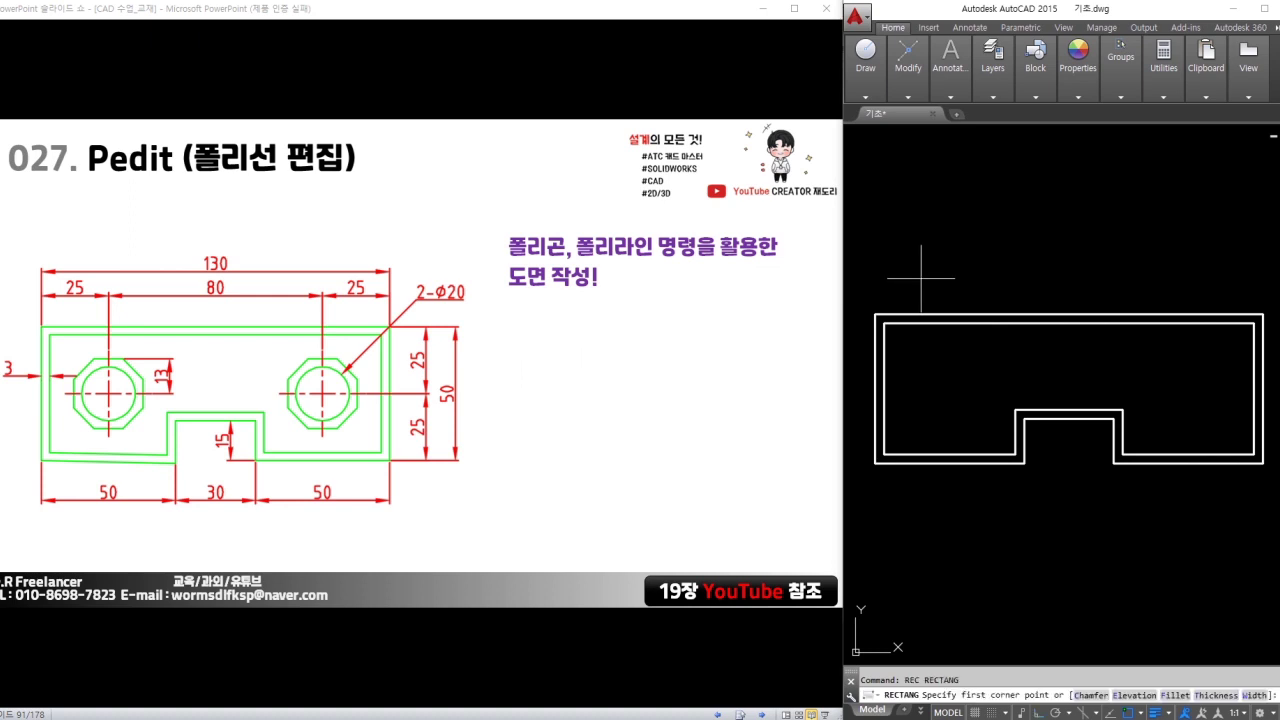
left_click(879, 310)
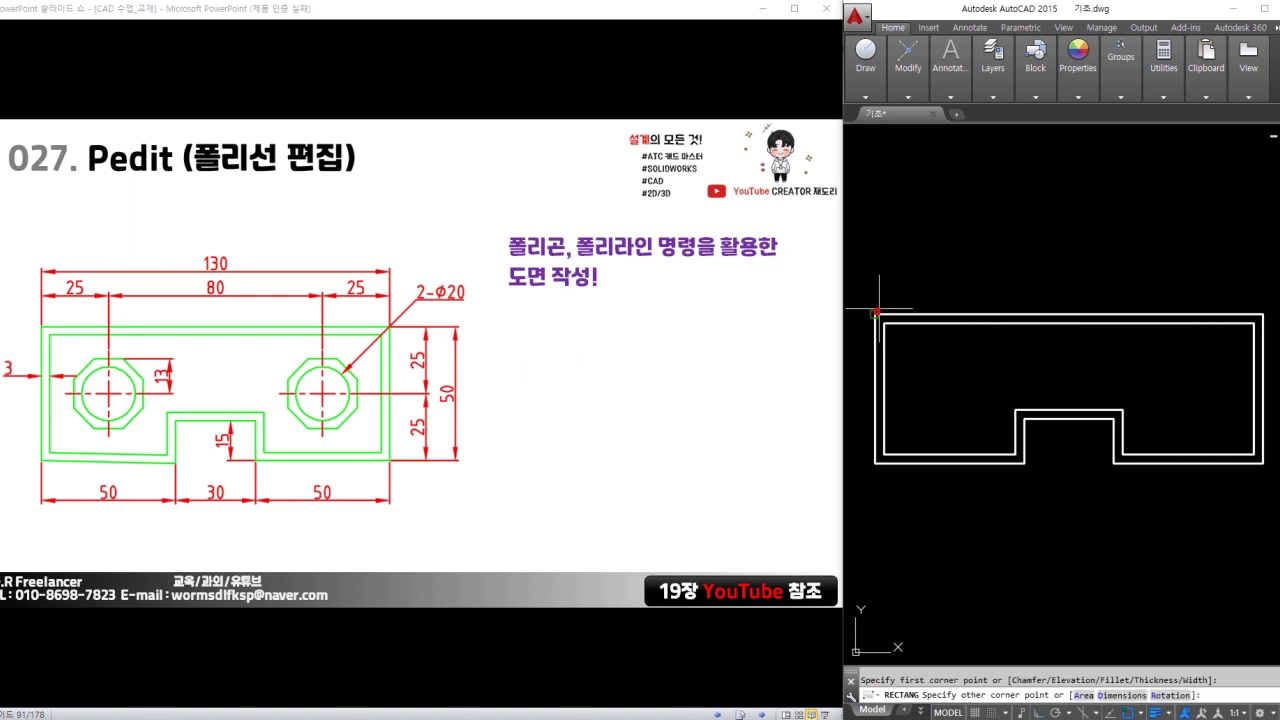
mouse_move(985, 210)
left_mouse_down()
mouse_move(957, 215)
mouse_move(1137, 229)
mouse_move(1112, 250)
mouse_move(1150, 233)
left_mouse_up()
mouse_move(1160, 225)
left_mouse_down()
mouse_move(1198, 238)
mouse_move(1237, 223)
mouse_move(1237, 266)
mouse_move(1255, 245)
left_mouse_up()
mouse_move(1248, 255)
left_mouse_down()
mouse_move(1226, 258)
mouse_move(1234, 265)
left_mouse_up()
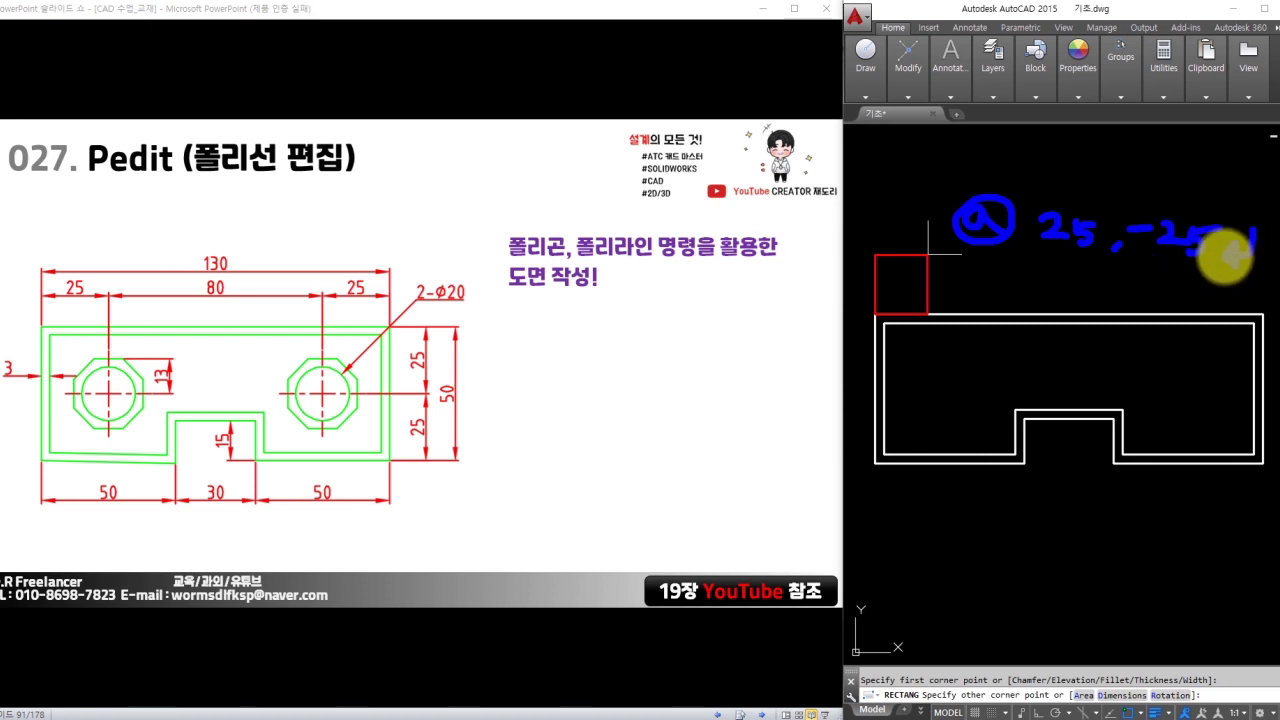
key("Escape")
type("@25,-25")
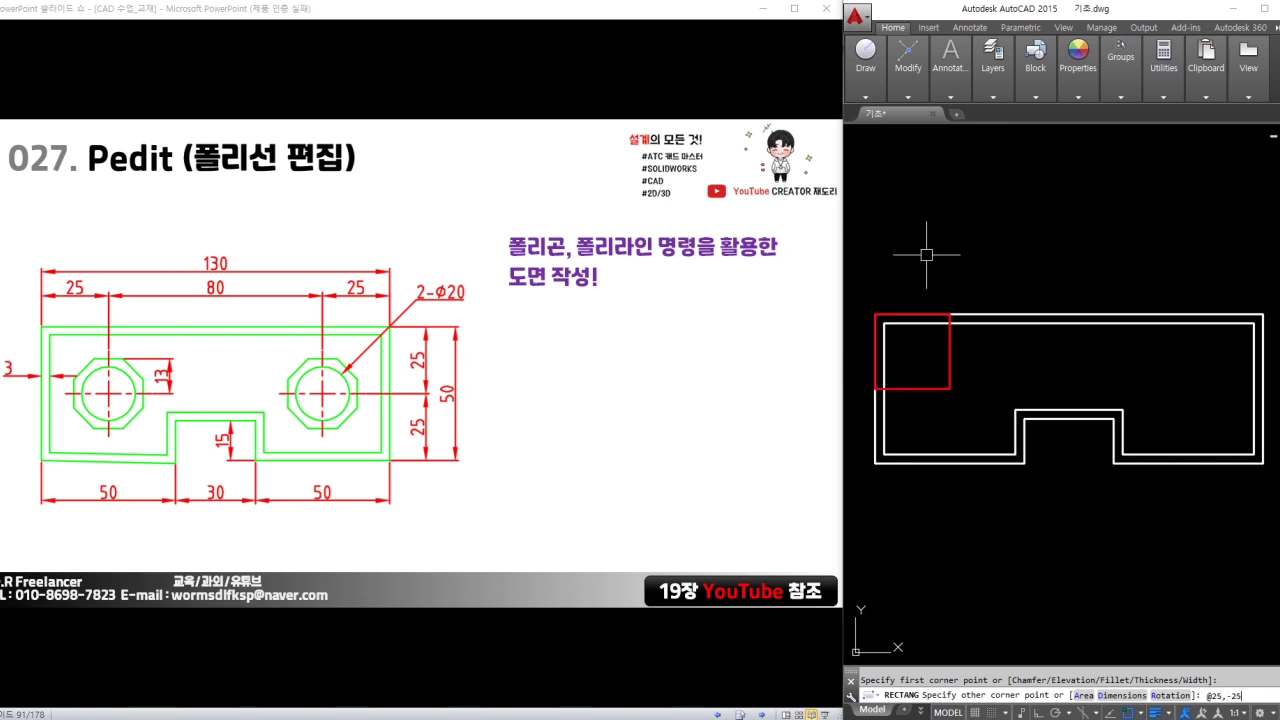
key("Return")
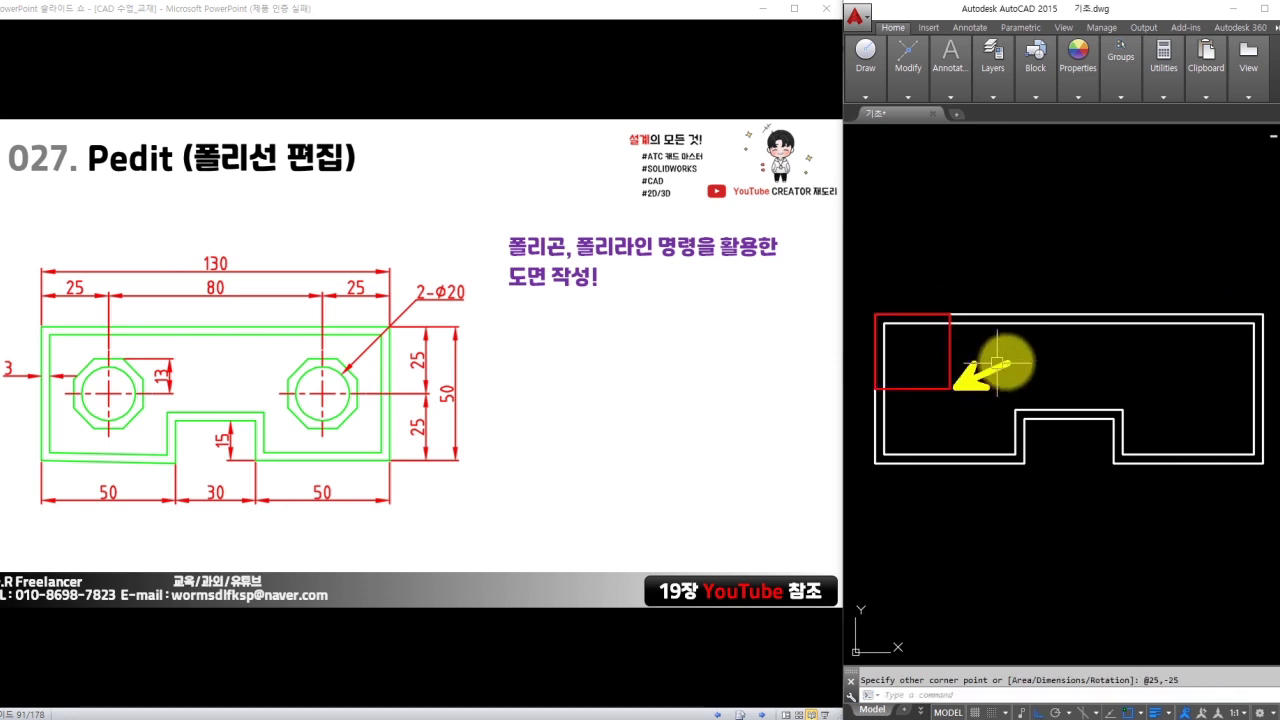
Annotate the square's corner as the hole centre and note the next command.
mouse_move(1026, 350)
left_mouse_down()
mouse_move(1066, 376)
mouse_move(1100, 372)
left_mouse_up()
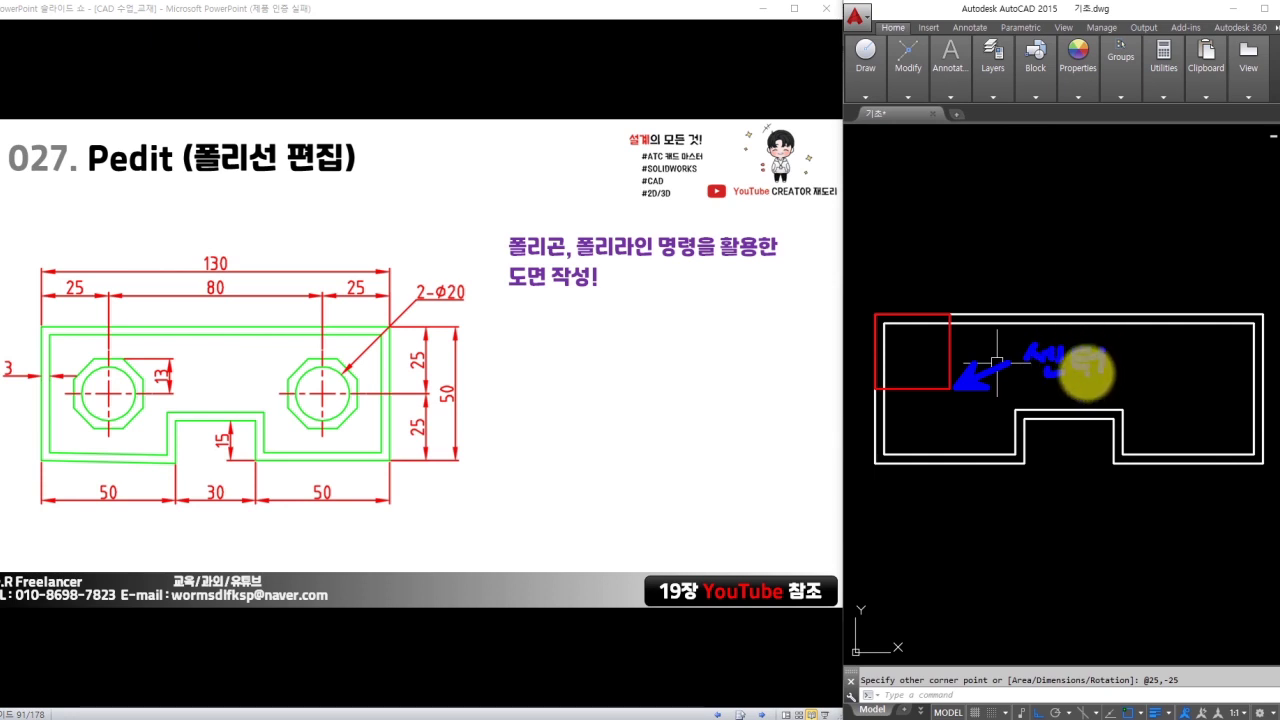
key("e")
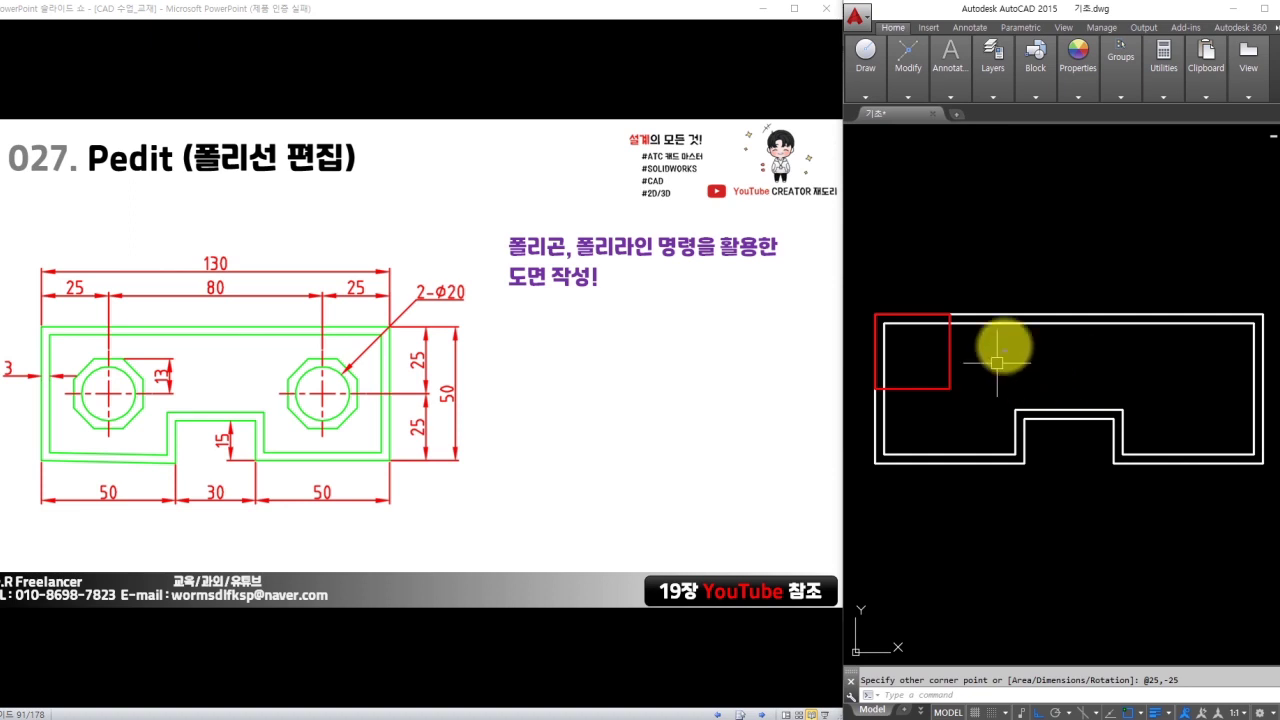
mouse_move(1007, 228)
left_mouse_down()
mouse_move(1009, 190)
mouse_move(1006, 200)
mouse_move(1115, 216)
left_mouse_up()
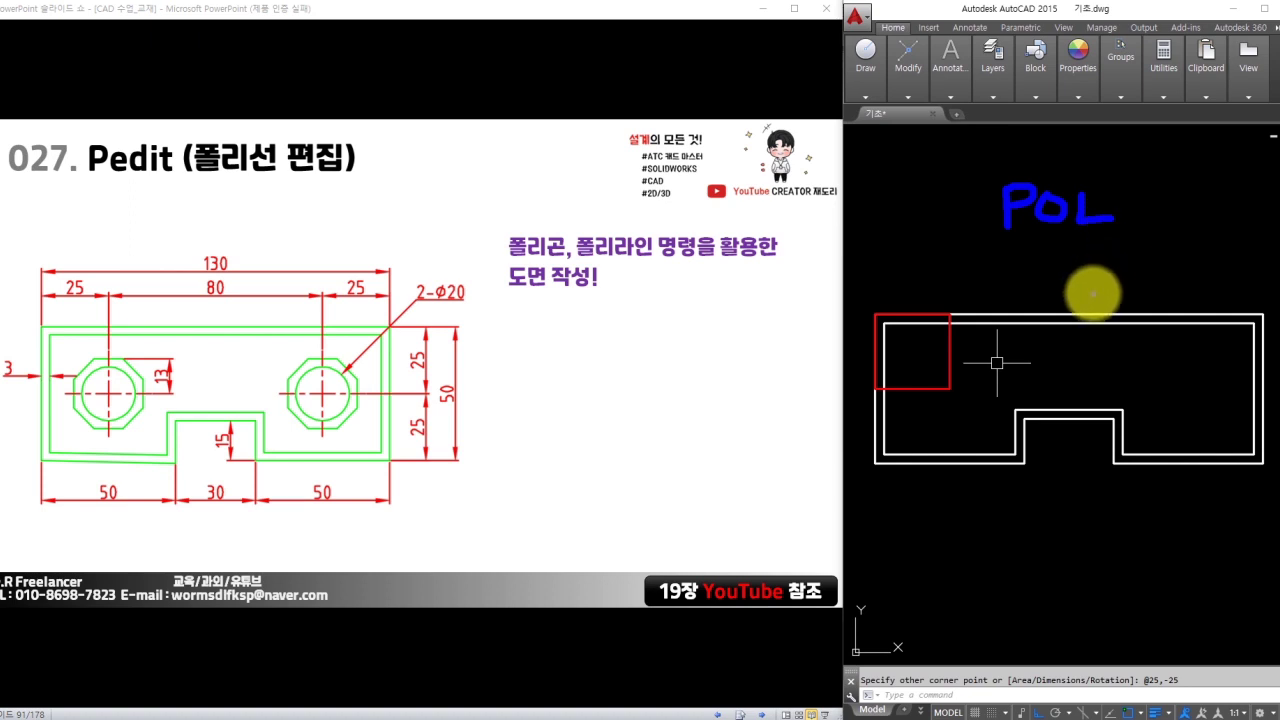
Draw an 8-sided polygon circumscribed at radius 13, centred on the square's lower-right corner.
key("Escape")
type("pol")
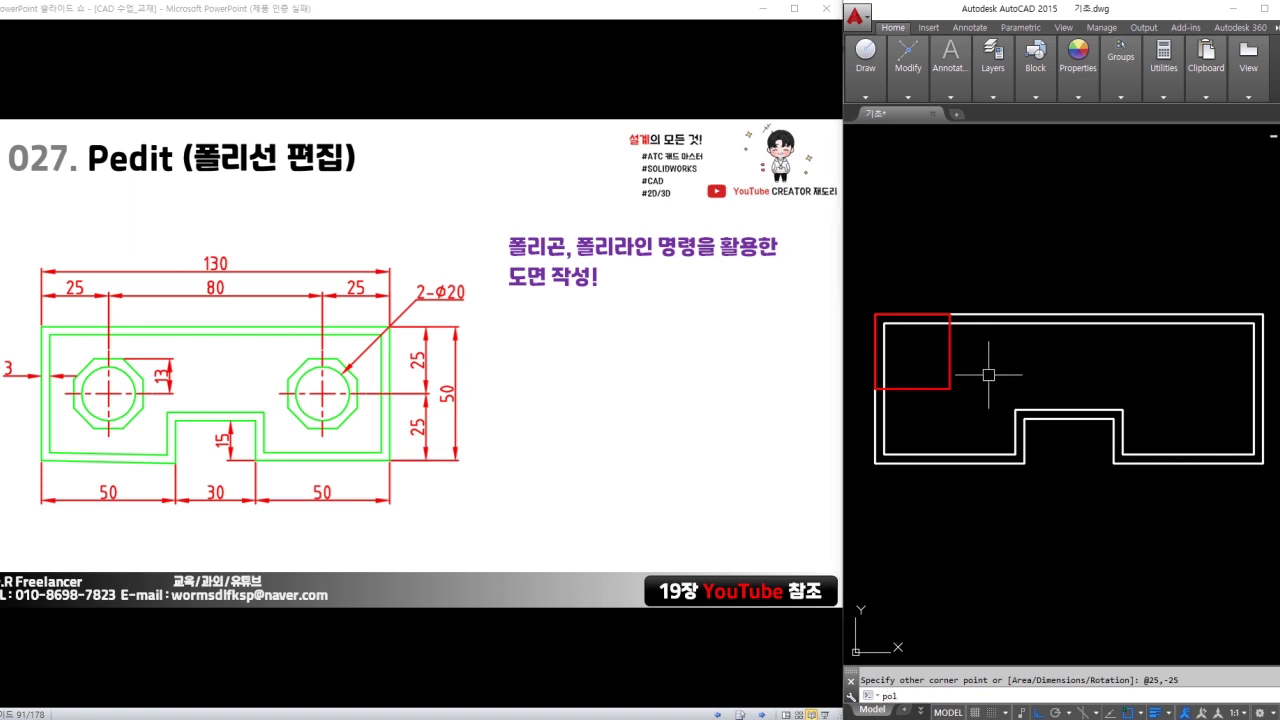
key("Return")
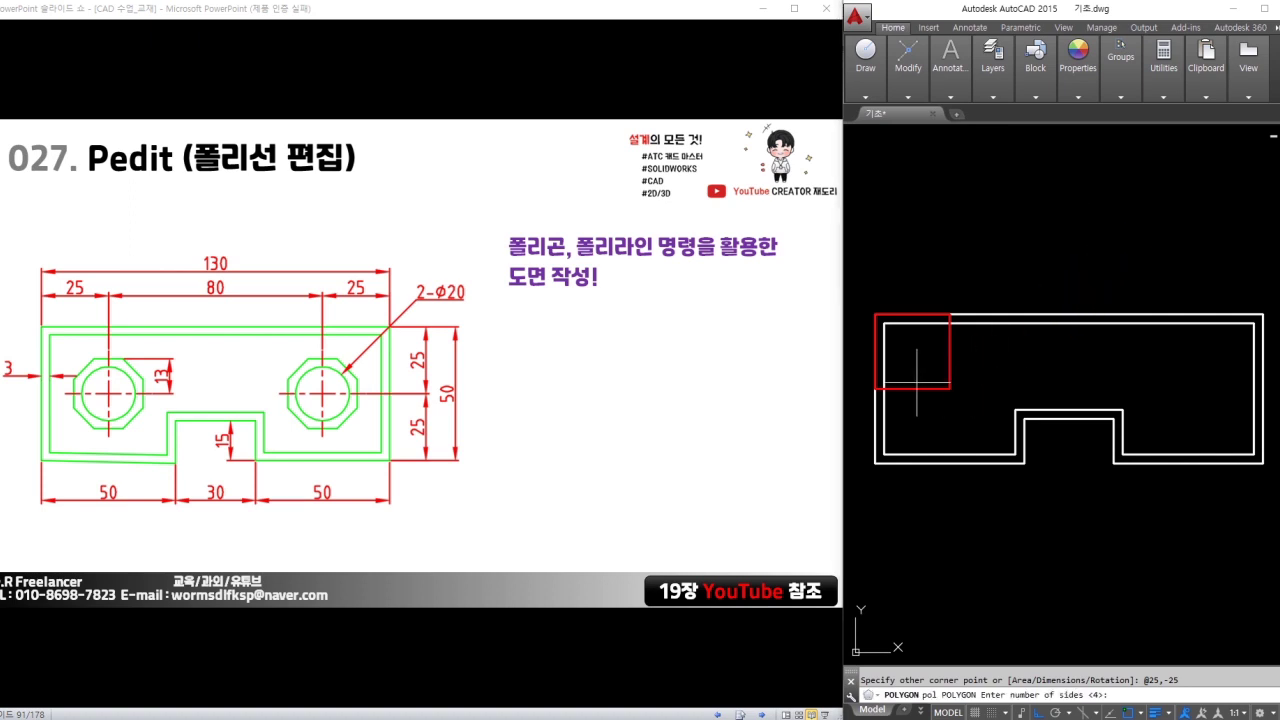
scroll(916, 382, "up", 2)
key("Return")
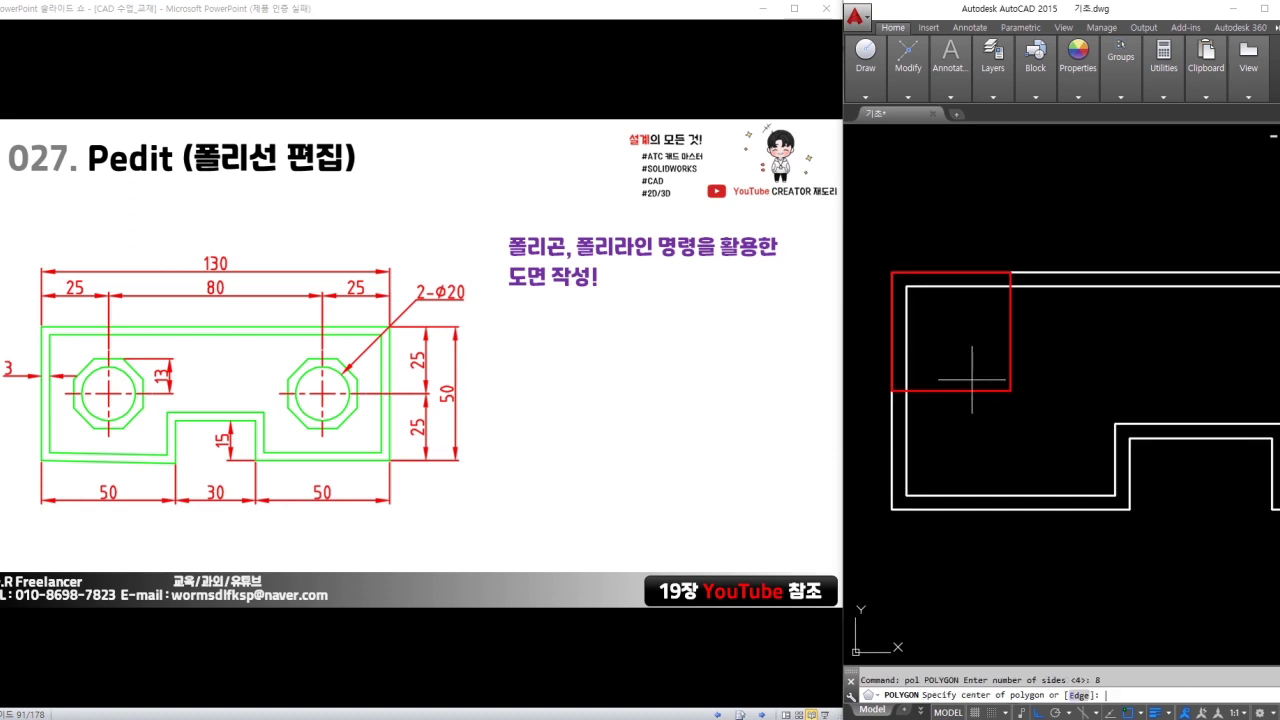
left_click(1010, 390)
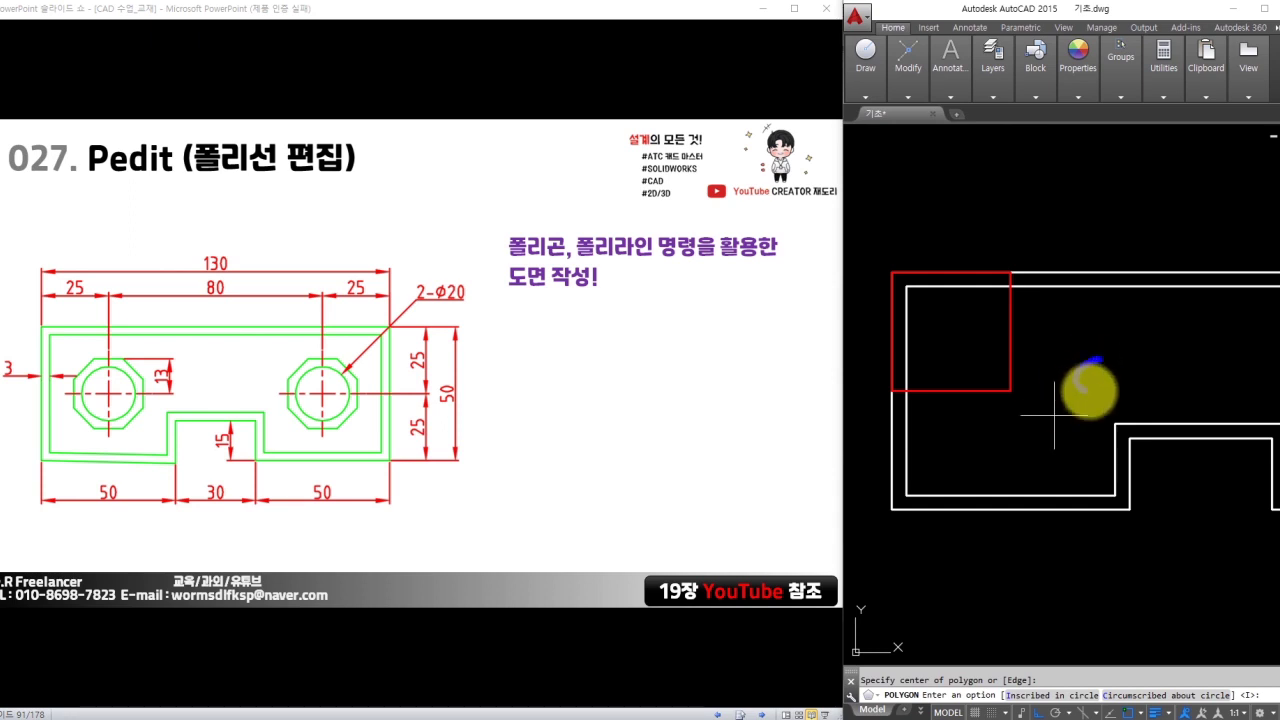
type("c")
key("Return")
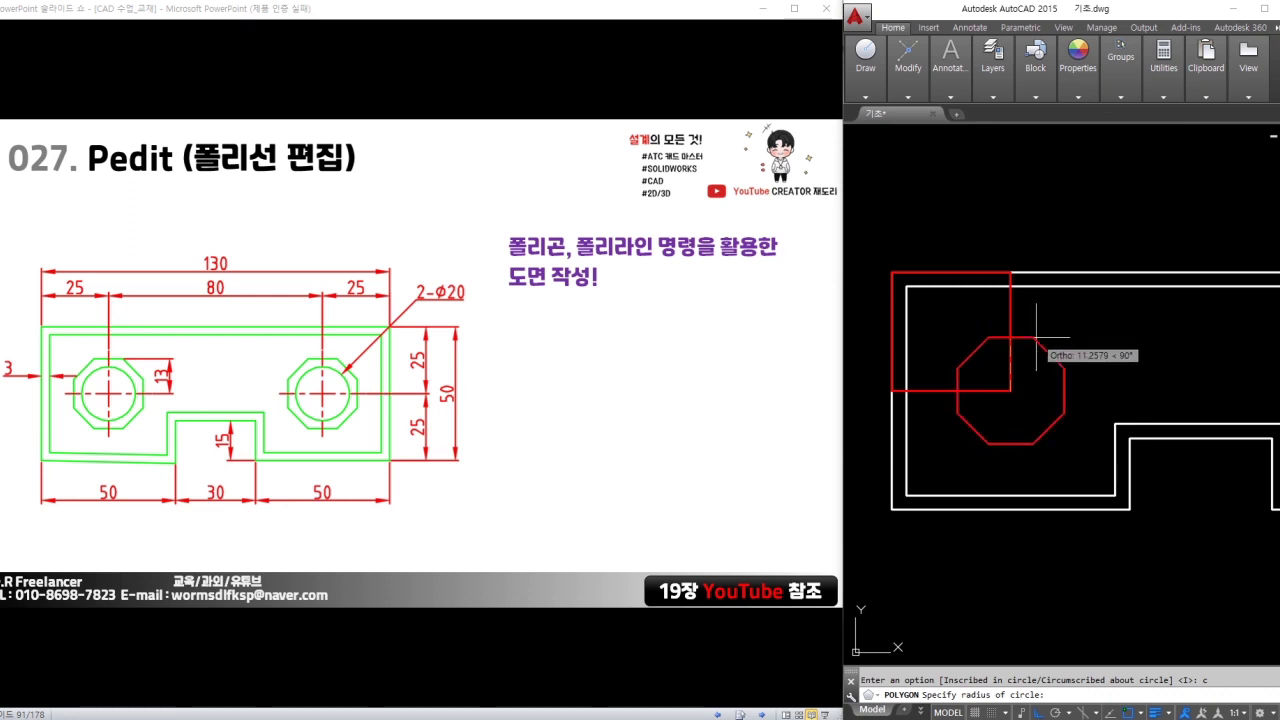
type("13")
key("Return")
key("Escape")
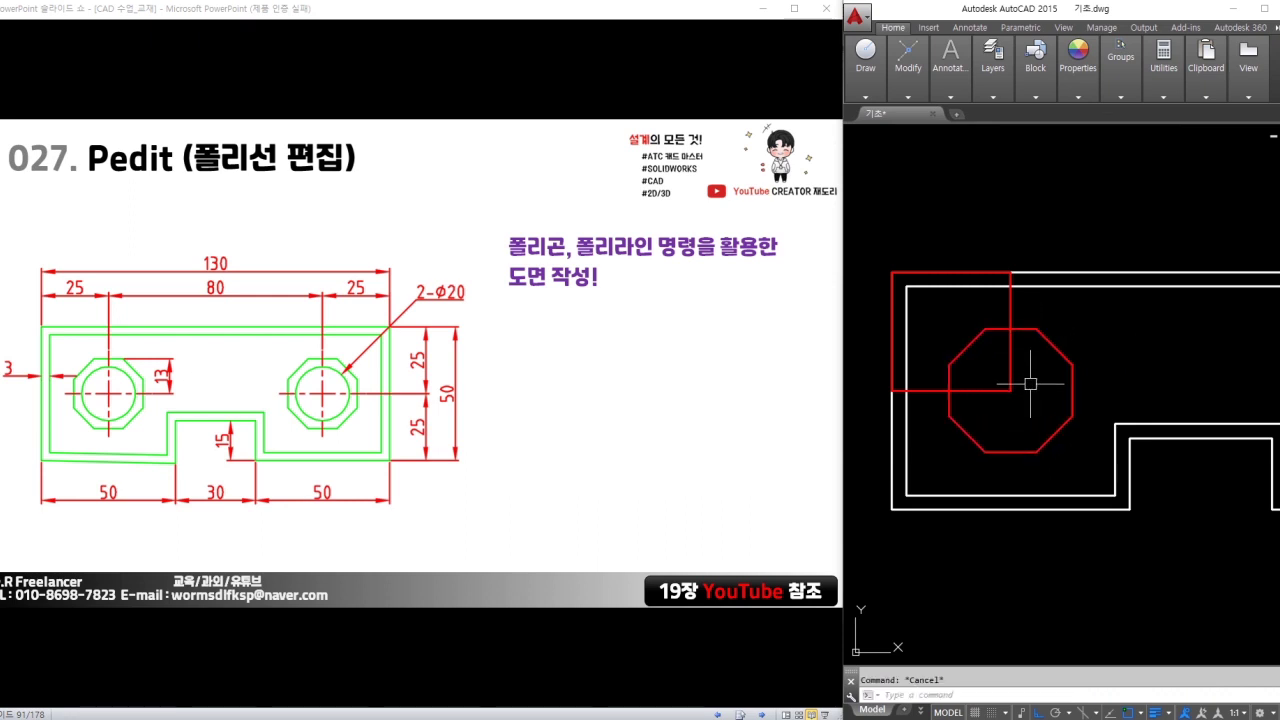
type("e")
Erase the helper square.
left_click(1011, 365)
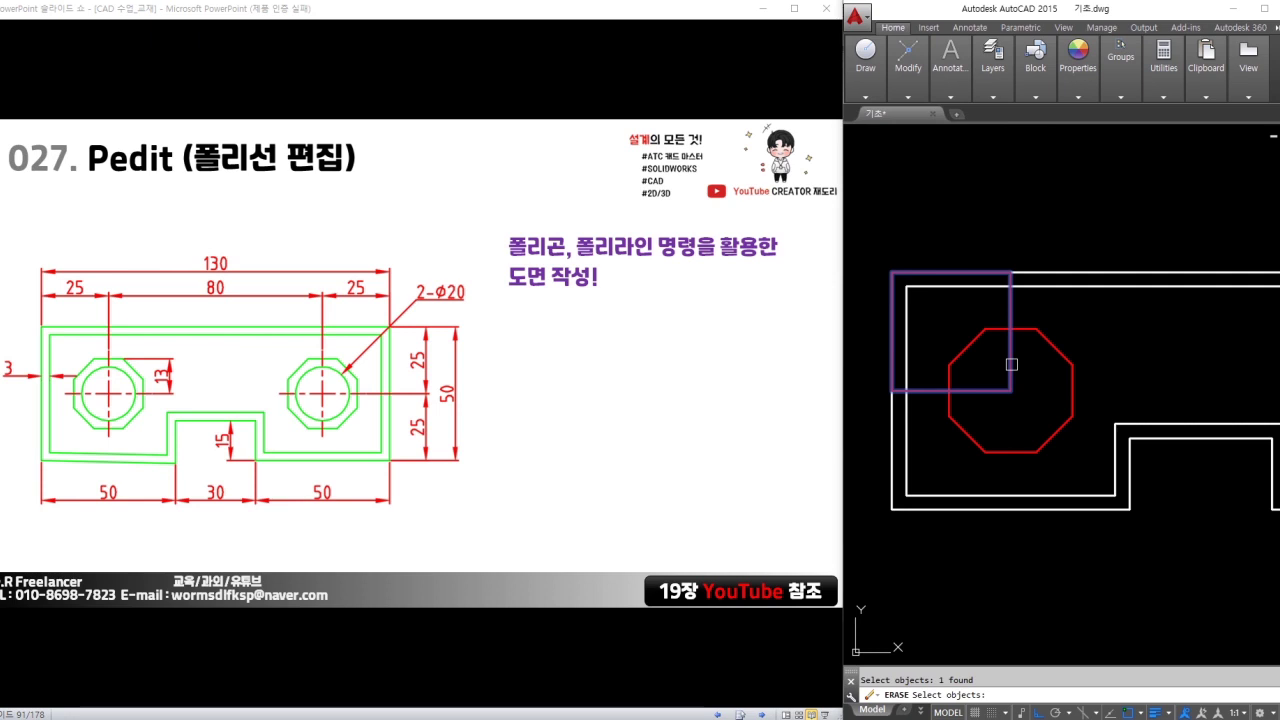
key("Return")
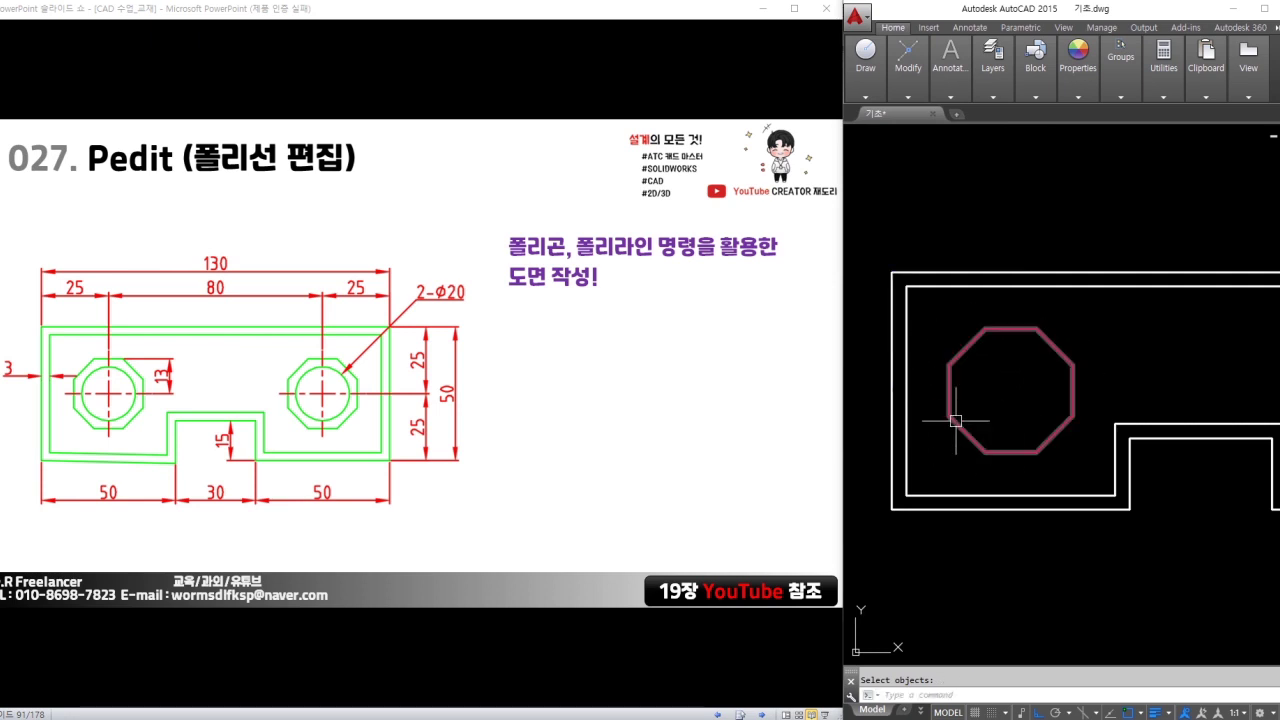
type("l")
key("Escape")
Draw a diameter-20 circle at the octagon's centre and select both shapes.
type("C")
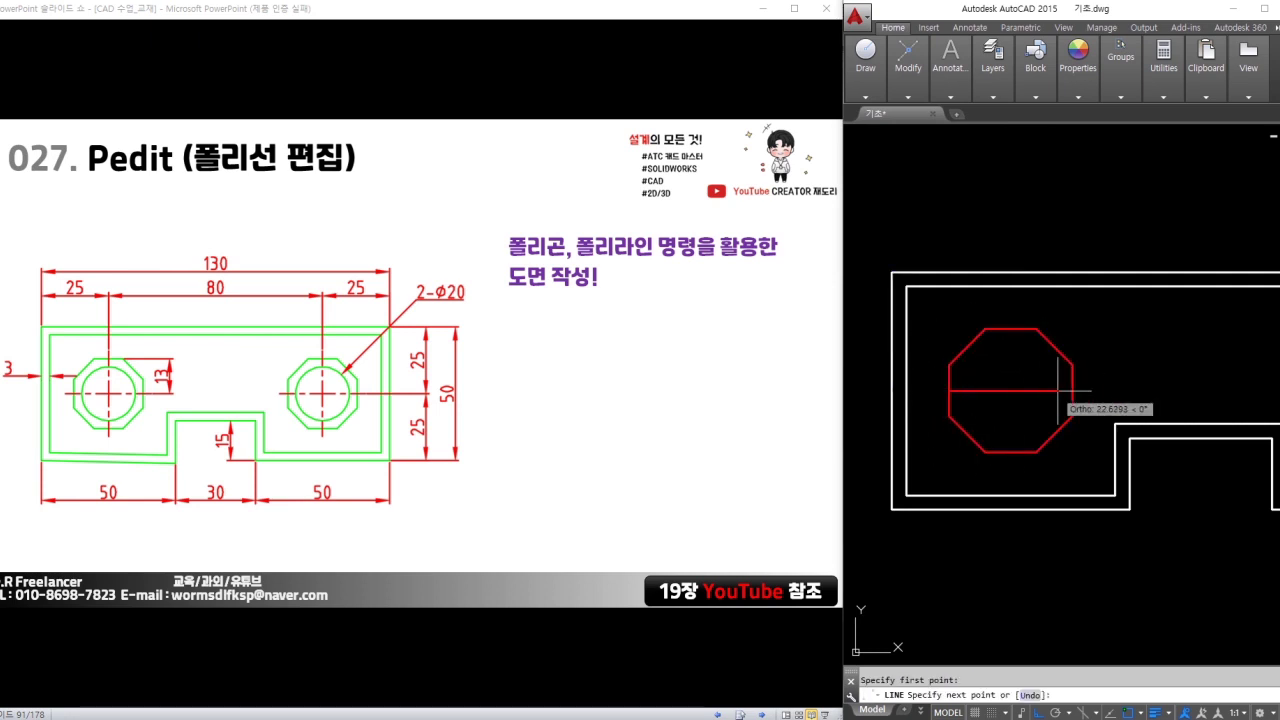
key("Return")
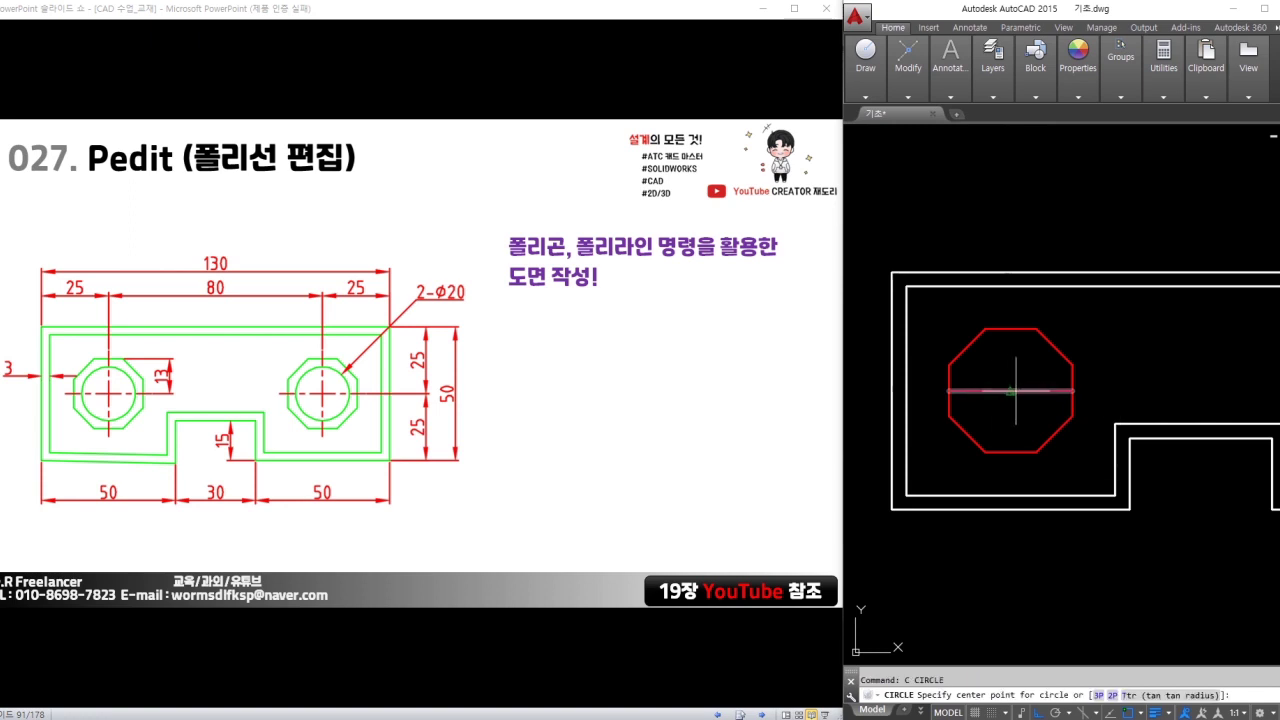
left_click(1010, 390)
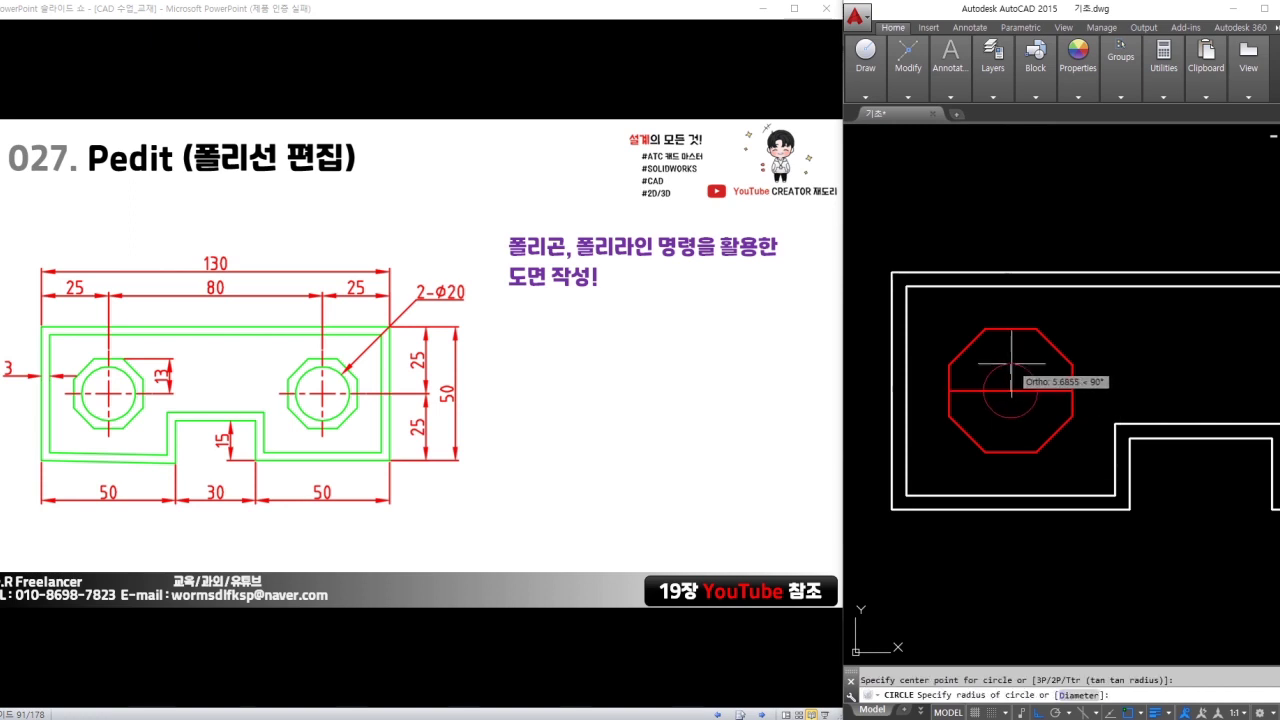
type("d20")
key("Return")
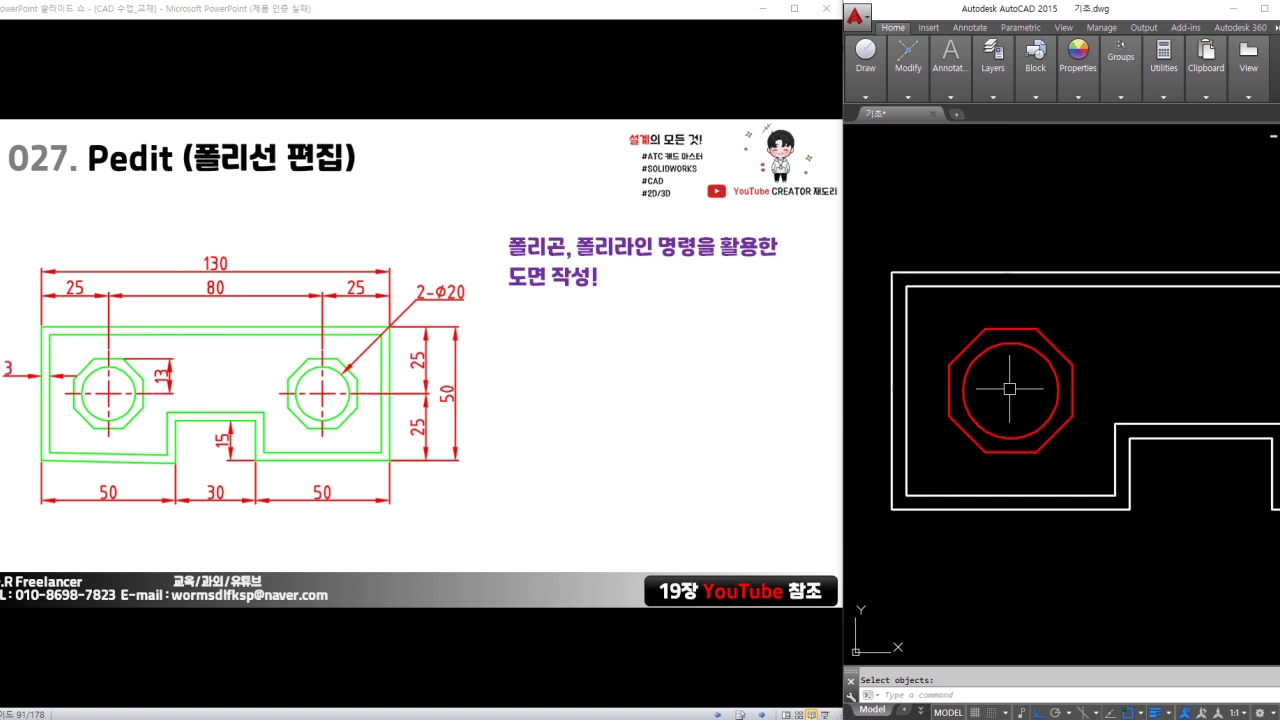
scroll(945, 390, "down", 2)
left_click_drag(943, 397, 1007, 343)
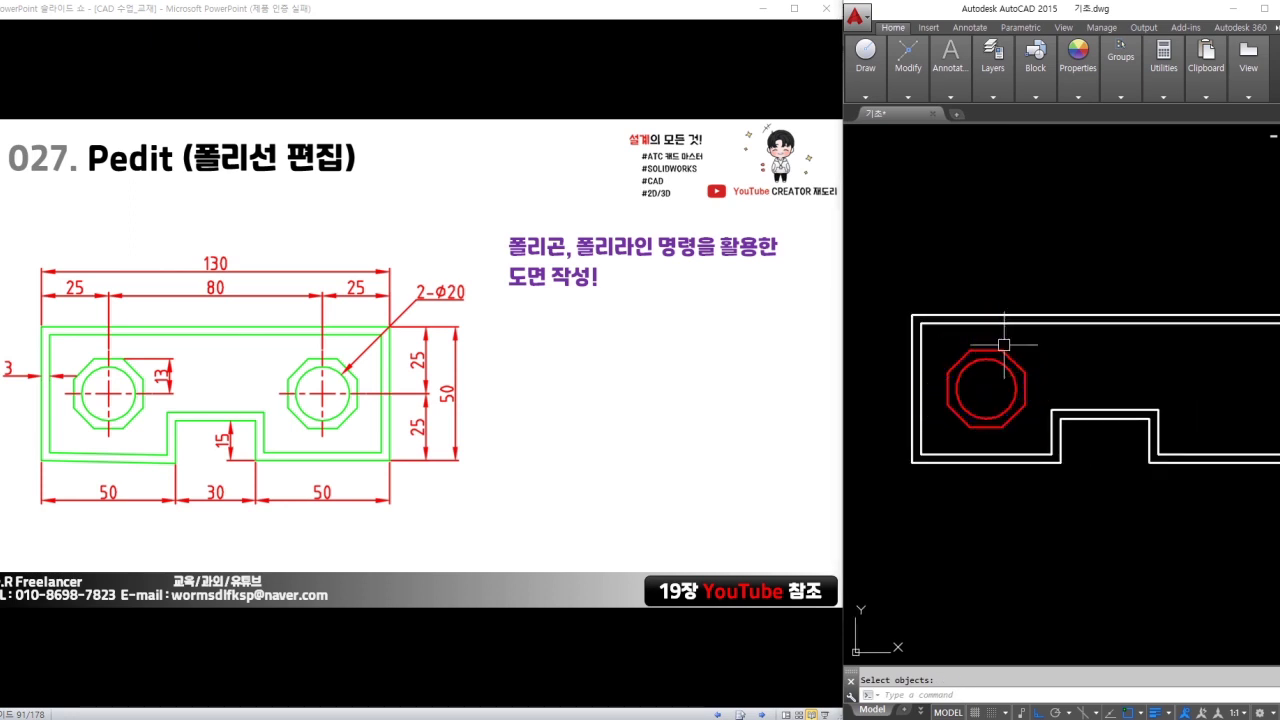
middle_click_drag(1024, 345, 1001, 345)
Copy the octagon and circle 80 units to the right.
type("o")
key("Return")
left_click(1050, 360)
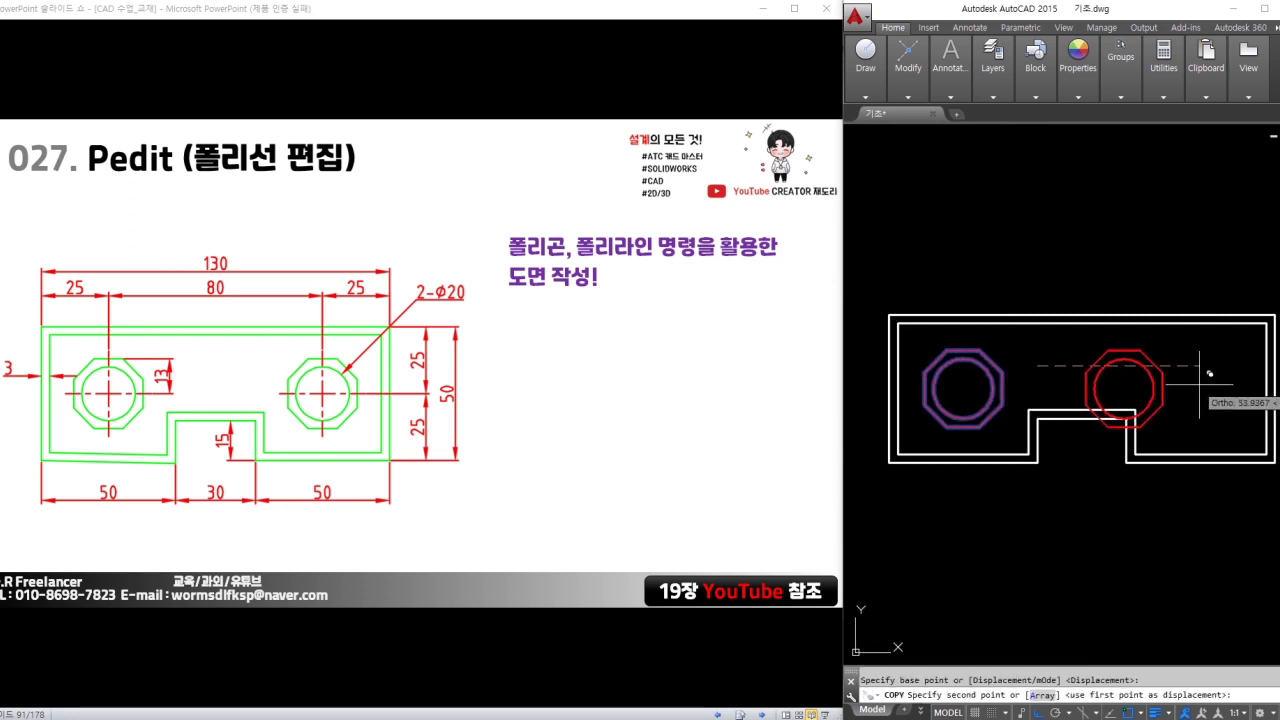
type("80")
key("Return")
key("Return")
Match both holes' properties to the outer outline with MATCHPROP.
type("ma")
left_click(1150, 322)
left_click(1222, 285)
left_click(893, 372)
key("Escape")
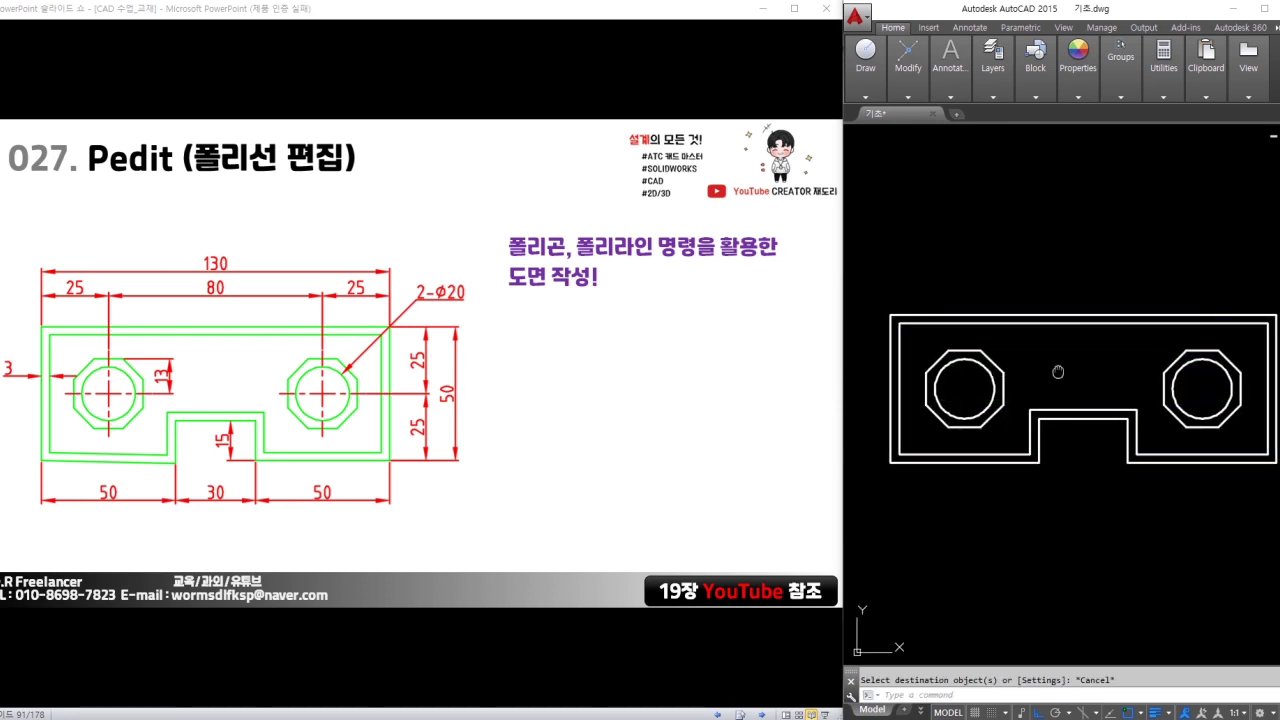
middle_click_drag(1057, 371, 1052, 363)
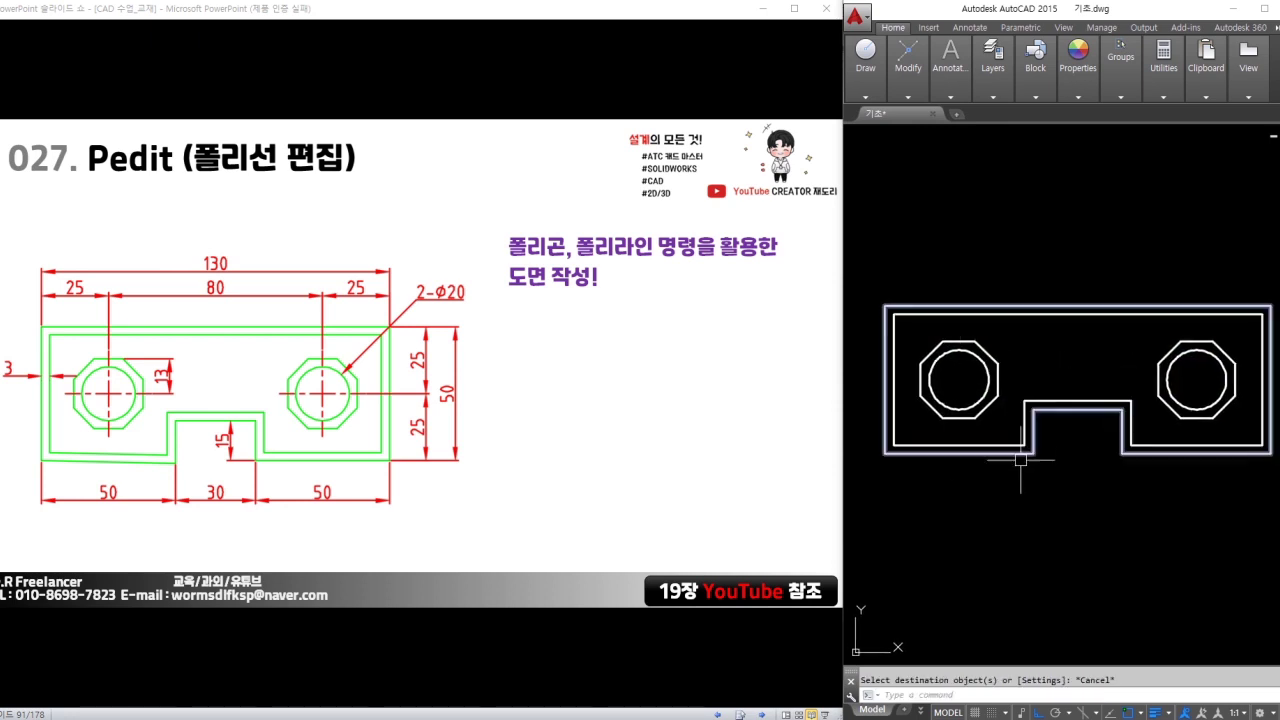